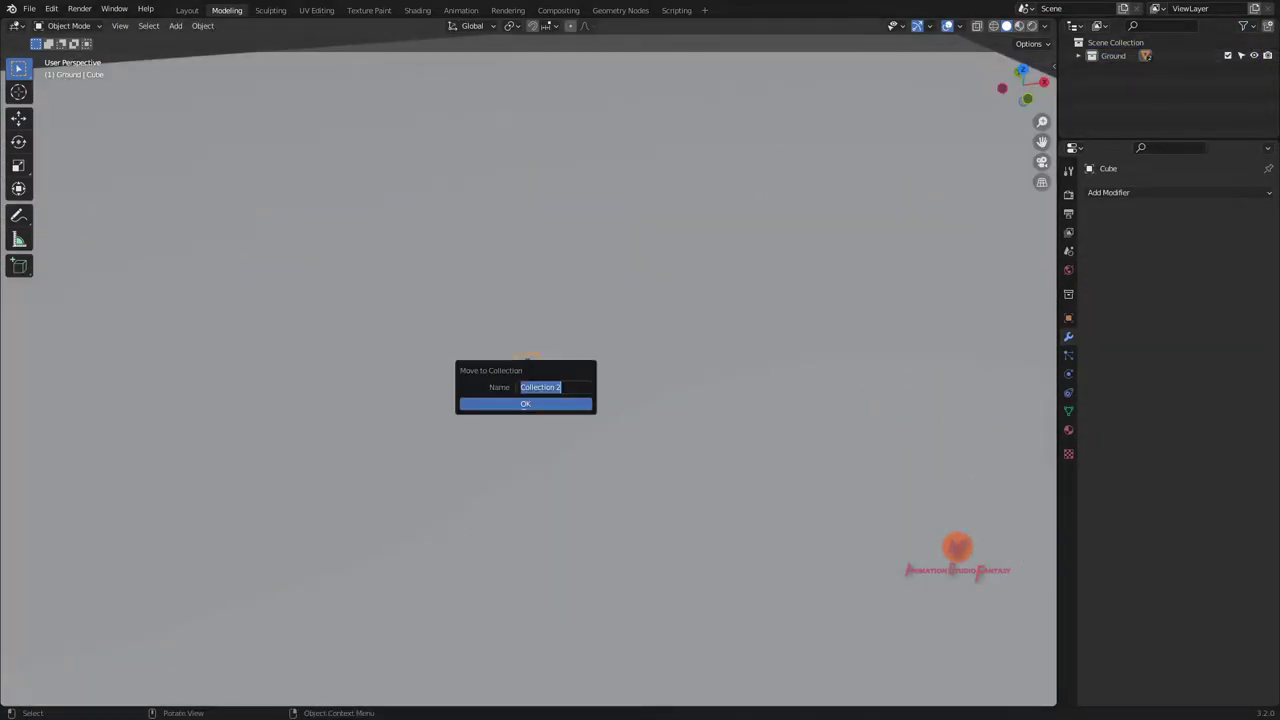
Confirm the new collection, widen the camera lens to 25 mm and tilt it so the horizon sits lower
key(Return)
right_click(1107, 44)
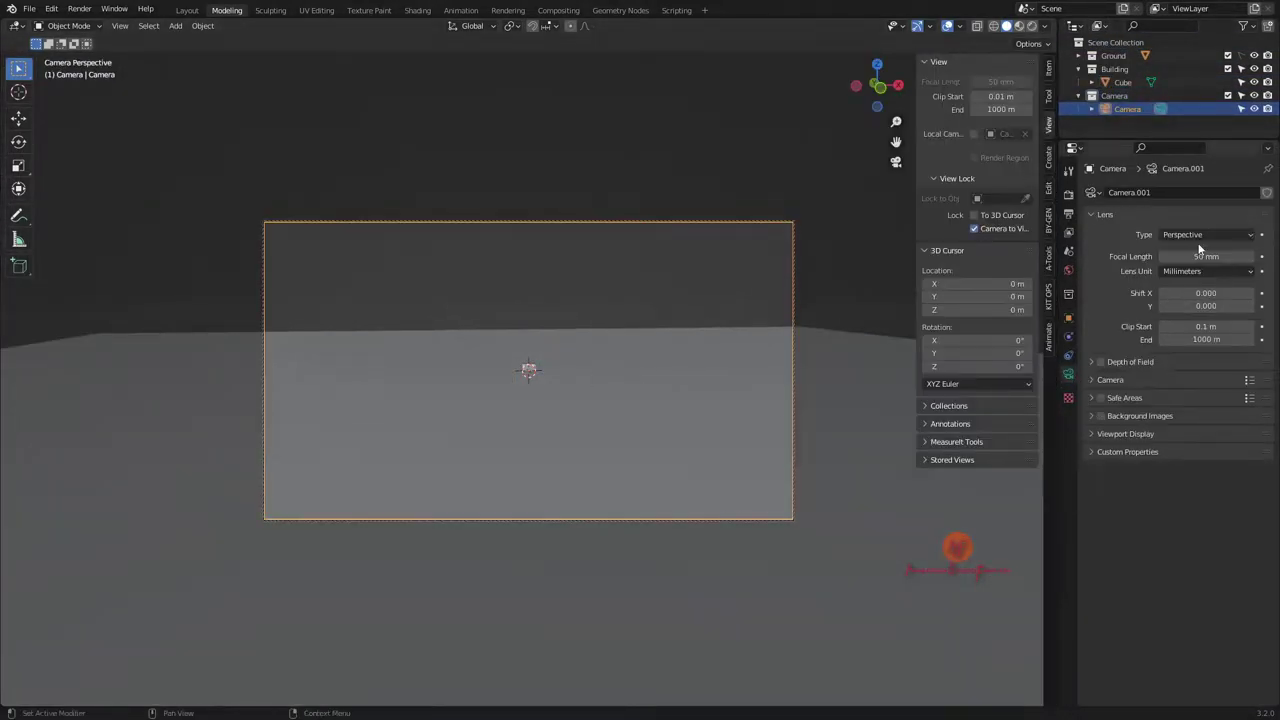
drag(1205, 256, 553, 358)
mouse_move(537, 362)
middle_down()
mouse_move(588, 376)
mouse_move(590, 347)
middle_up()
Add a new cube, stretch it taller and move it along X
key(n)
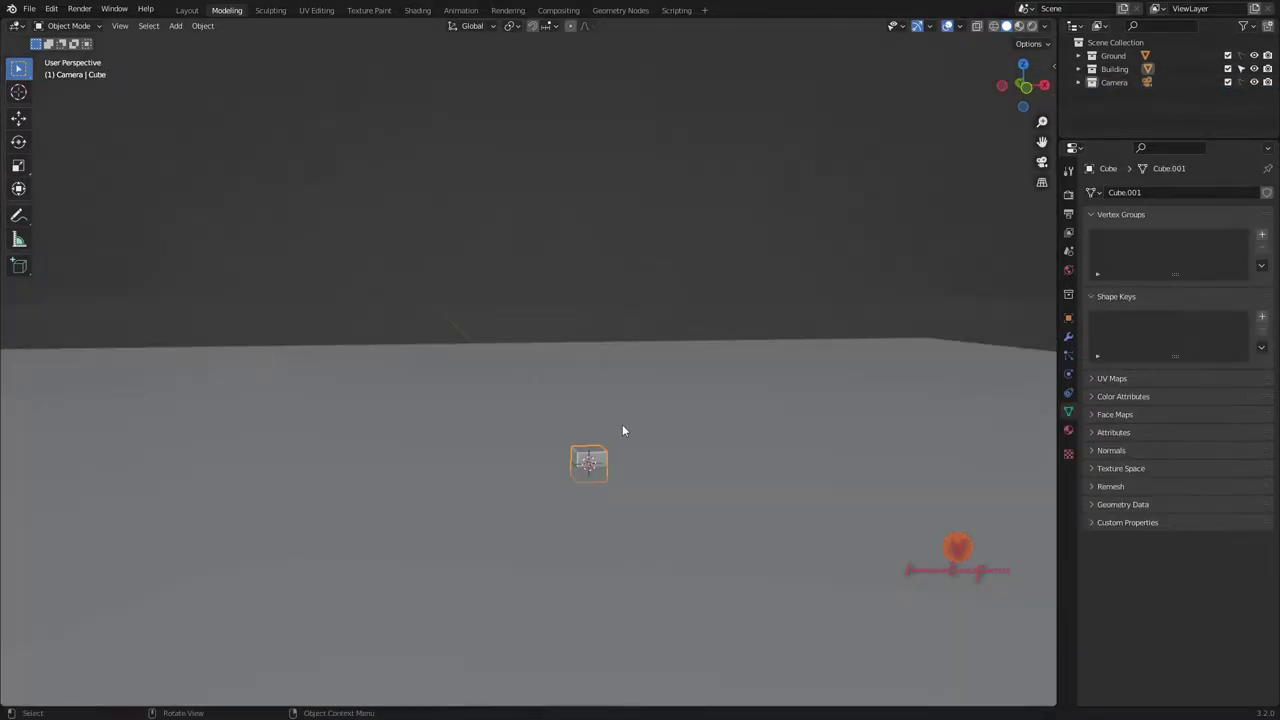
key(s)
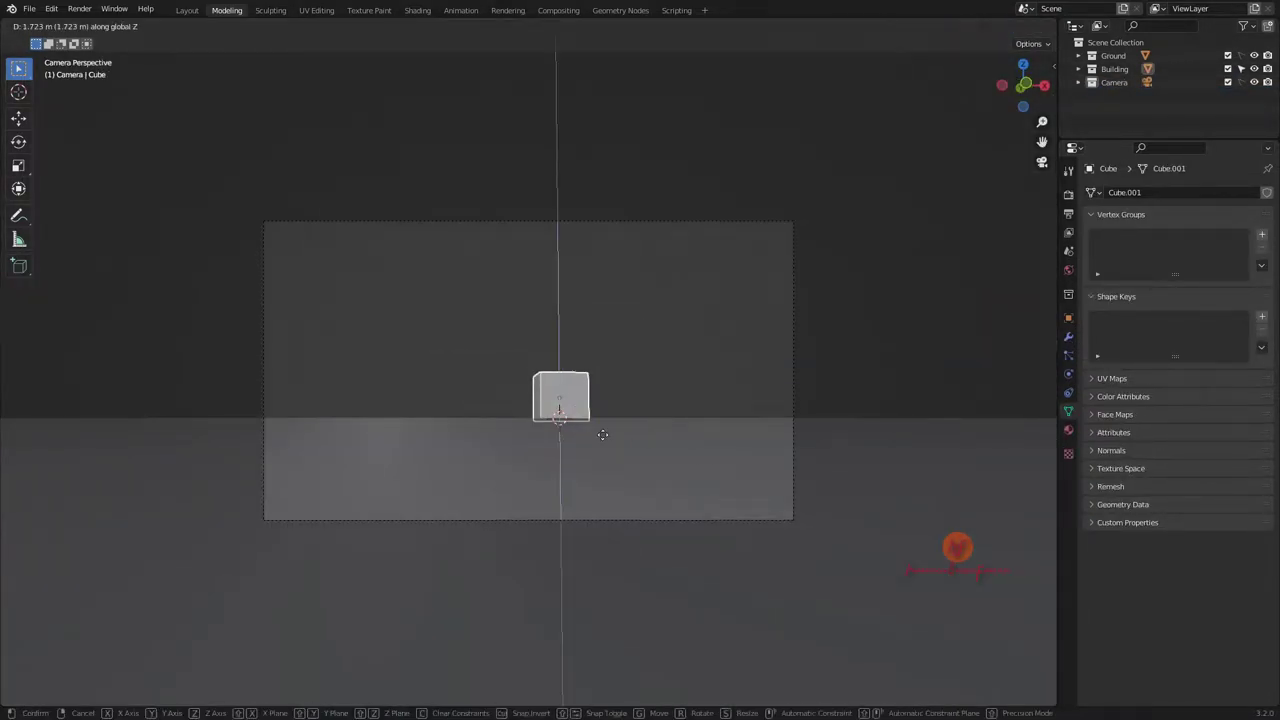
click(602, 434)
key(g)
key(x)
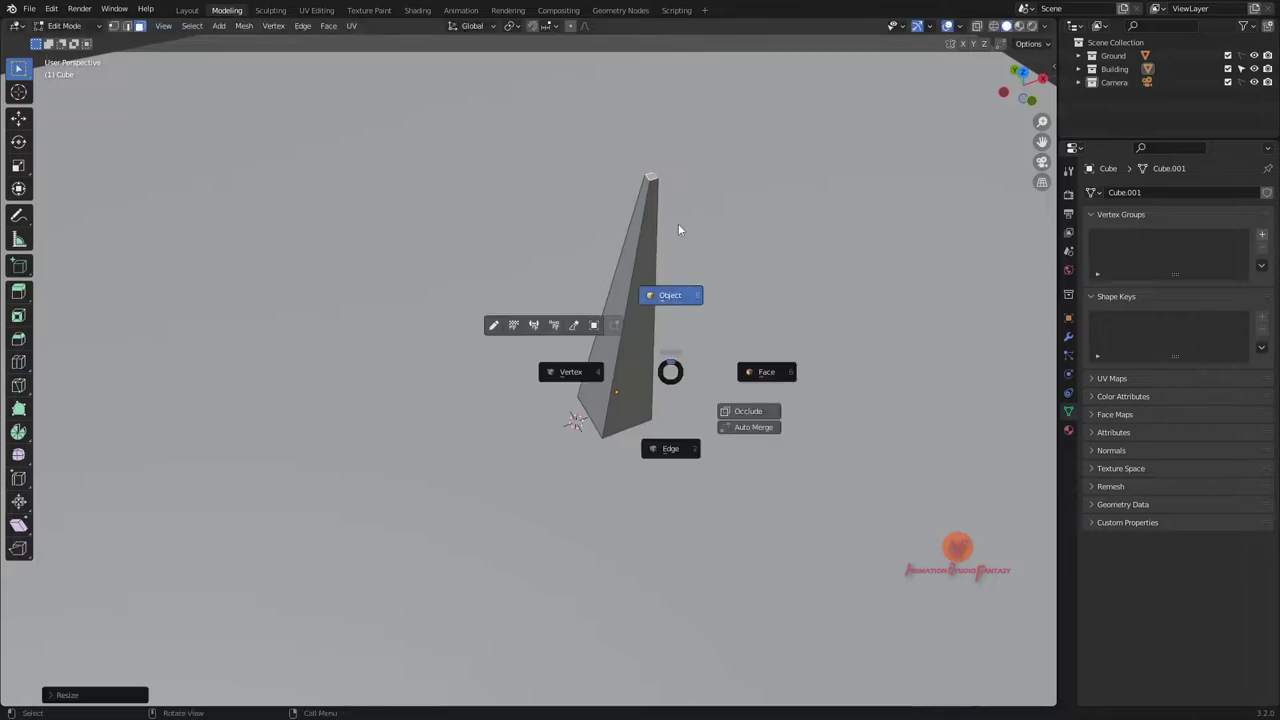
Check the tower through the camera and raise the selected geometry along Z
click(678, 229)
key(KP_0)
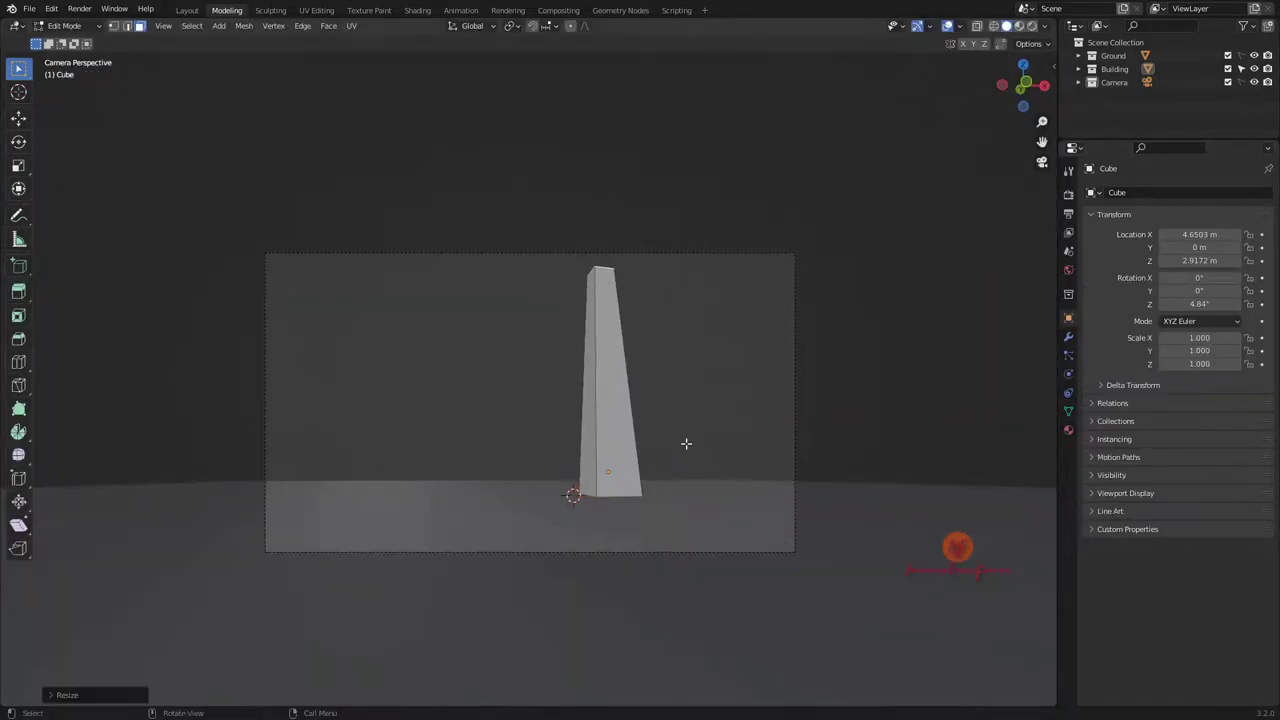
middle_drag(541, 316, 614, 294)
key(KP_0)
scroll(523, 294, up, 1)
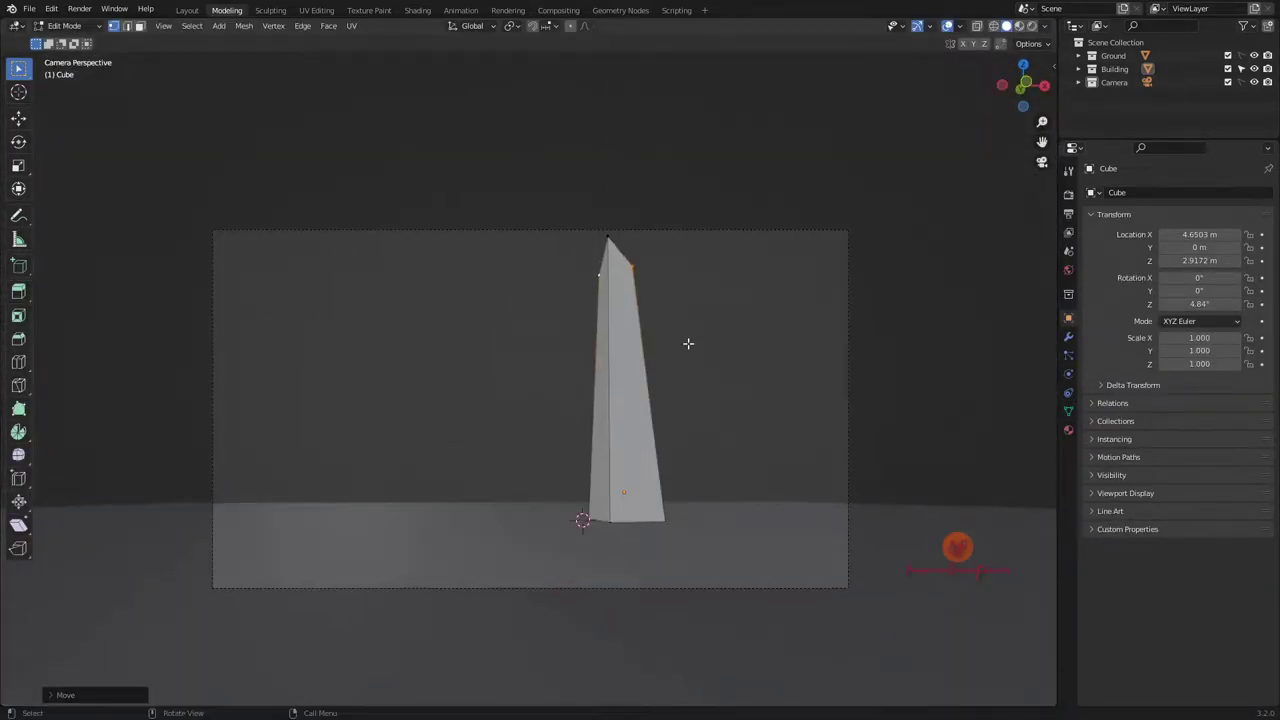
key(g)
key(z)
click(683, 300)
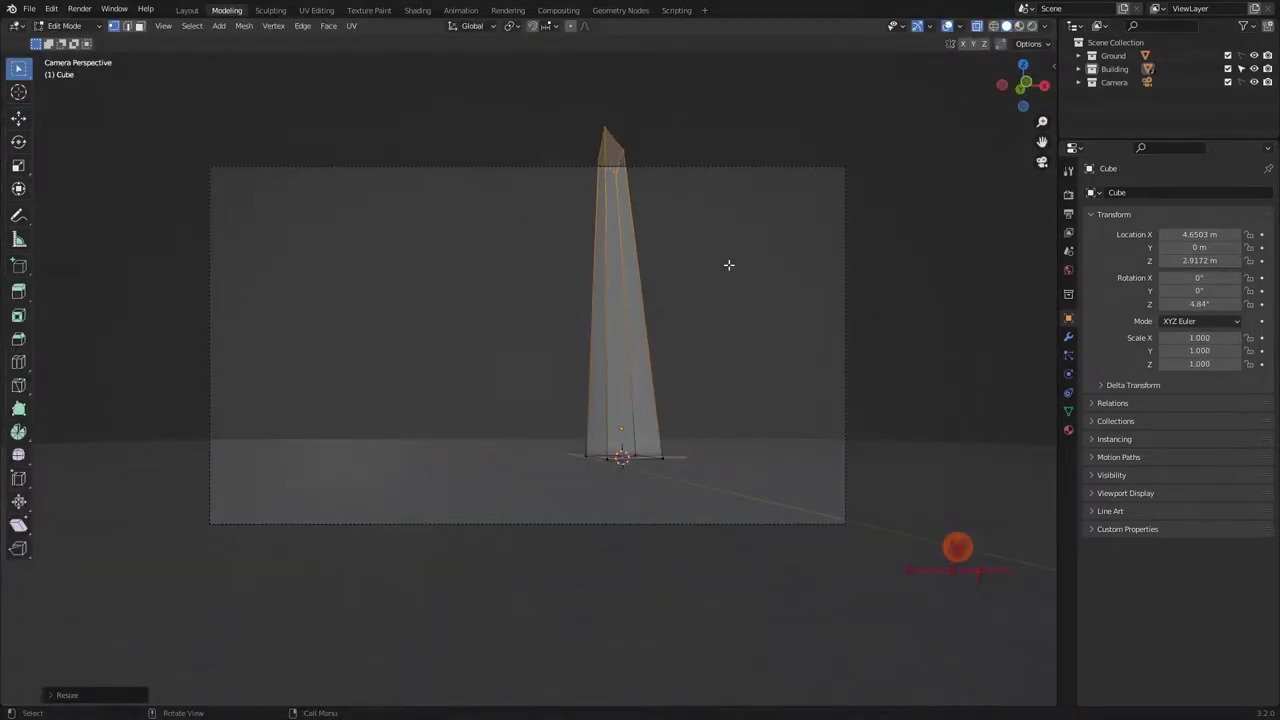
Move the camera lower and closer to the tower
key(Tab)
key(n)
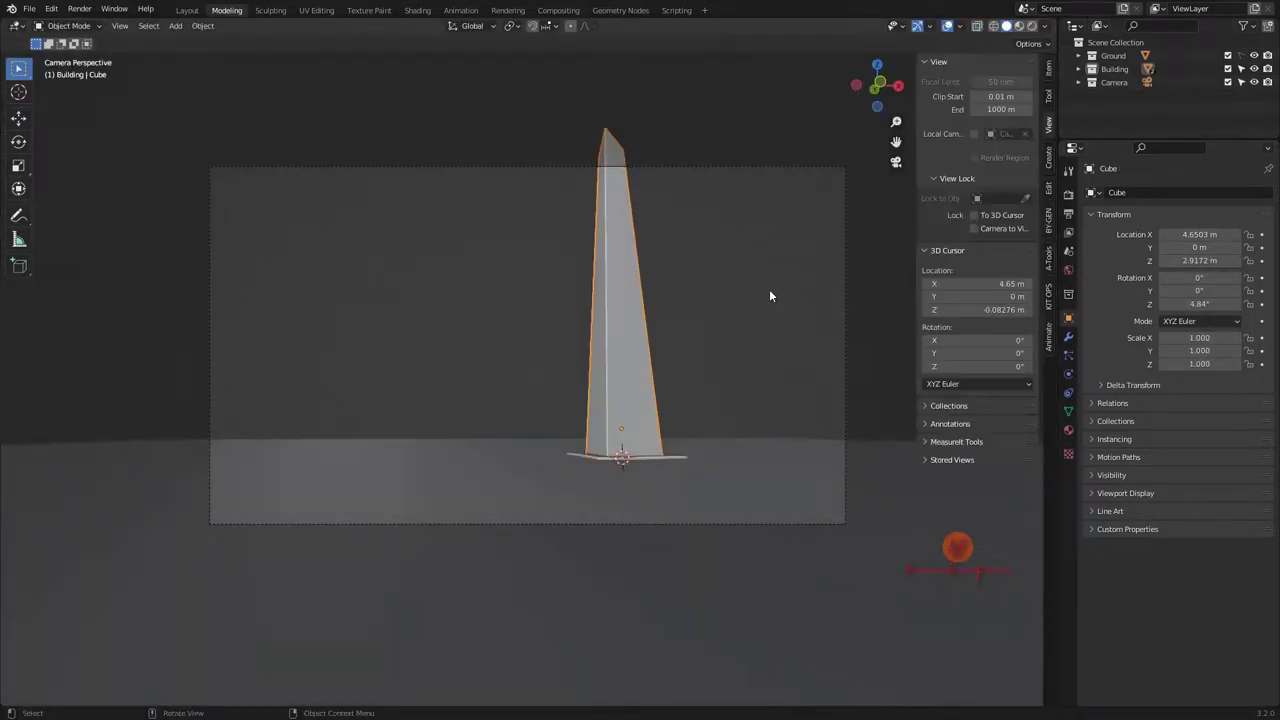
middle_drag(719, 352, 700, 360)
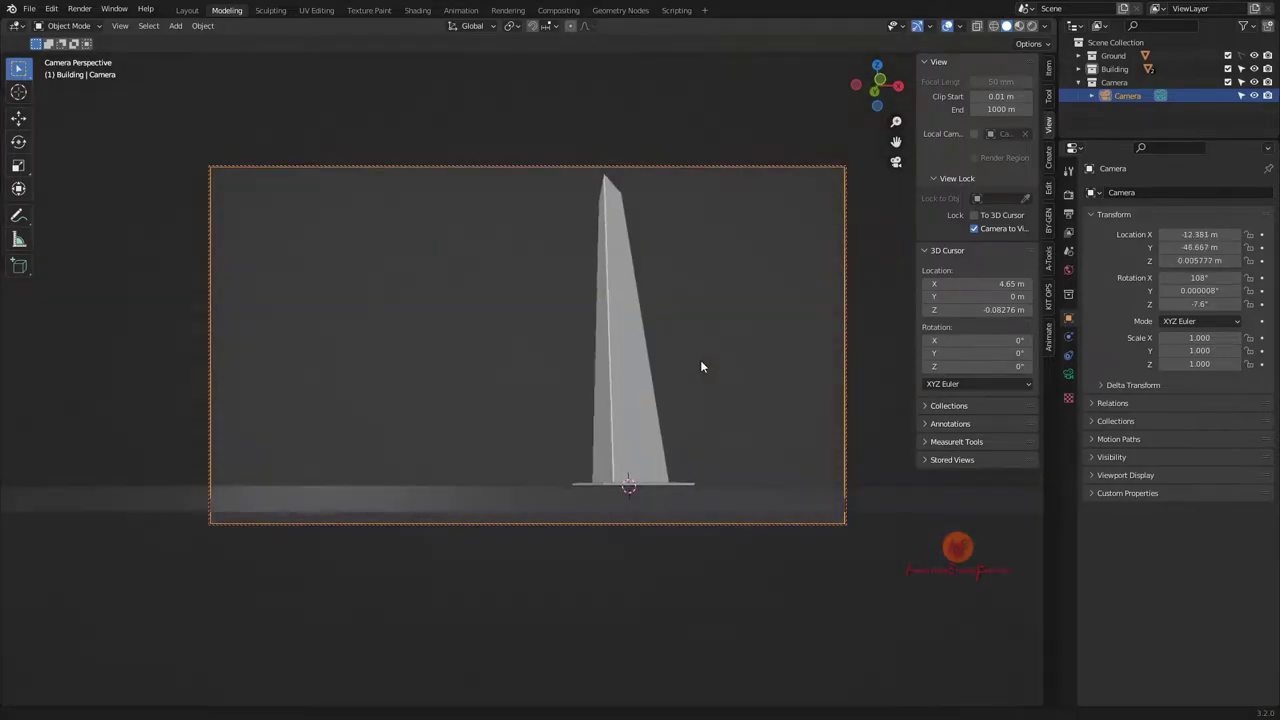
mouse_move(620, 446)
middle_down()
mouse_move(571, 277)
mouse_move(401, 272)
middle_up()
Add ten horizontal loop cuts to the tower in Edit Mode
key(Tab)
click(567, 255)
text(10)
key(Return)
middle_drag(839, 567, 603, 178)
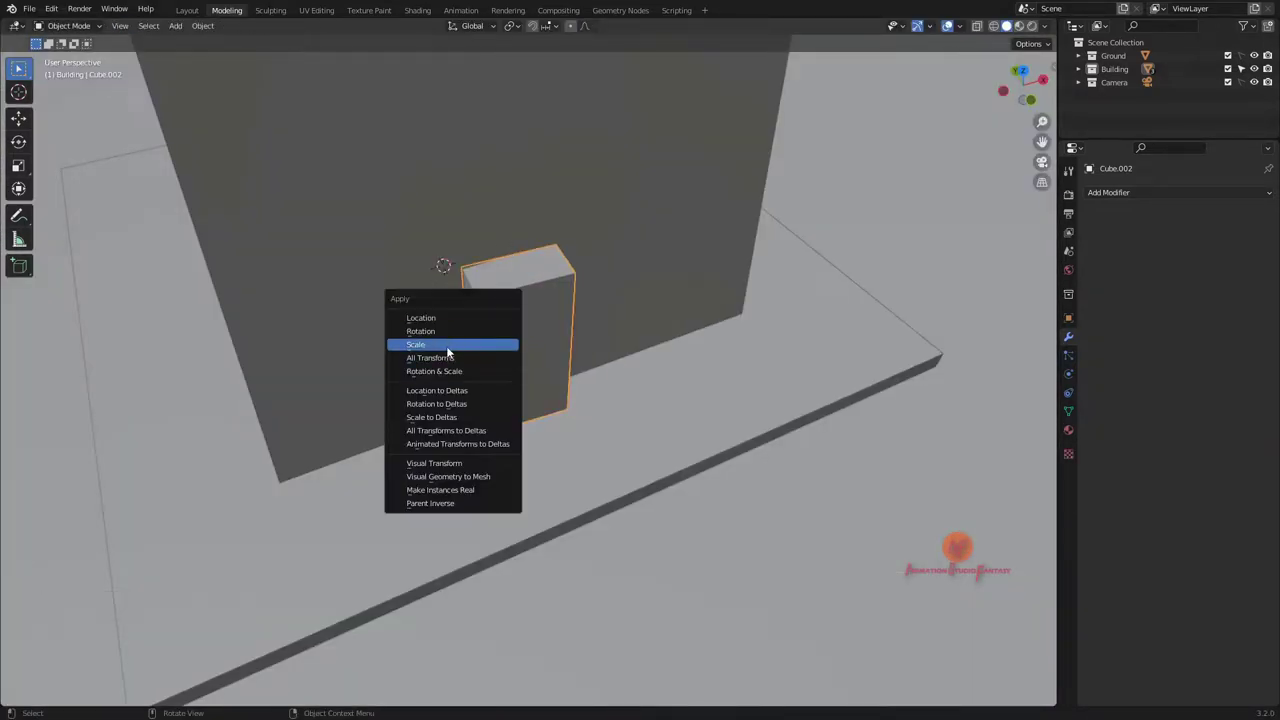
In front view, bevel selected tower edges with Ctrl+B to carve chipped notches
shift+click(615, 271)
key(n)
key(KP_1)
key(ctrl+b)
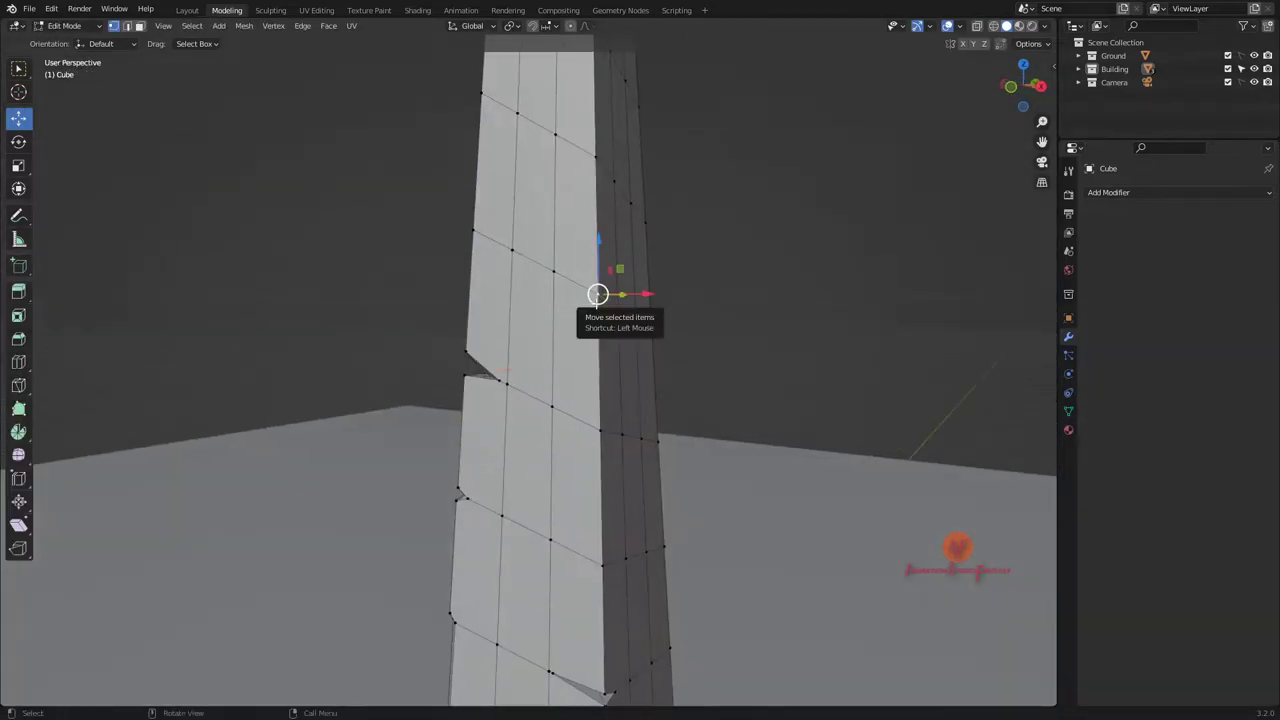
key(ctrl+b)
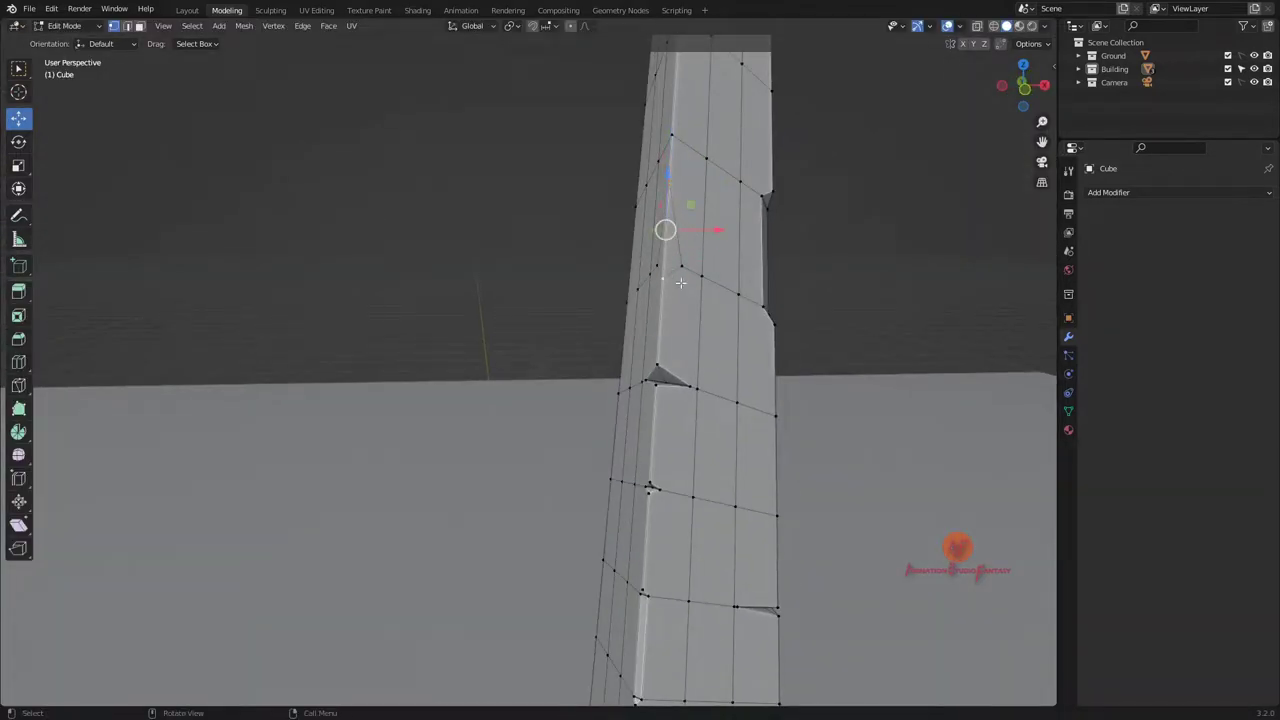
Save the file and merge stray vertices on the chipped shards
key(ctrl+s)
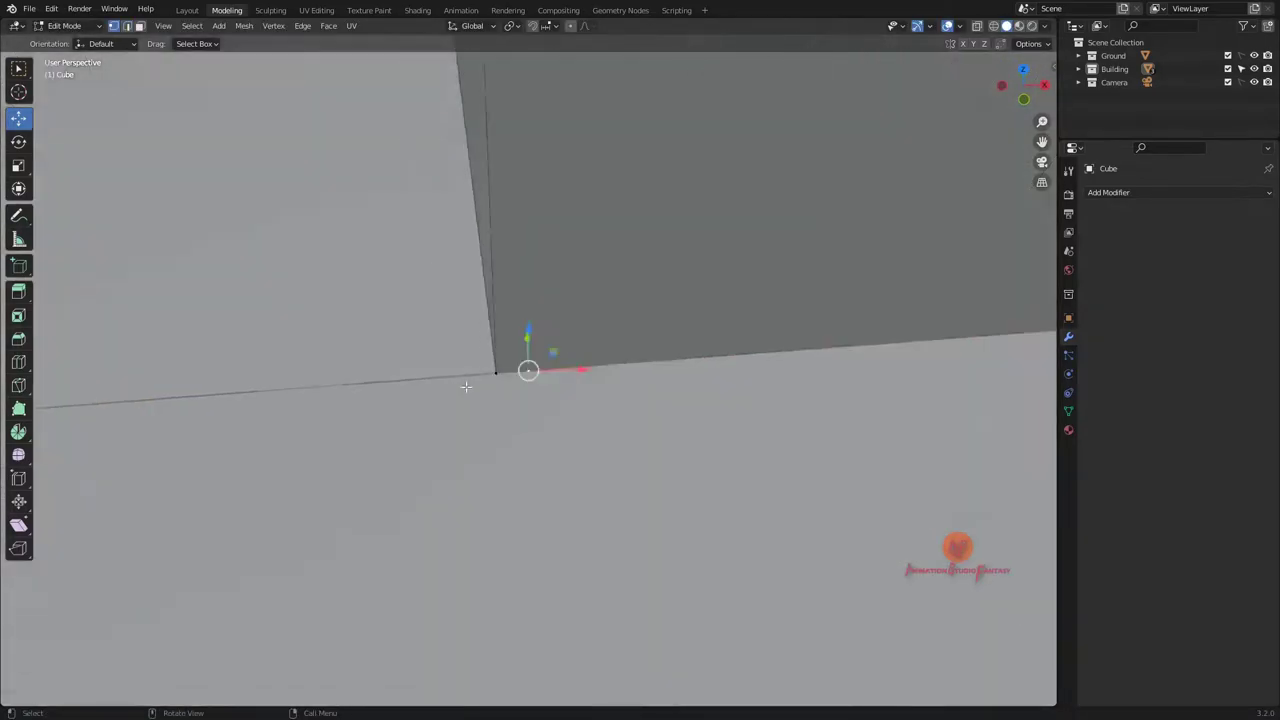
key(m)
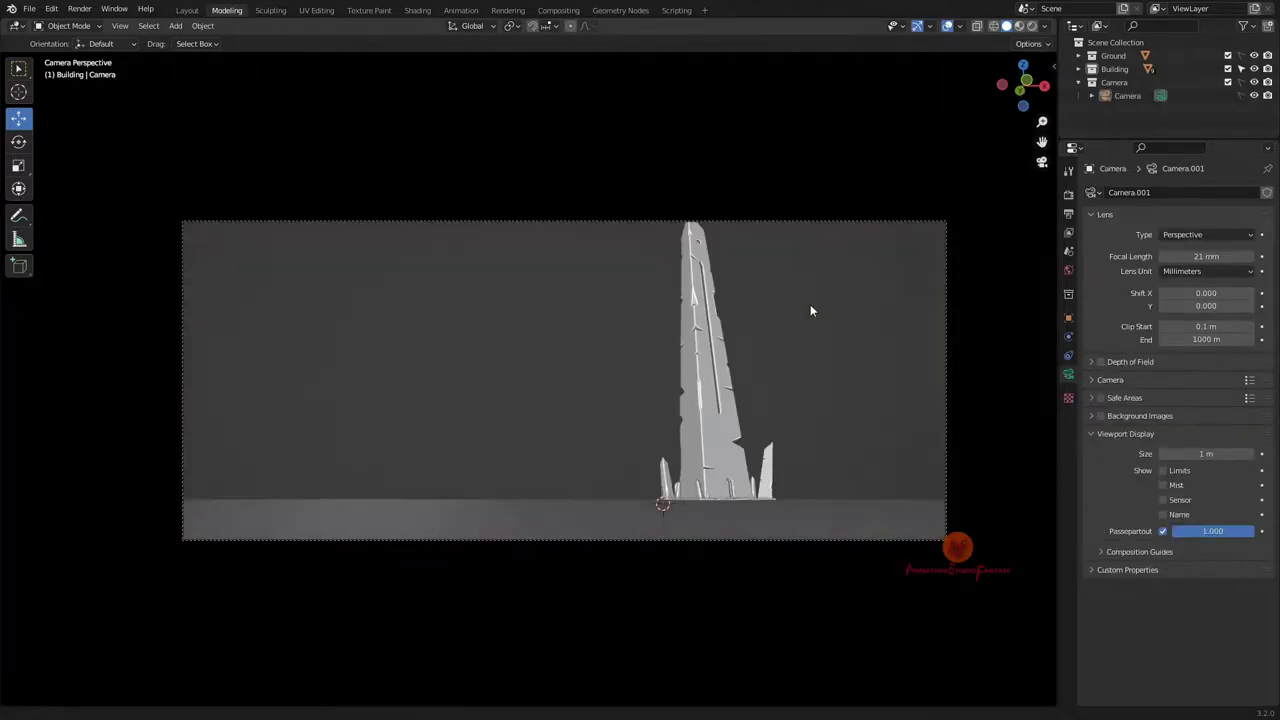
Select the faces around the doorway at the tower's base
key(n)
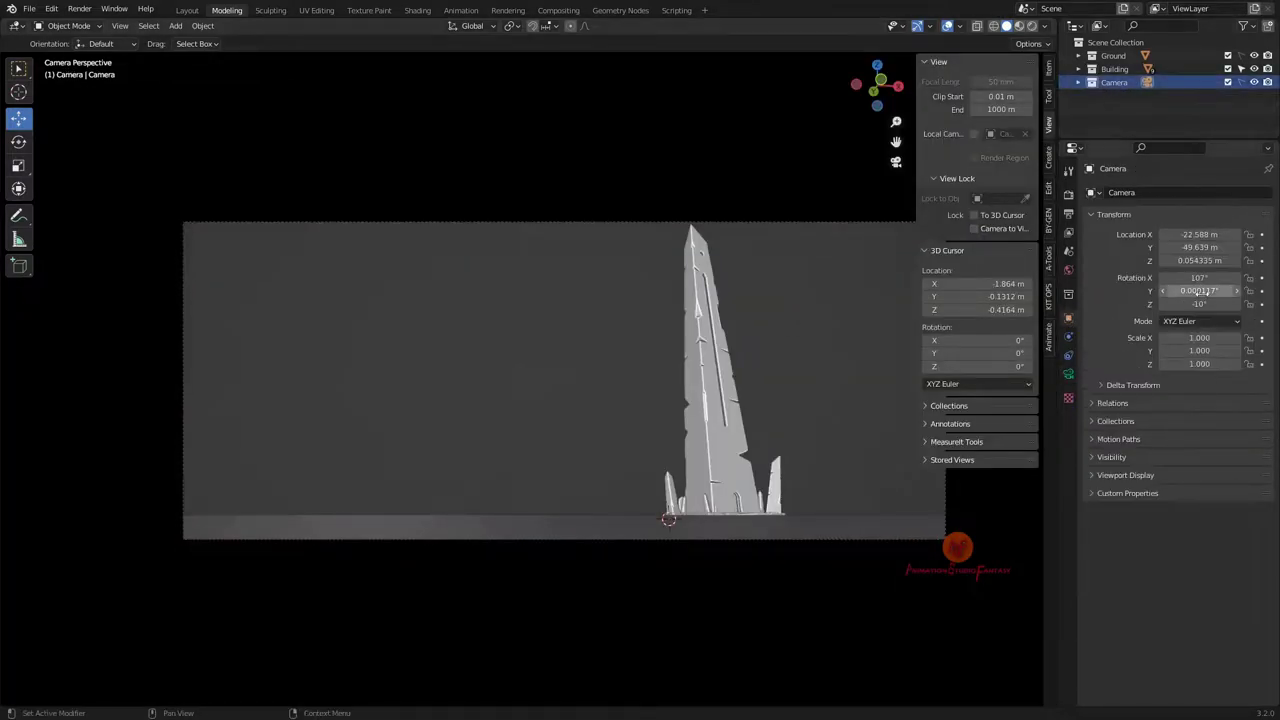
key(n)
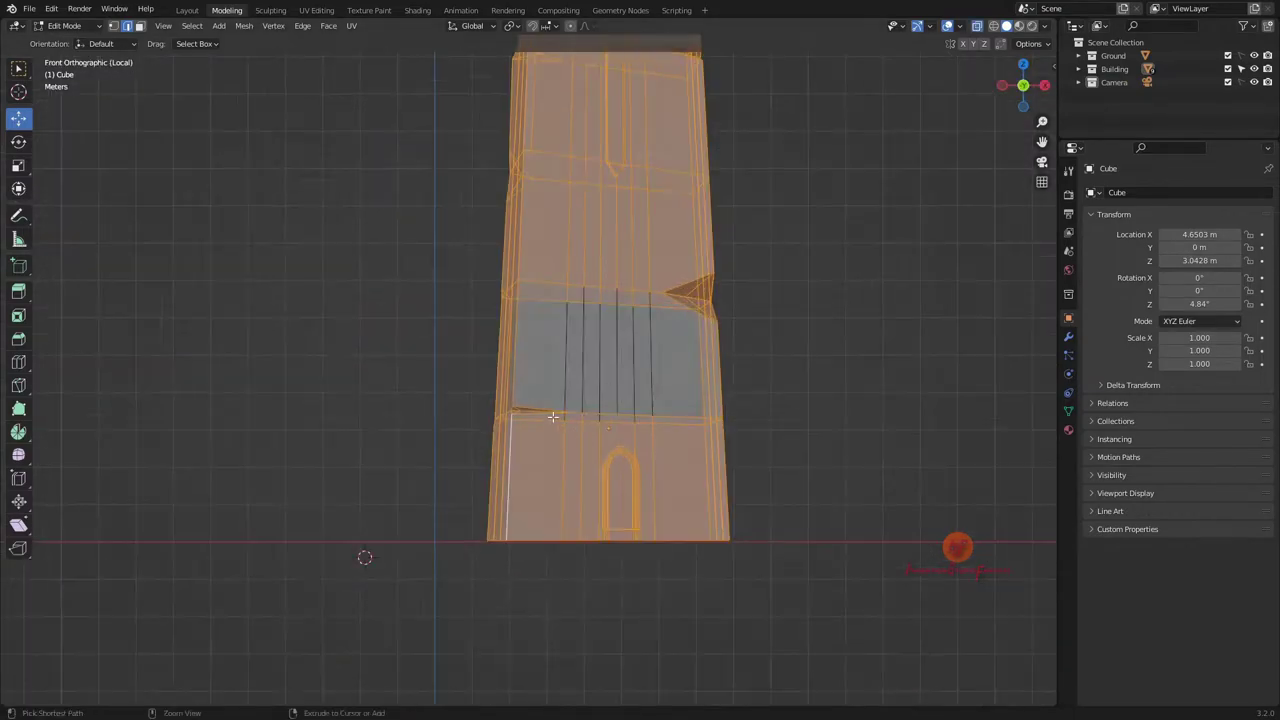
drag(625, 447, 716, 469)
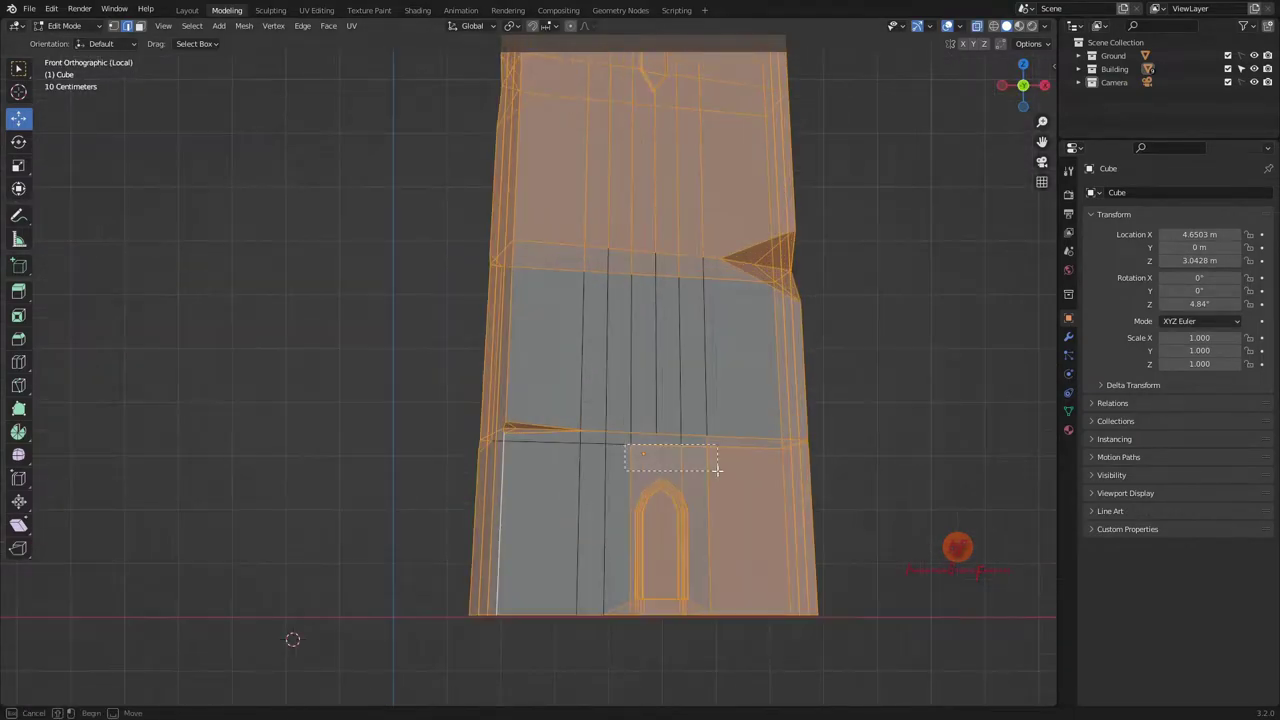
shift+middle_drag(630, 480, 657, 635)
scroll(648, 368, down, 2)
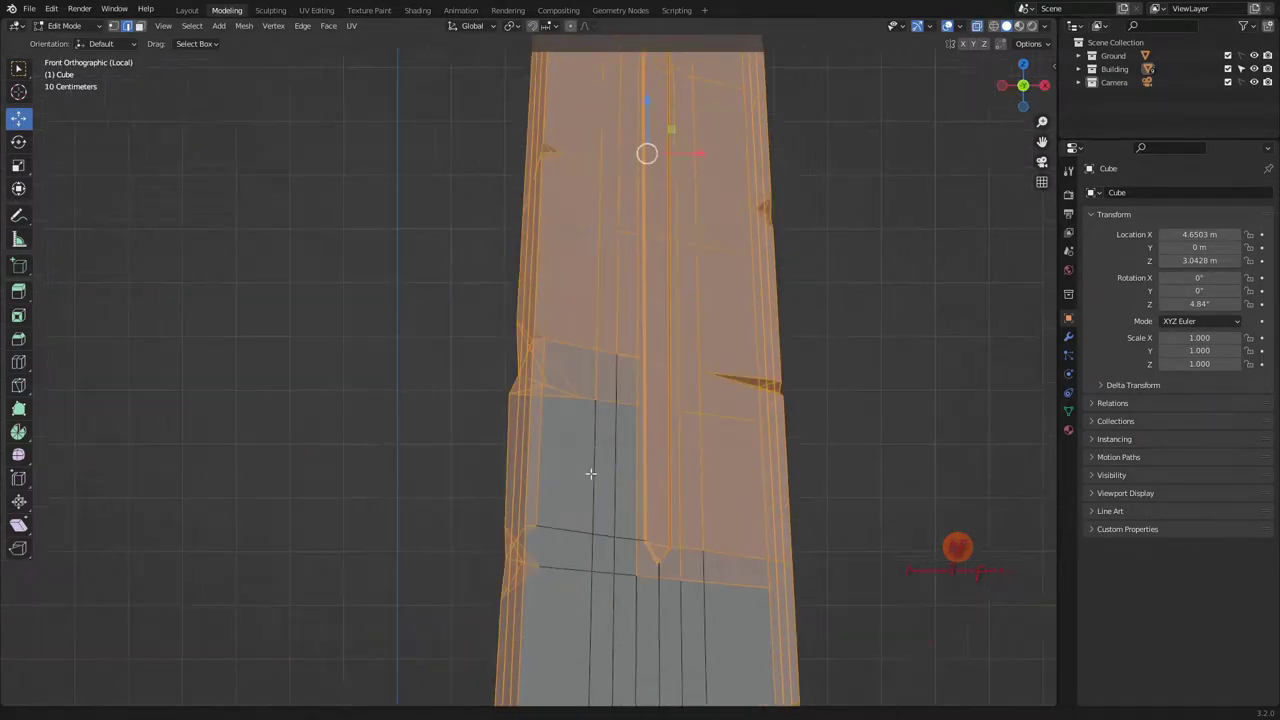
ctrl+middle_drag(620, 338, 680, 425)
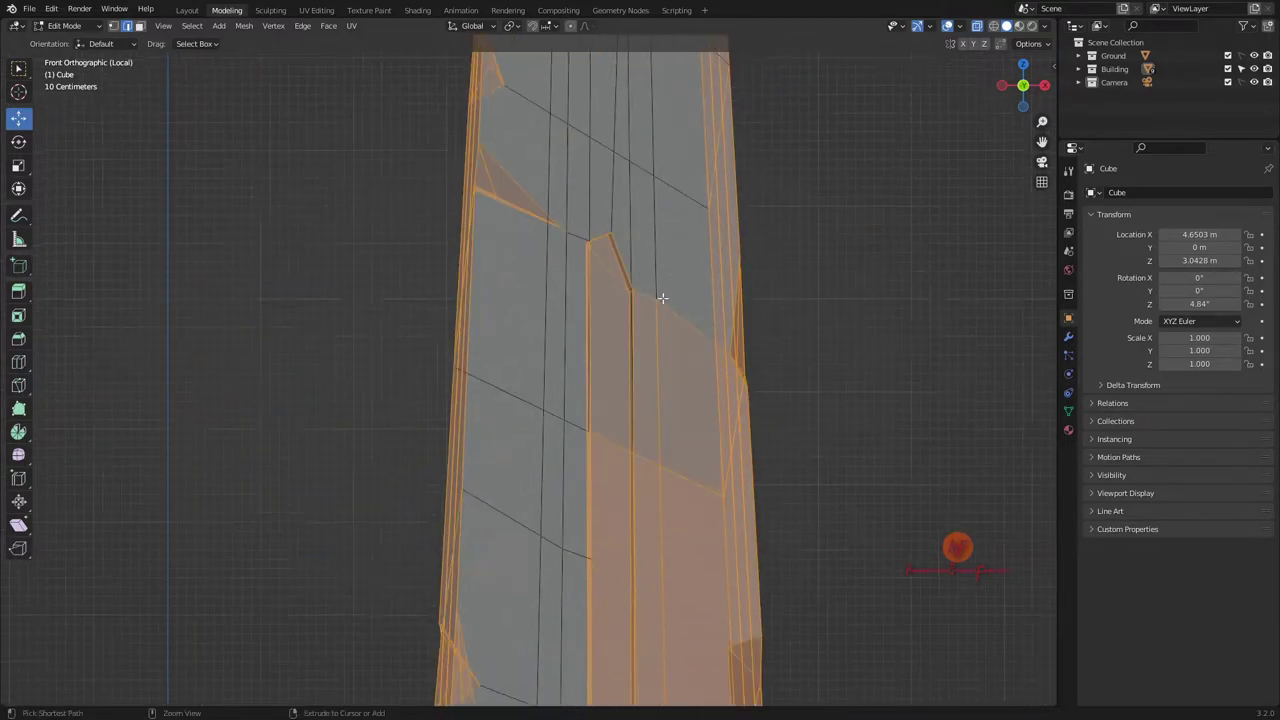
ctrl+middle_drag(662, 298, 632, 373)
mouse_move(665, 461)
ctrl+middle_down()
mouse_move(466, 491)
mouse_move(344, 234)
ctrl+middle_up()
ctrl+middle_drag(710, 265, 638, 537)
Box-select the slot faces on the tower's front and right side
key(b)
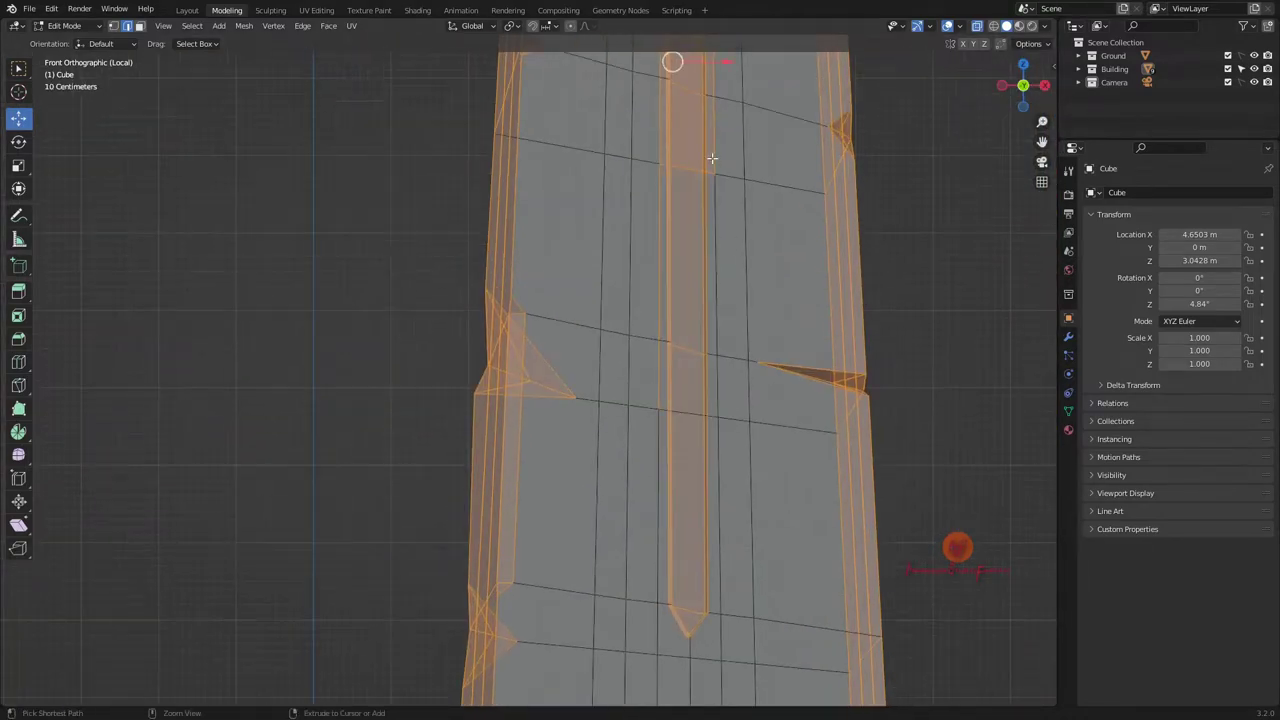
ctrl+middle_drag(711, 158, 662, 354)
mouse_move(729, 296)
middle_down()
mouse_move(657, 509)
mouse_move(732, 425)
middle_up()
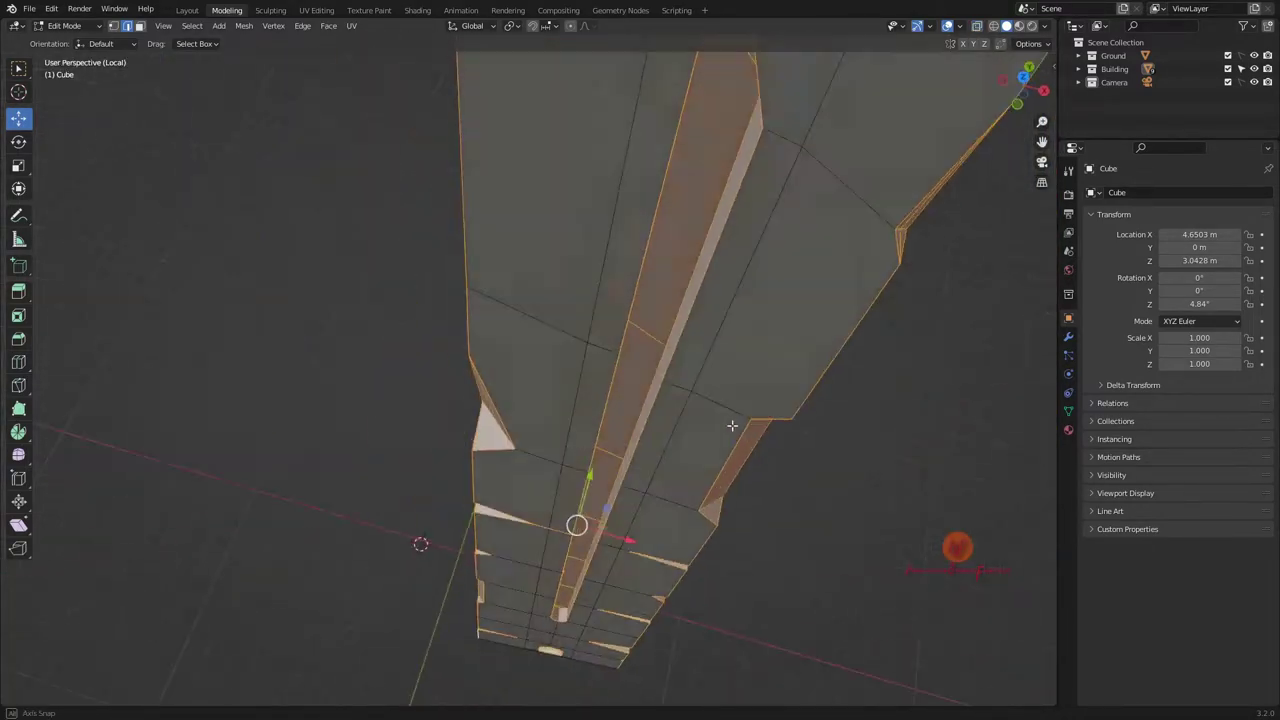
scroll(592, 520, up, 3)
key(KP_3)
key(b)
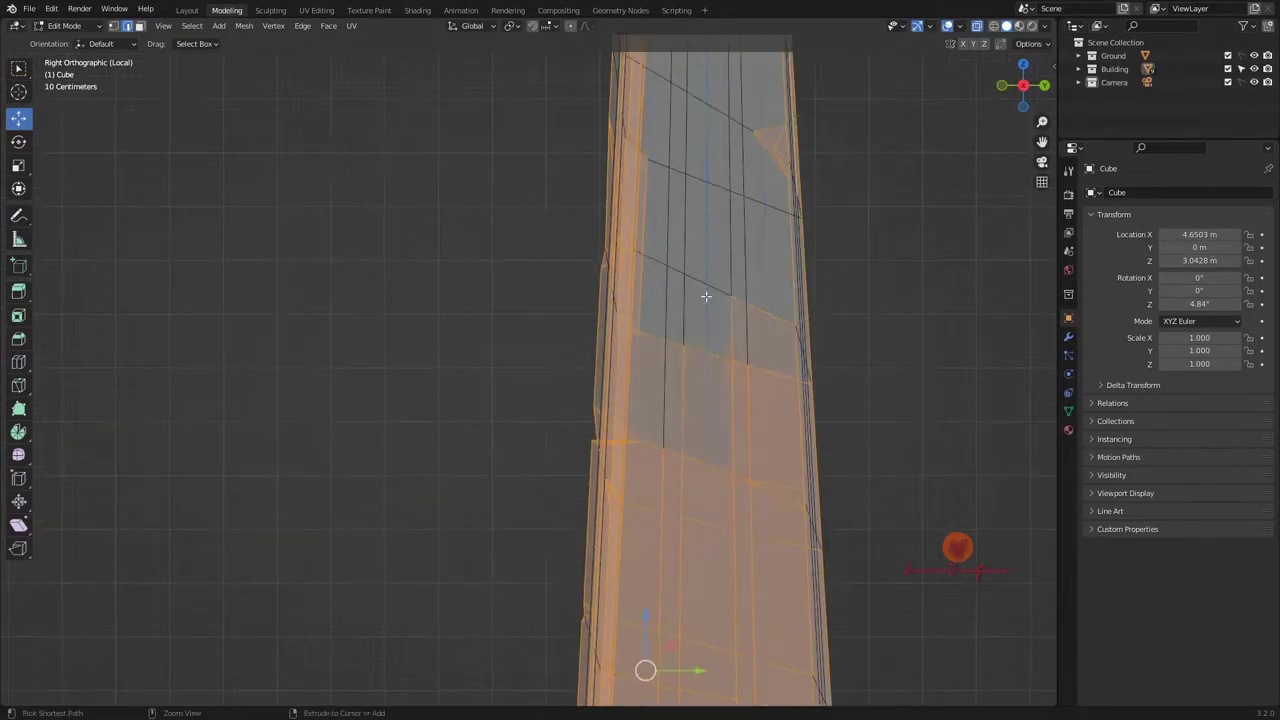
shift+middle_drag(705, 296, 736, 143)
key(b)
drag(745, 355, 821, 424)
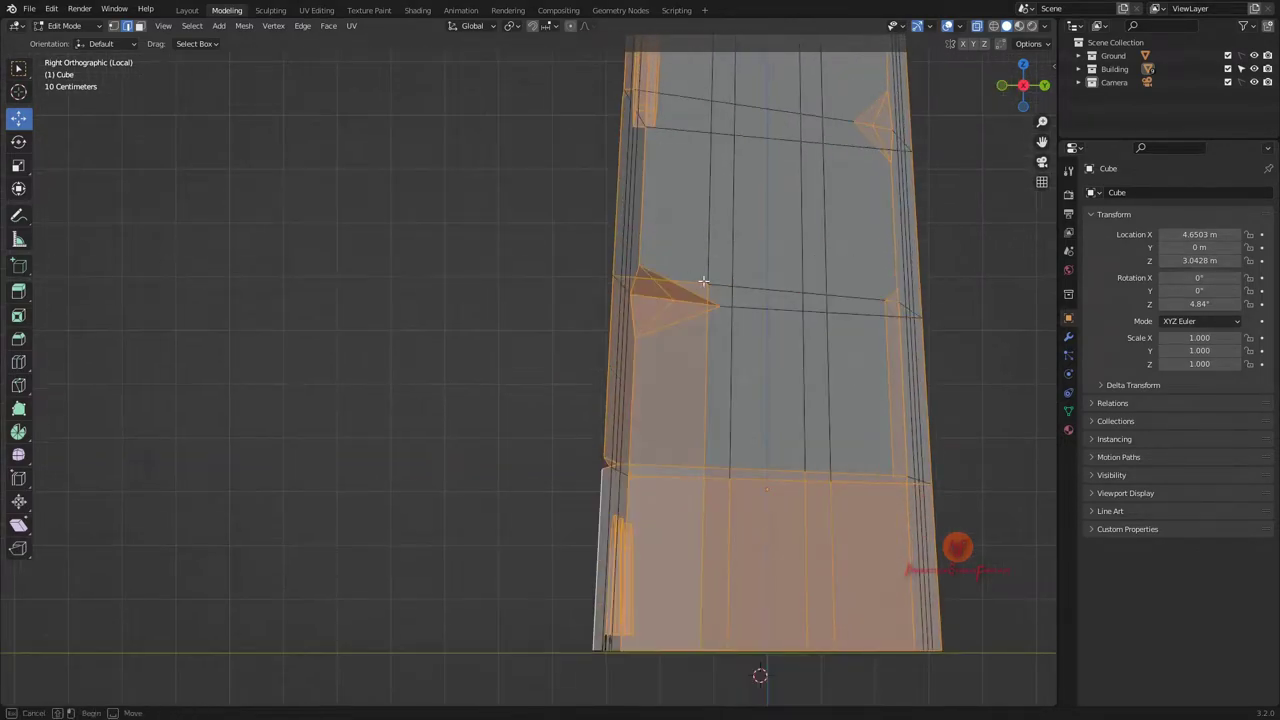
Inspect the wedge-shaped slot and protruding edge close up from several angles
scroll(918, 430, up, 6)
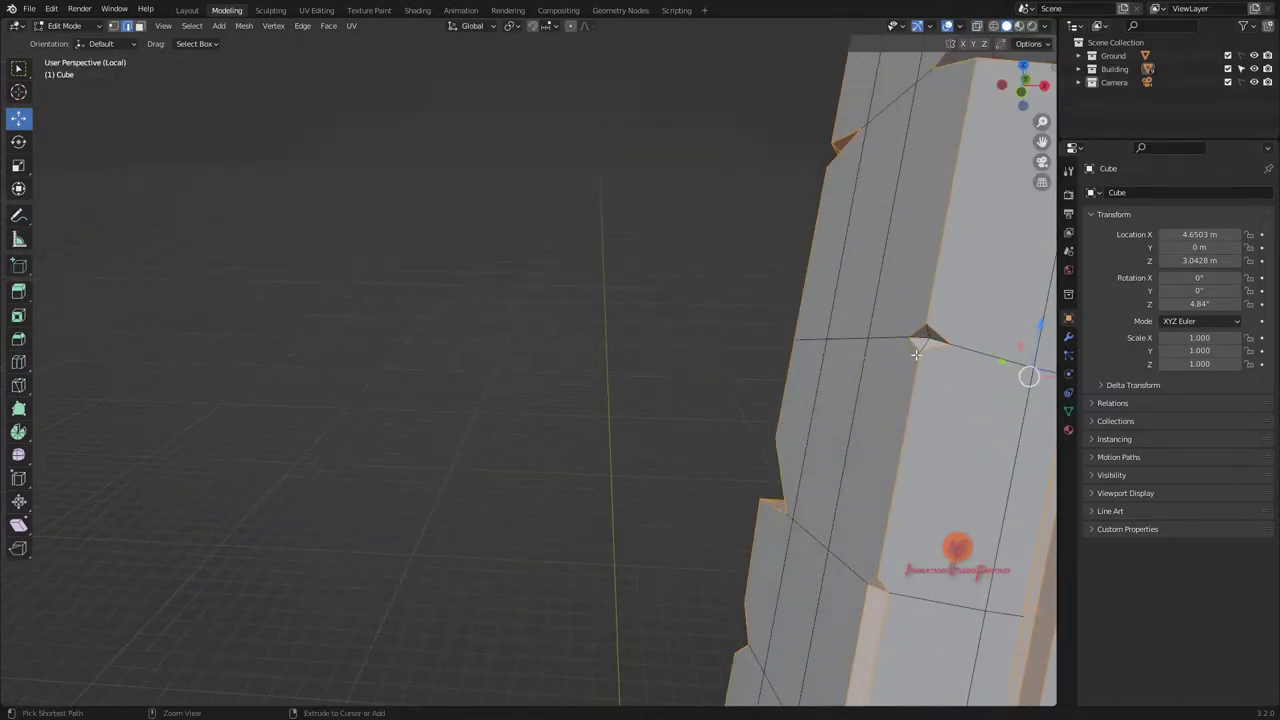
middle_drag(918, 430, 773, 413)
scroll(773, 413, up, 2)
scroll(543, 480, down, 5)
scroll(594, 354, down, 2)
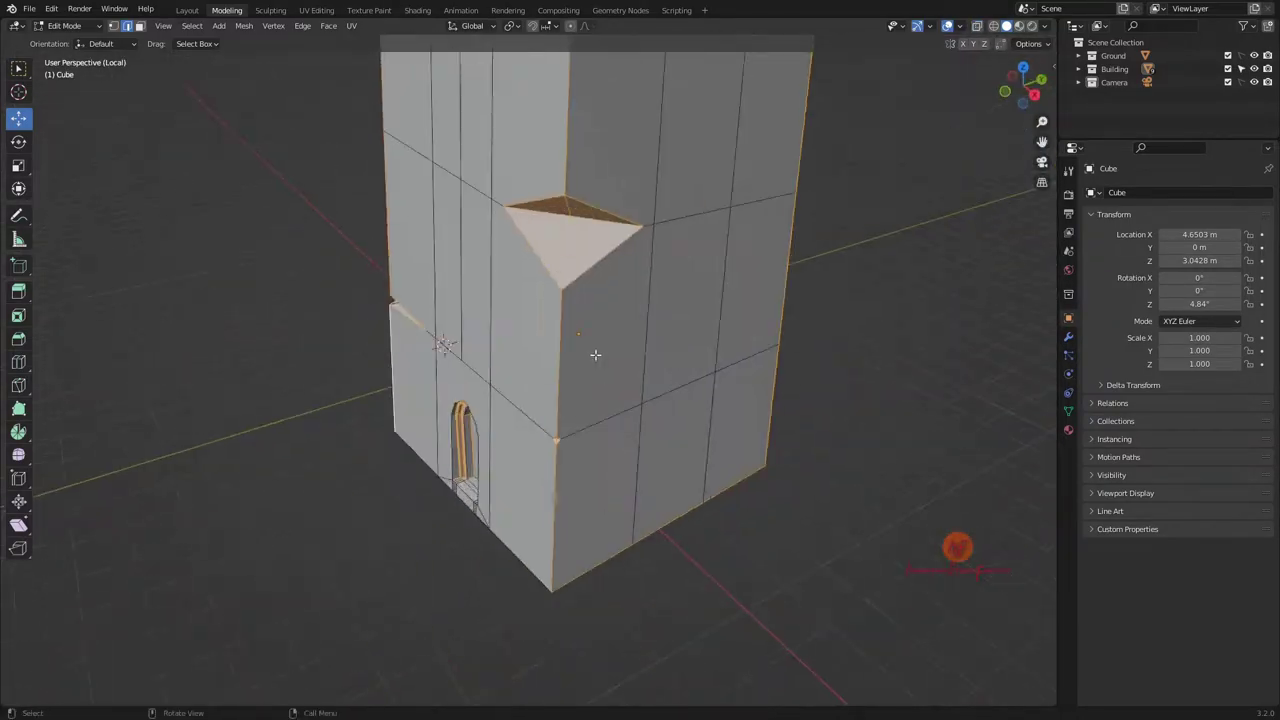
scroll(669, 437, up, 5)
mouse_move(669, 437)
shift+middle_down()
mouse_move(491, 438)
mouse_move(703, 429)
mouse_move(813, 107)
mouse_move(606, 634)
mouse_move(577, 177)
shift+middle_up()
scroll(491, 438, down, 4)
scroll(703, 429, up, 5)
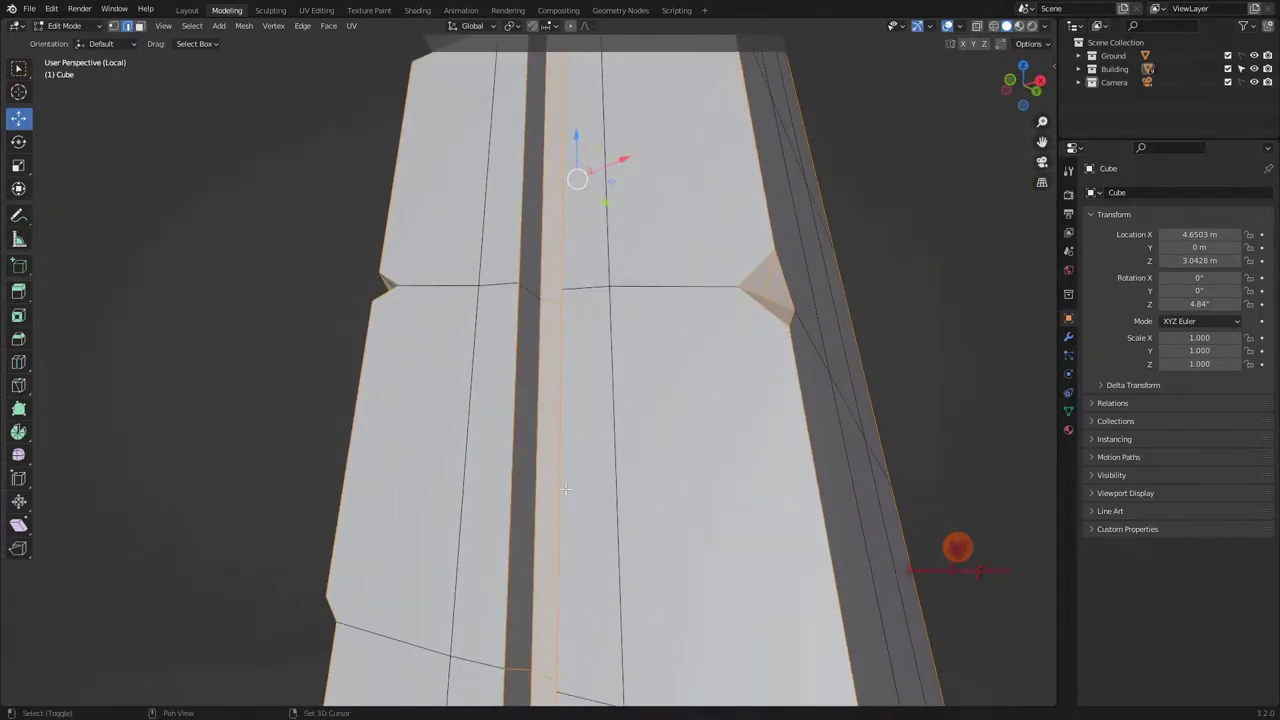
scroll(300, 563, down, 4)
scroll(300, 563, up, 5)
mouse_move(300, 563)
middle_down()
mouse_move(731, 272)
mouse_move(542, 479)
middle_up()
scroll(731, 272, down, 2)
scroll(731, 272, down, 3)
scroll(731, 272, up, 3)
scroll(542, 479, up, 3)
scroll(914, 400, up, 3)
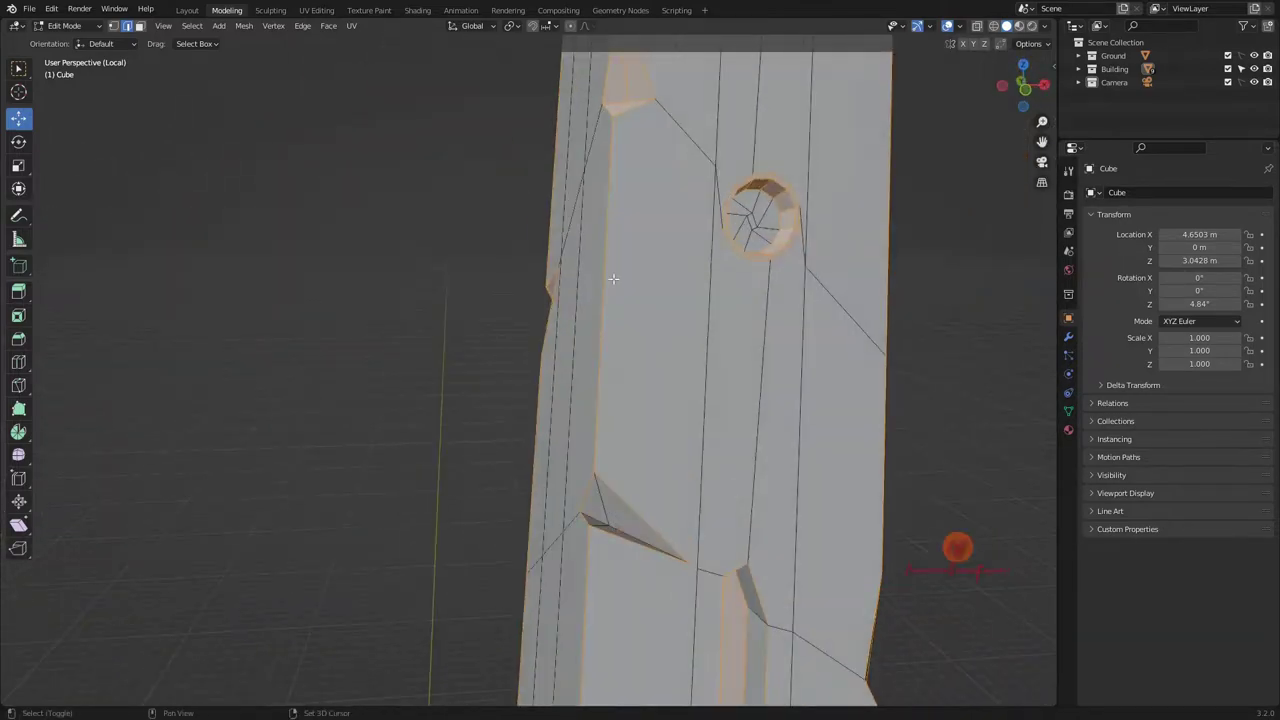
mouse_move(914, 400)
middle_down()
mouse_move(749, 367)
mouse_move(700, 300)
mouse_move(800, 200)
middle_up()
scroll(749, 367, down, 4)
Bevel the selected edge loop on the column from the front view
key(KP_1)
scroll(743, 589, down, 2)
mouse_move(743, 589)
middle_down()
mouse_move(666, 414)
mouse_move(775, 377)
middle_up()
scroll(633, 556, down, 3)
scroll(700, 450, up, 4)
scroll(775, 377, down, 5)
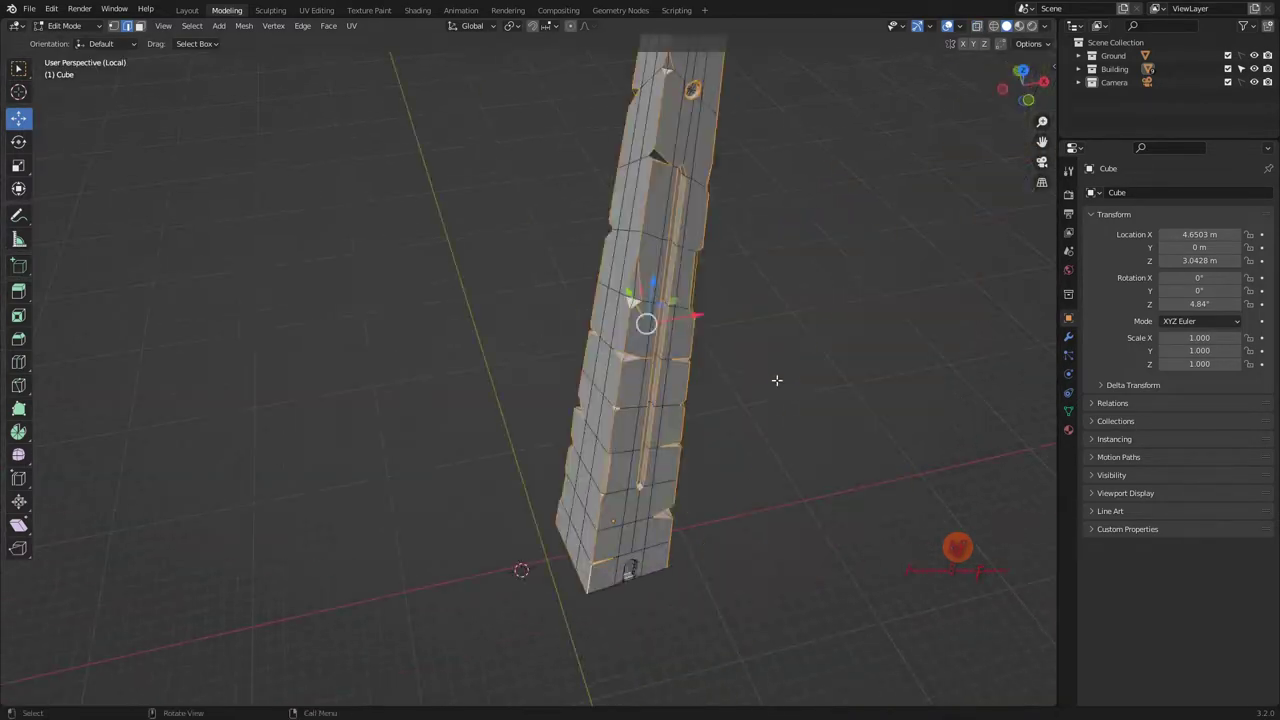
key(ctrl+b)
click(775, 377)
scroll(775, 377, up, 5)
Return to object mode, close the shading options and save the project
key(Tab)
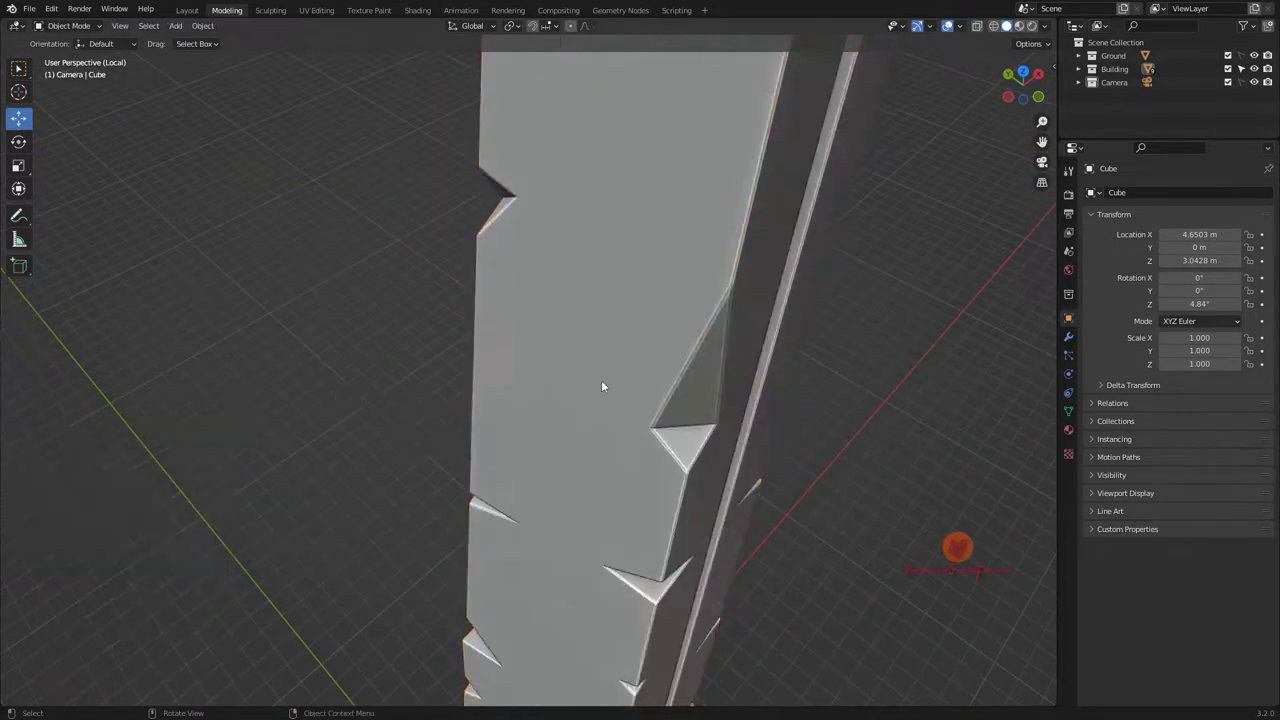
key(KP_0)
click(1046, 25)
key(ctrl+s)
middle_drag(817, 320, 643, 370)
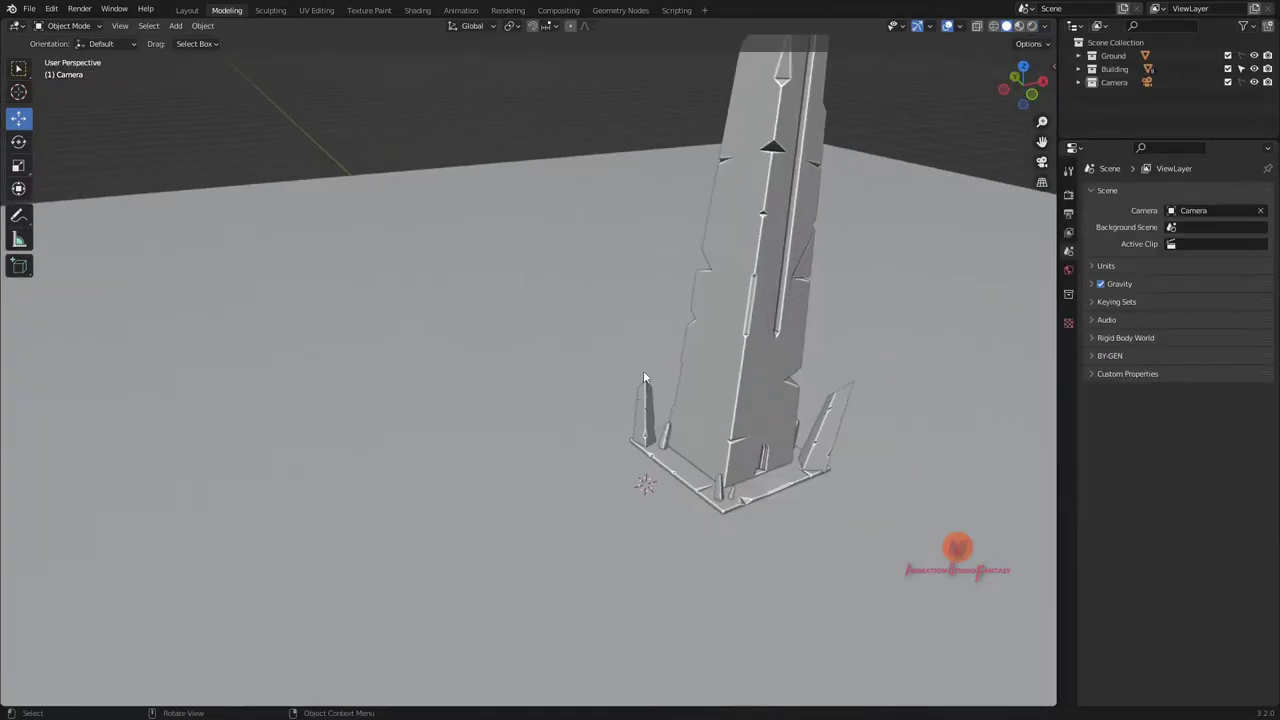
Isolate the base spikes in local view and select an edge path along the tall spike
click(655, 470)
key(KP_Divide)
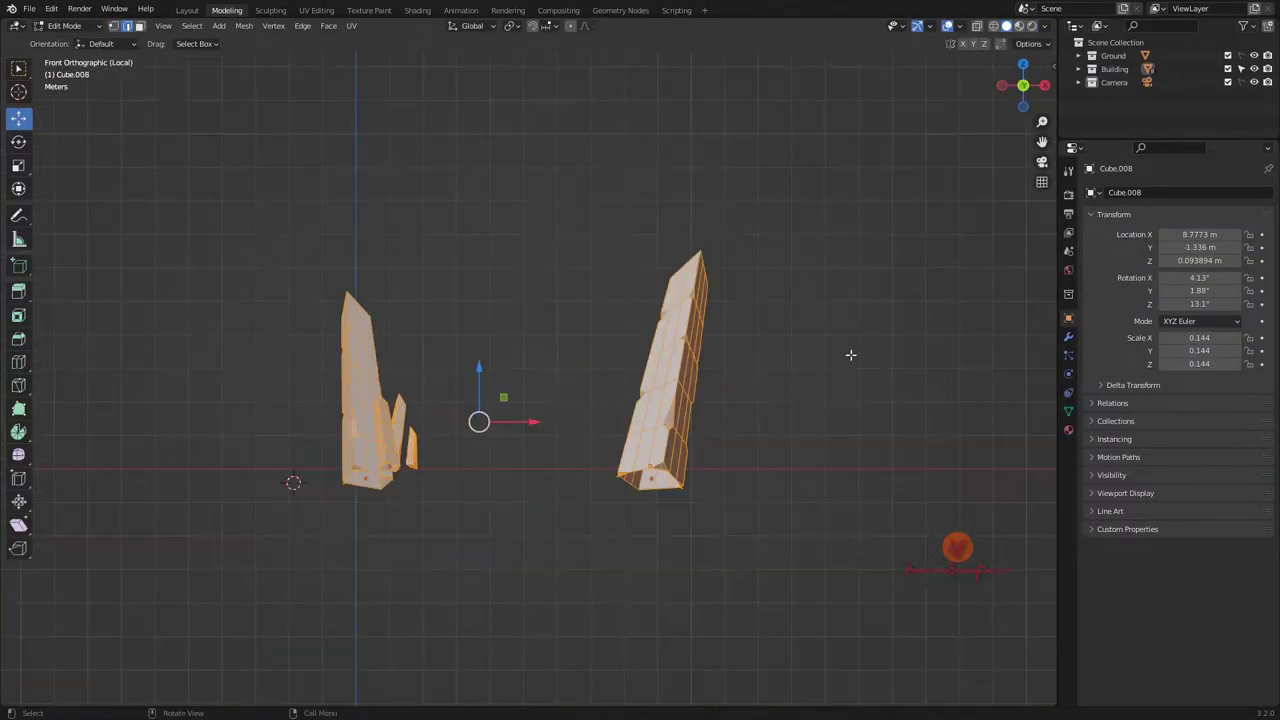
middle_drag(850, 354, 696, 521)
mouse_move(716, 376)
middle_down()
mouse_move(401, 289)
mouse_move(520, 330)
mouse_move(600, 300)
mouse_move(470, 211)
mouse_move(588, 364)
middle_up()
ctrl+click(640, 300)
Bevel the other spike's edges, then leave isolation for the camera view
key(alt+q)
middle_drag(700, 420, 797, 456)
scroll(797, 456, up, 3)
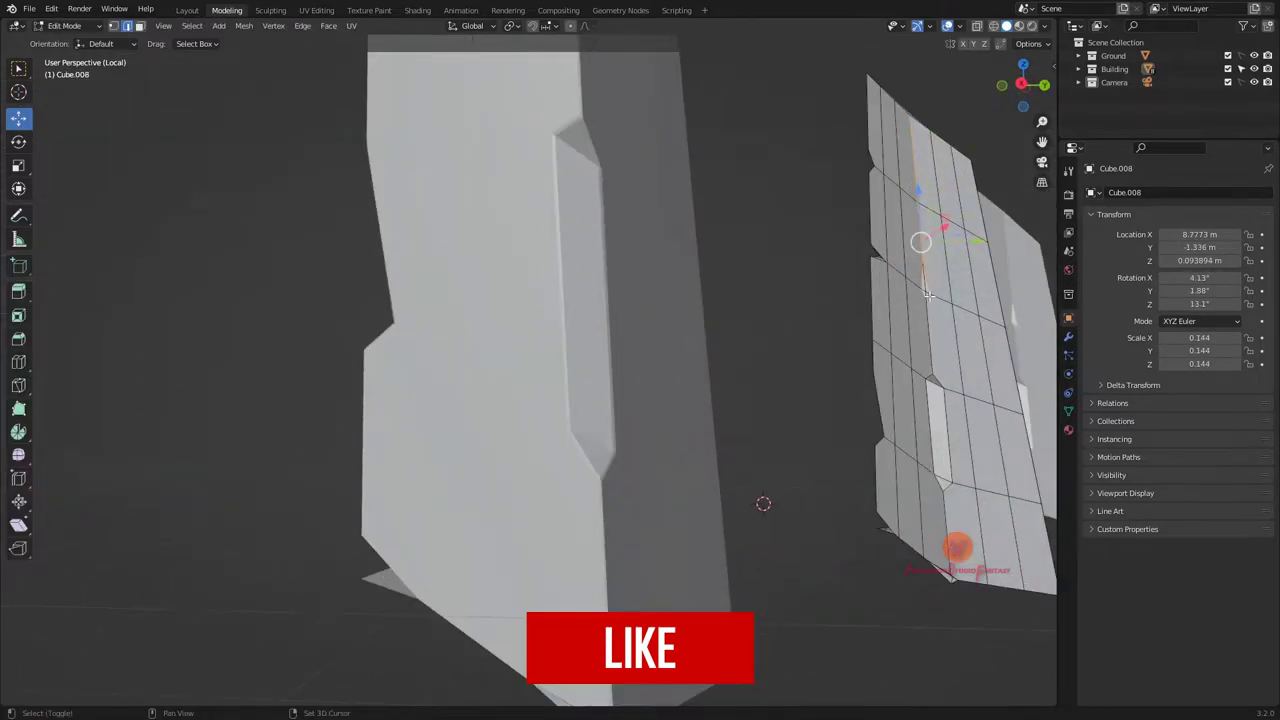
mouse_move(936, 492)
middle_down()
mouse_move(489, 422)
mouse_move(46, 180)
mouse_move(220, 240)
mouse_move(246, 263)
mouse_move(481, 209)
mouse_move(632, 418)
middle_up()
key(ctrl+b)
click(656, 266)
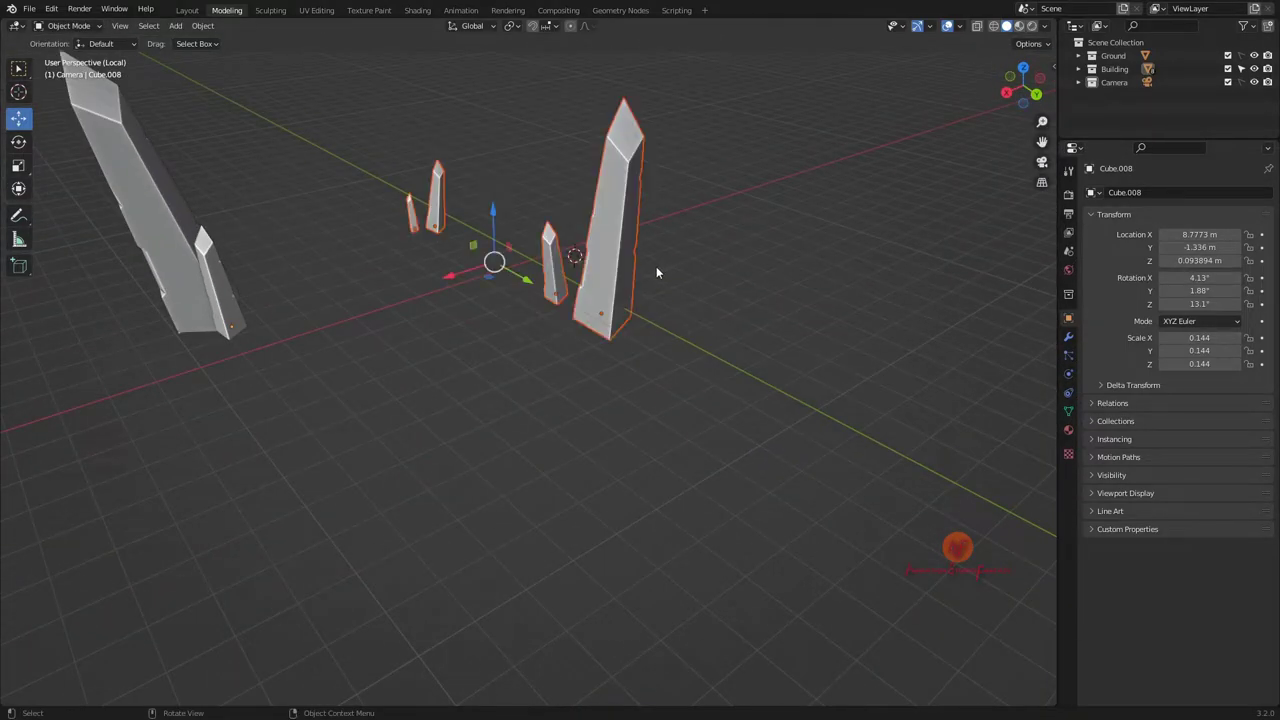
key(KP_0)
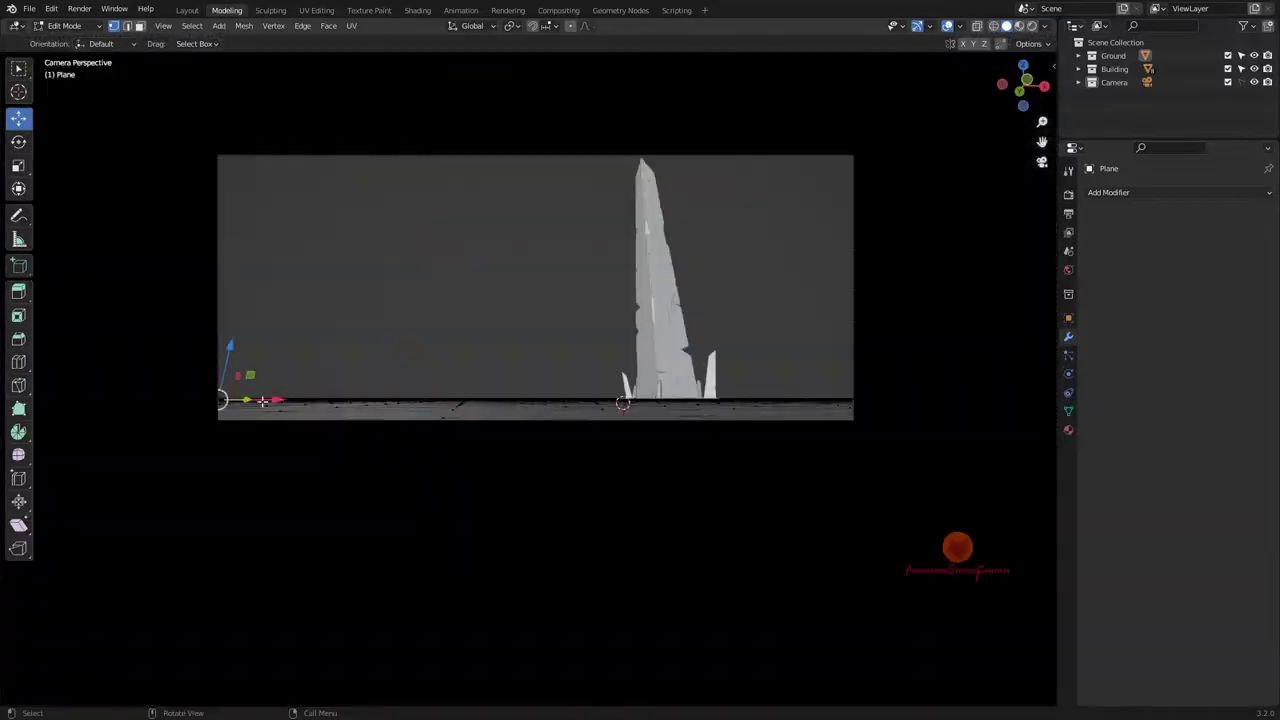
Raise smooth rolling bumps in the ground by moving vertices along Z with proportional falloff
drag(262, 401, 576, 42)
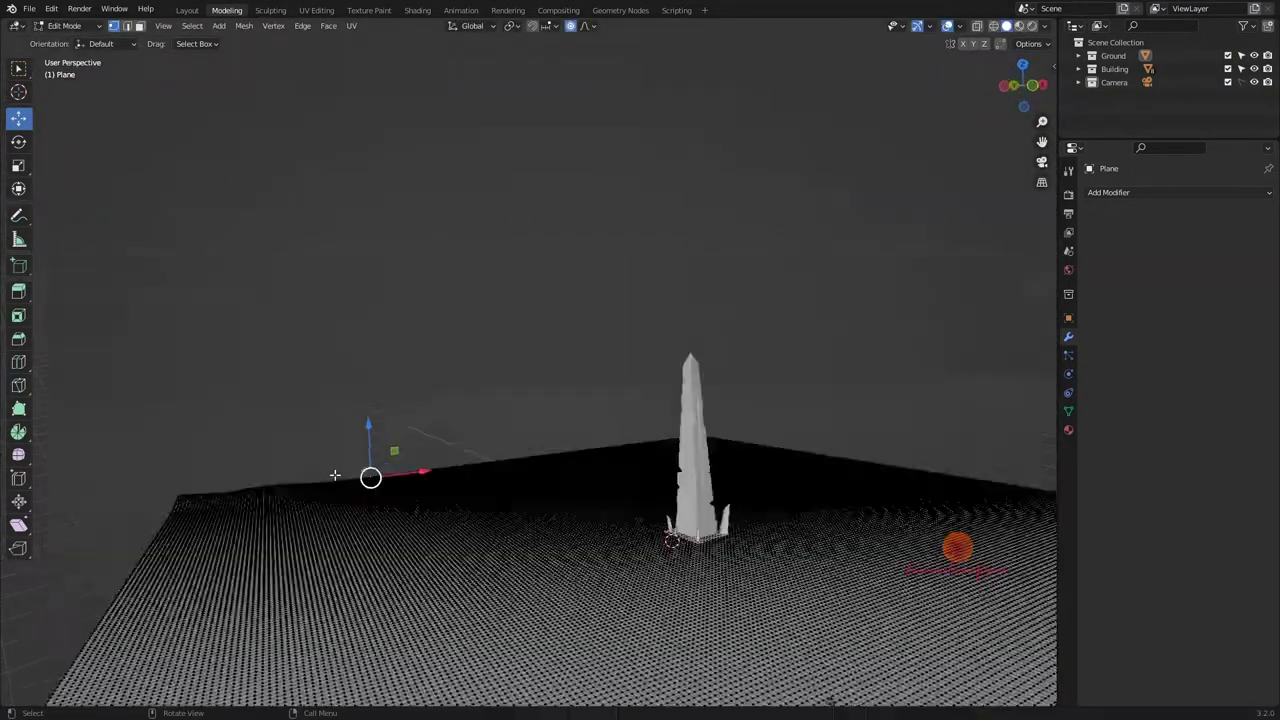
click(491, 392)
key(g)
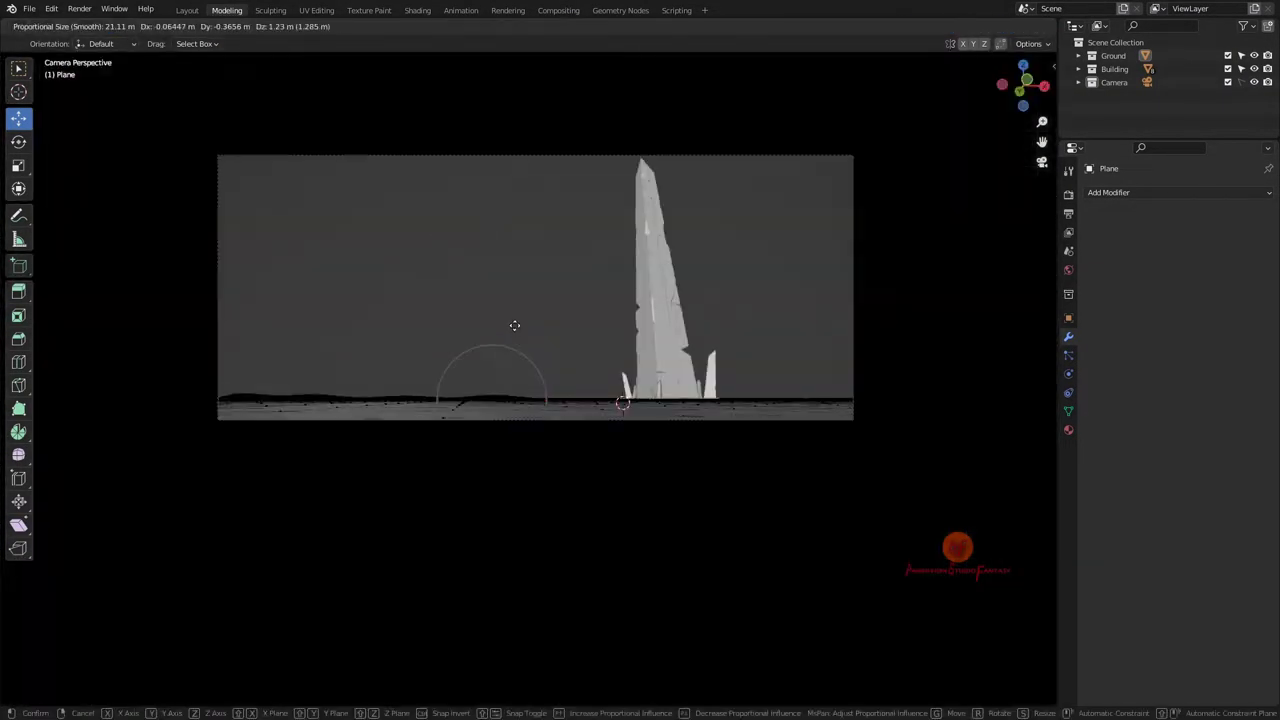
key(g)
key(z)
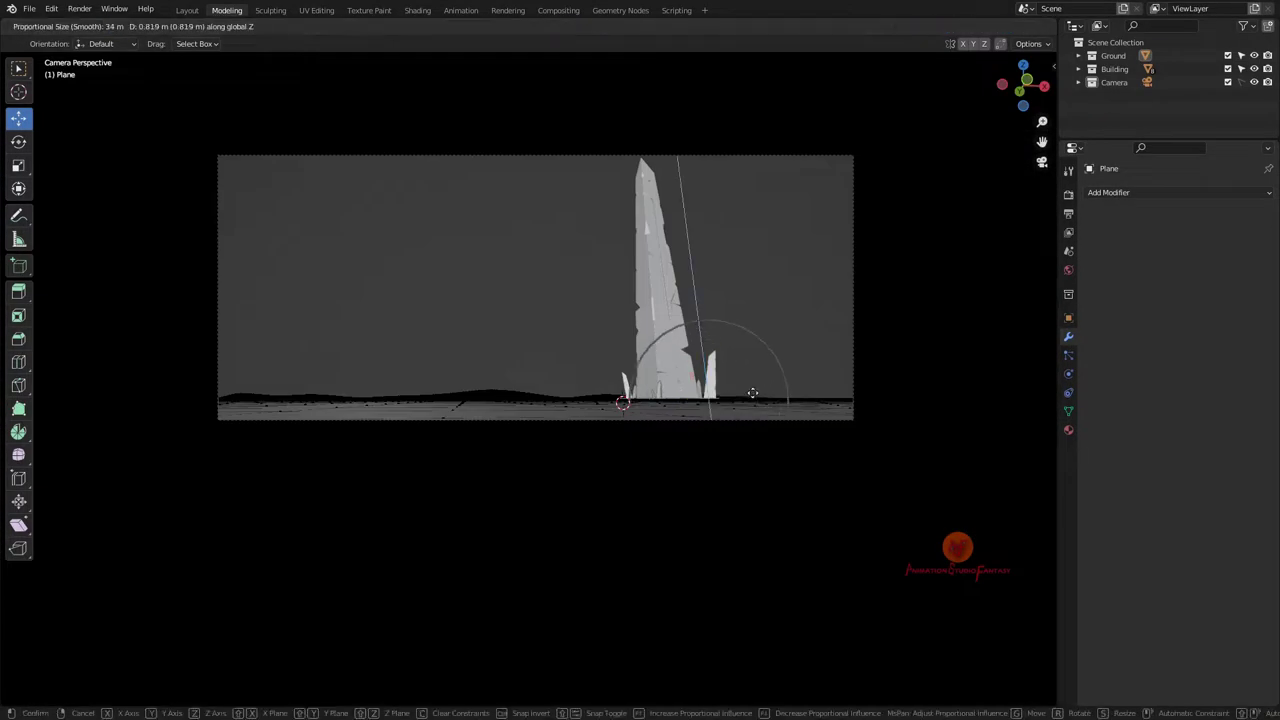
click(752, 393)
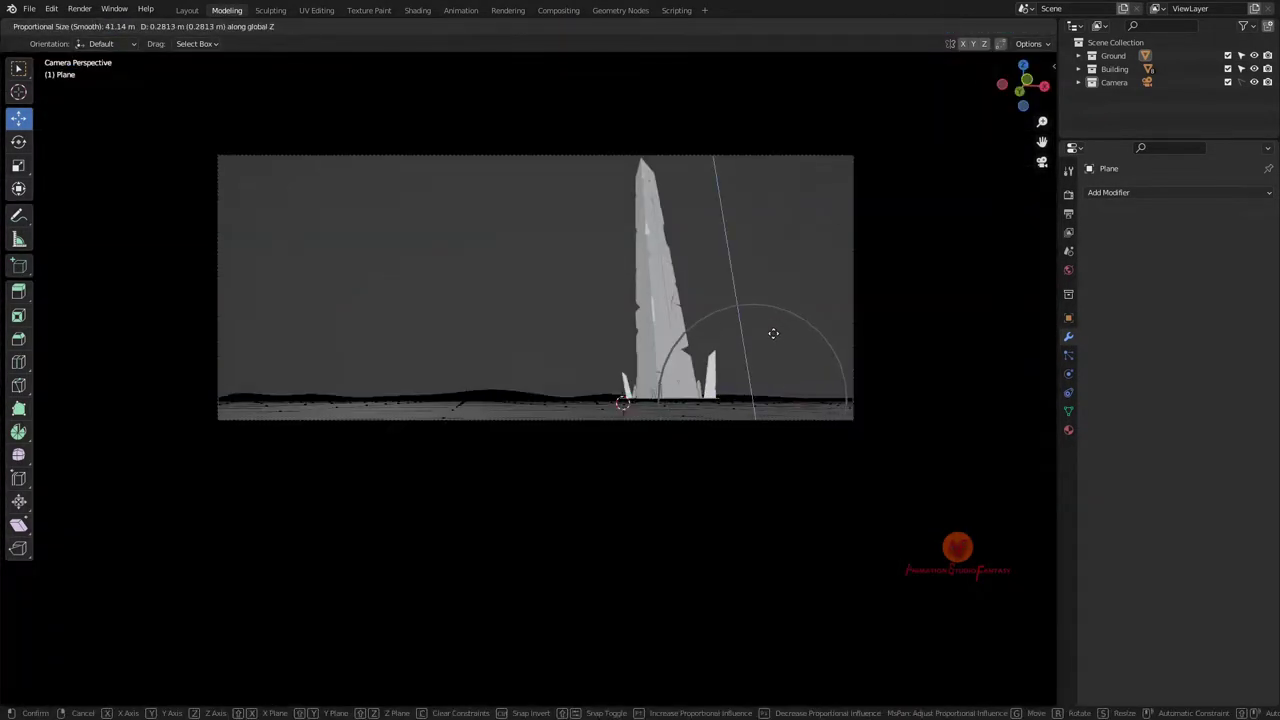
key(z)
key(z)
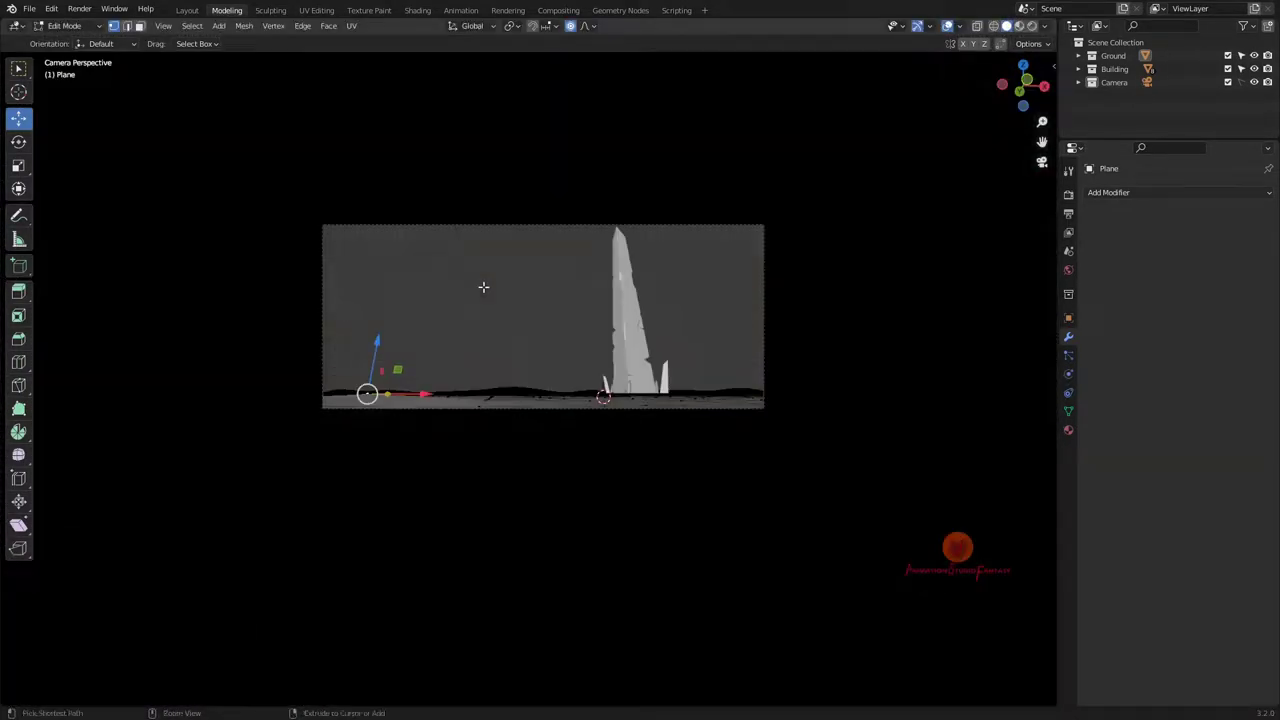
mouse_move(483, 287)
ctrl+middle_down()
mouse_move(554, 283)
mouse_move(397, 420)
mouse_move(458, 476)
ctrl+middle_up()
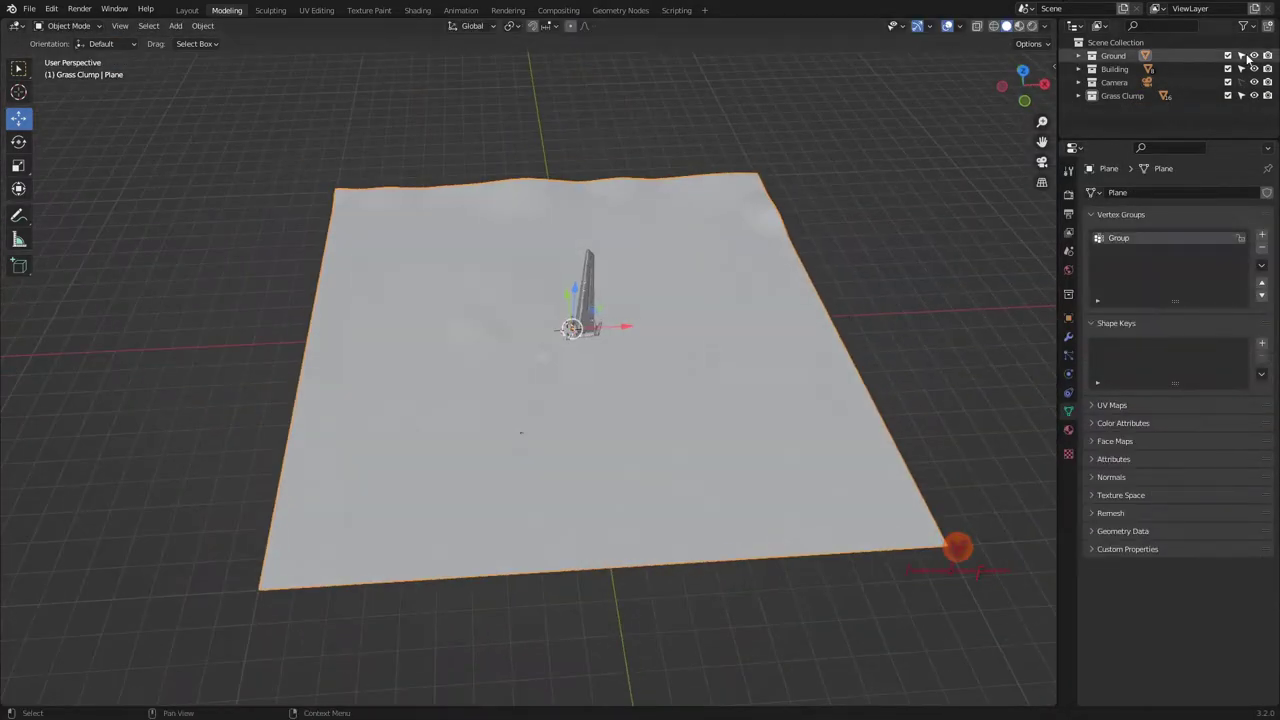
Add a grass hair particle system with scale 0.025 and scale randomness 0.500, then save
click(1254, 68)
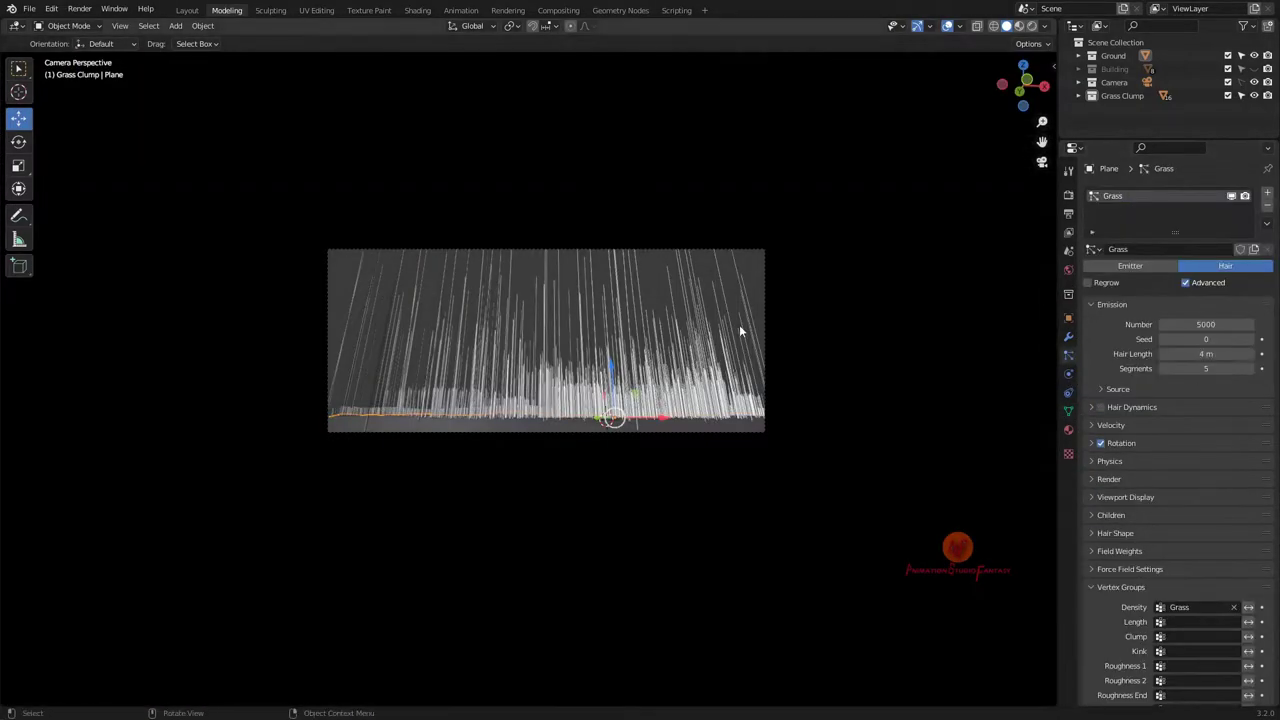
key(KP_0)
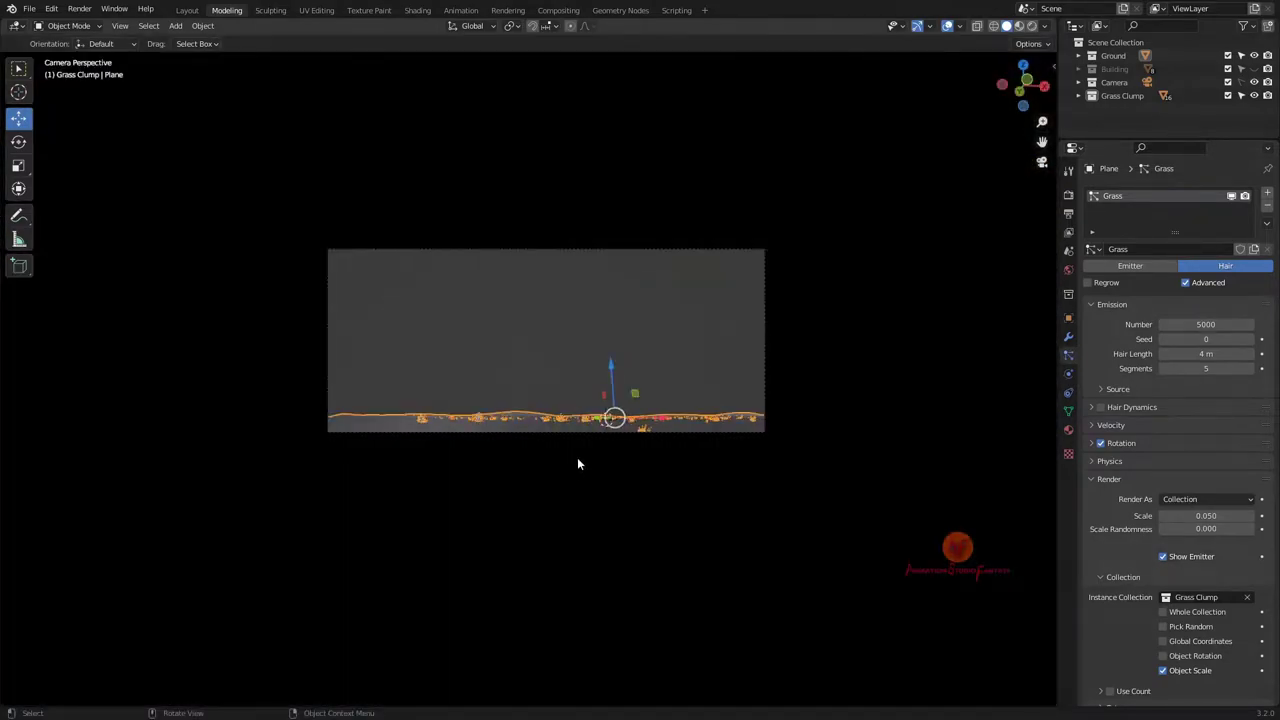
click(1091, 443)
scroll(352, 376, down, 1)
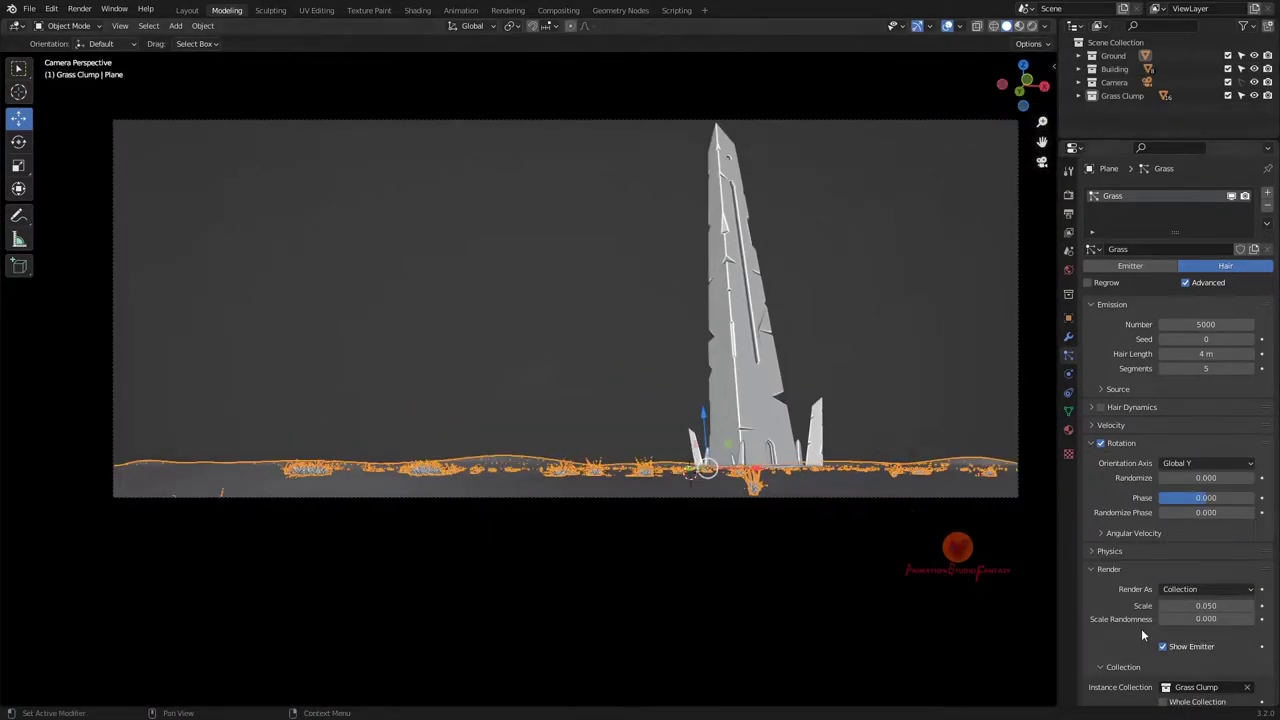
text(.025)
key(Return)
scroll(1192, 516, down, 3)
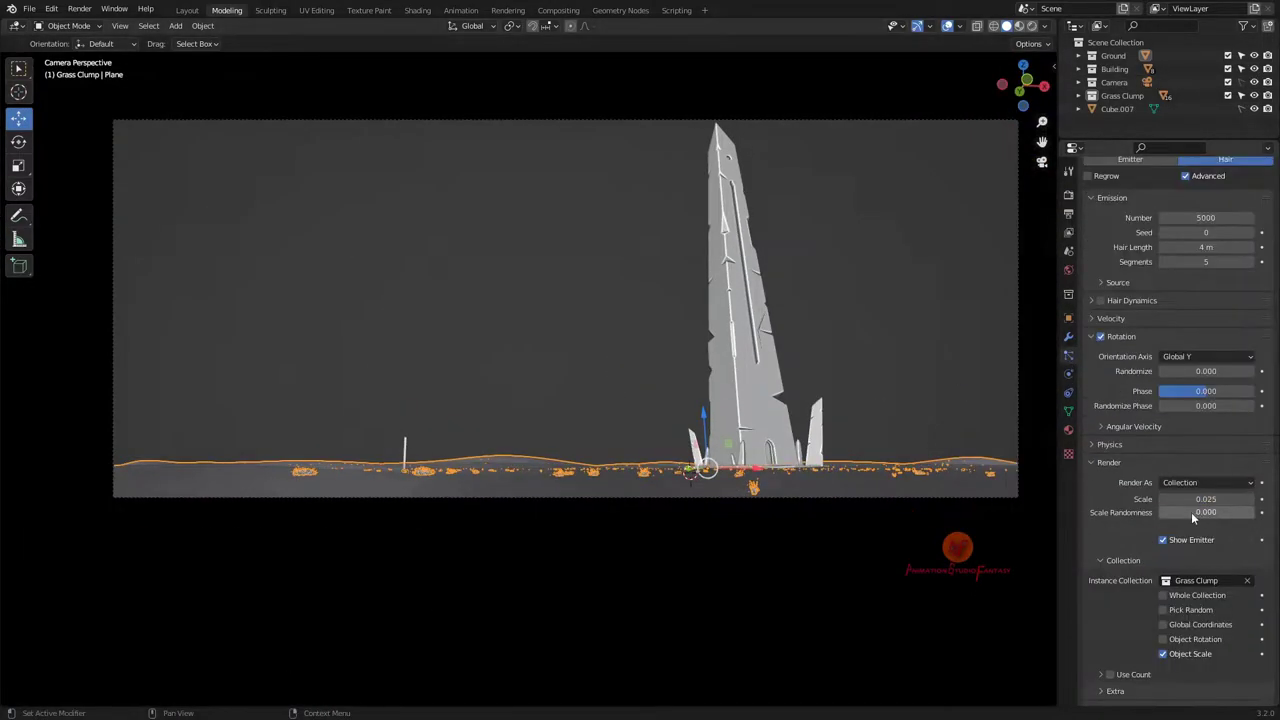
drag(1193, 516, 1207, 516)
scroll(677, 522, up, 3)
double_click(1197, 371)
text(.00)
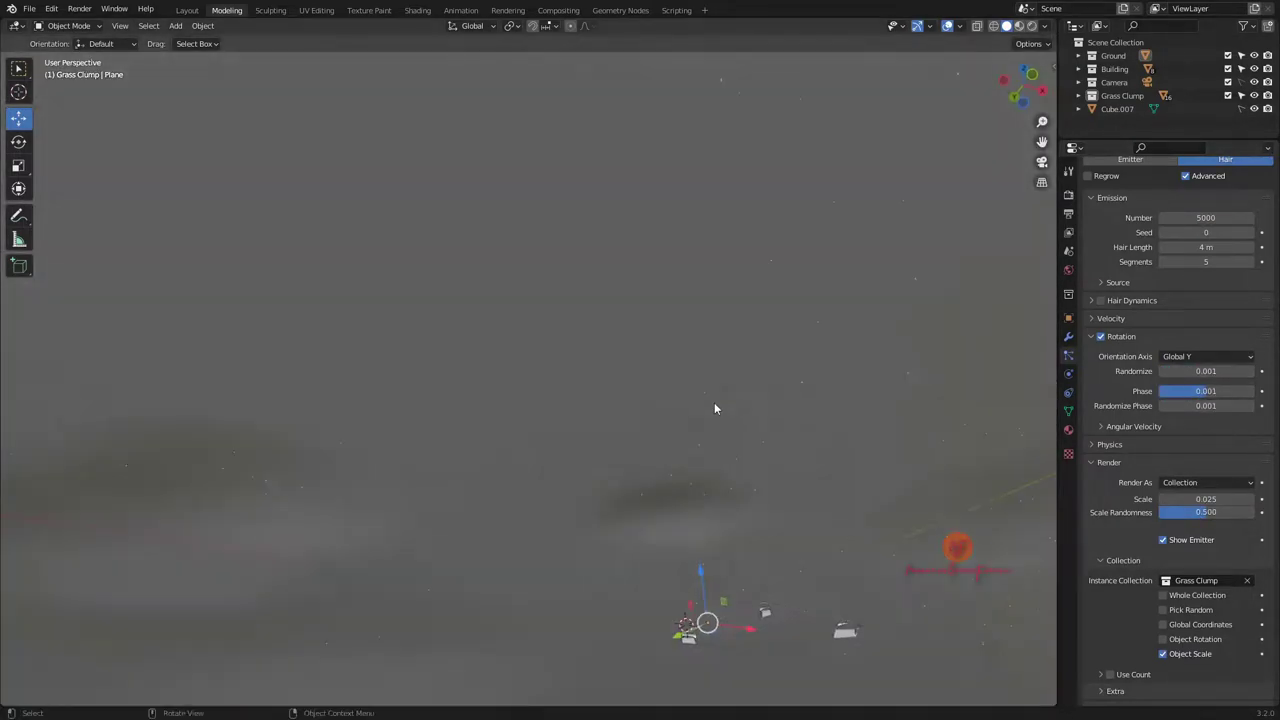
scroll(714, 402, down, 3)
key(ctrl+s)
Change the grass seed and give the particles a Voronoi texture
drag(418, 468, 474, 465)
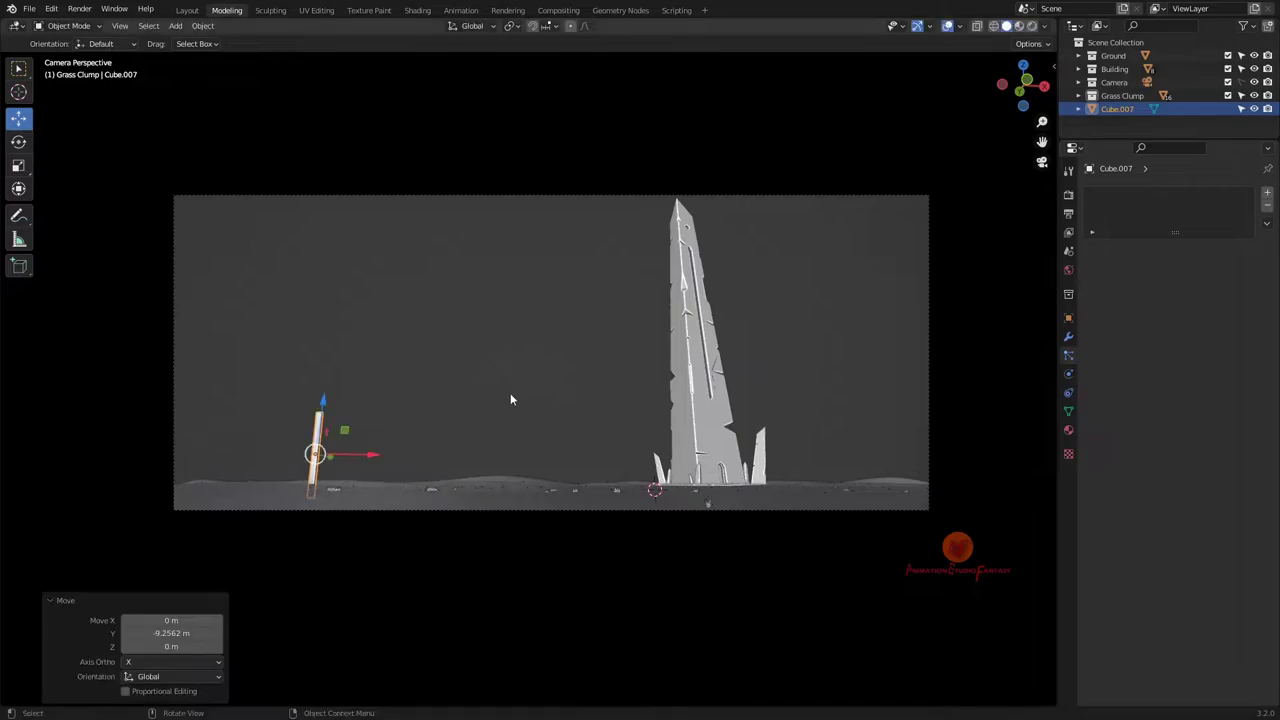
key(ctrl+z)
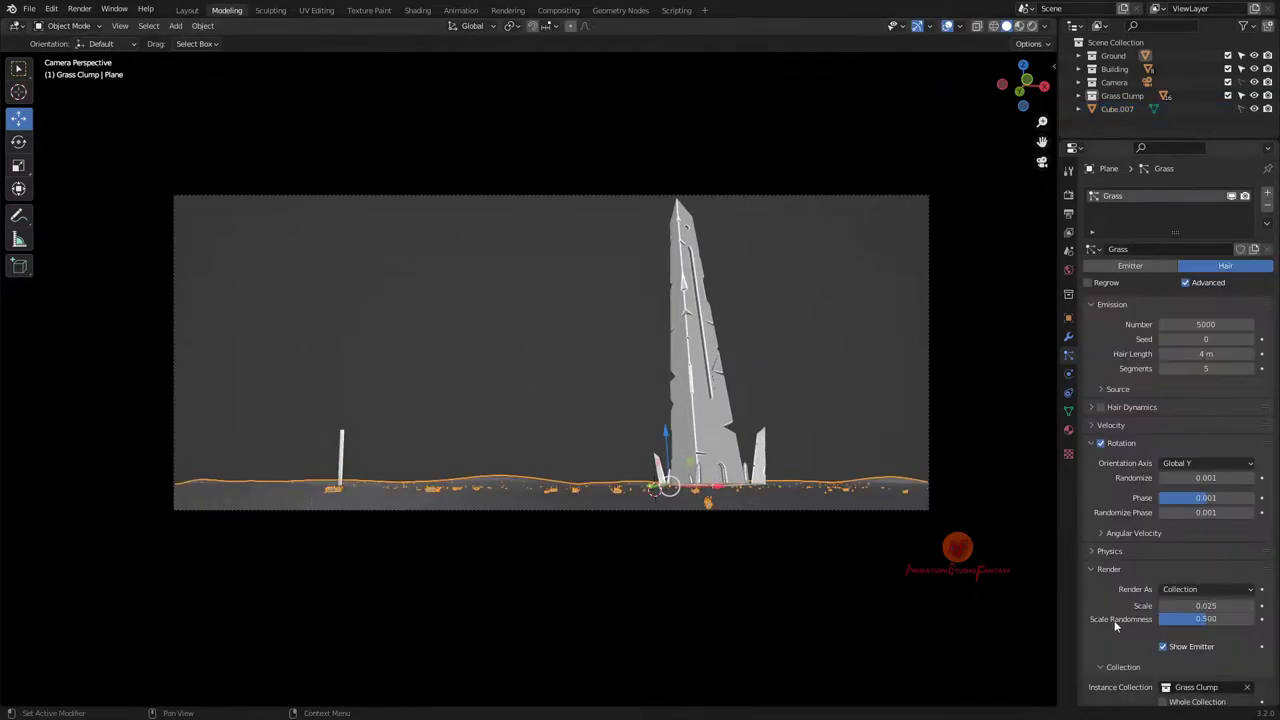
key(KP_Decimal)
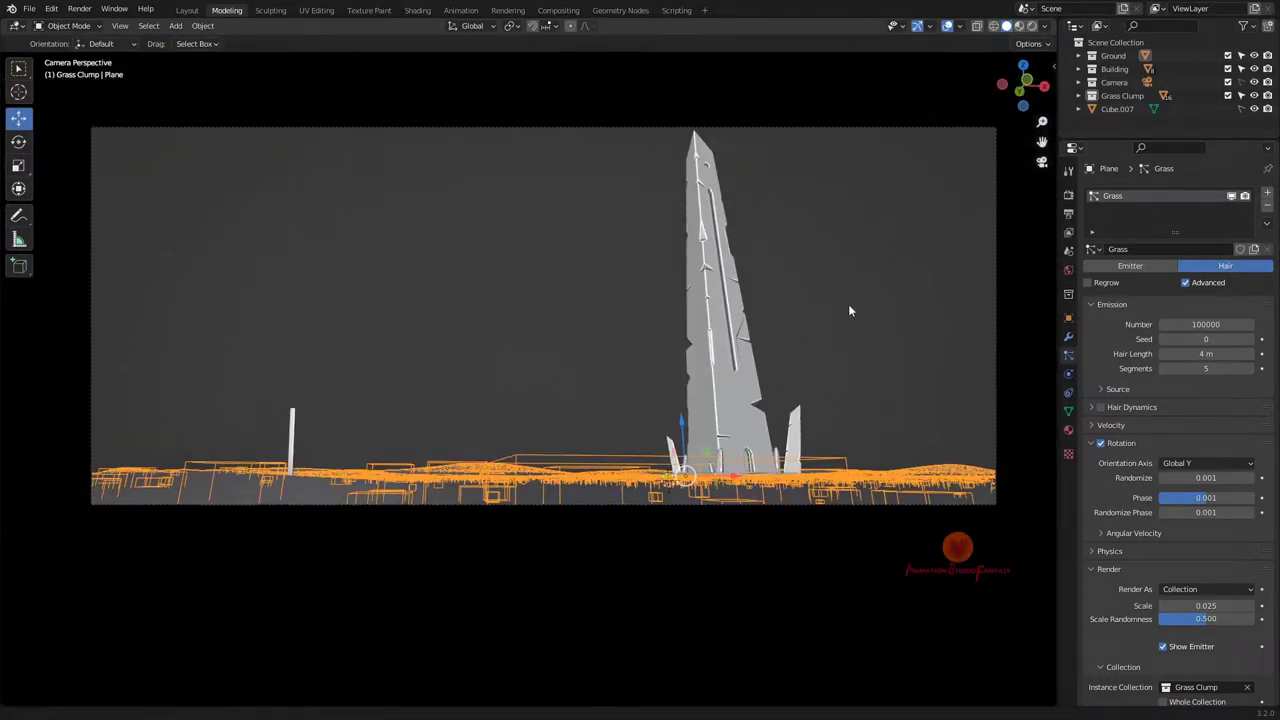
click(1252, 339)
click(1252, 339)
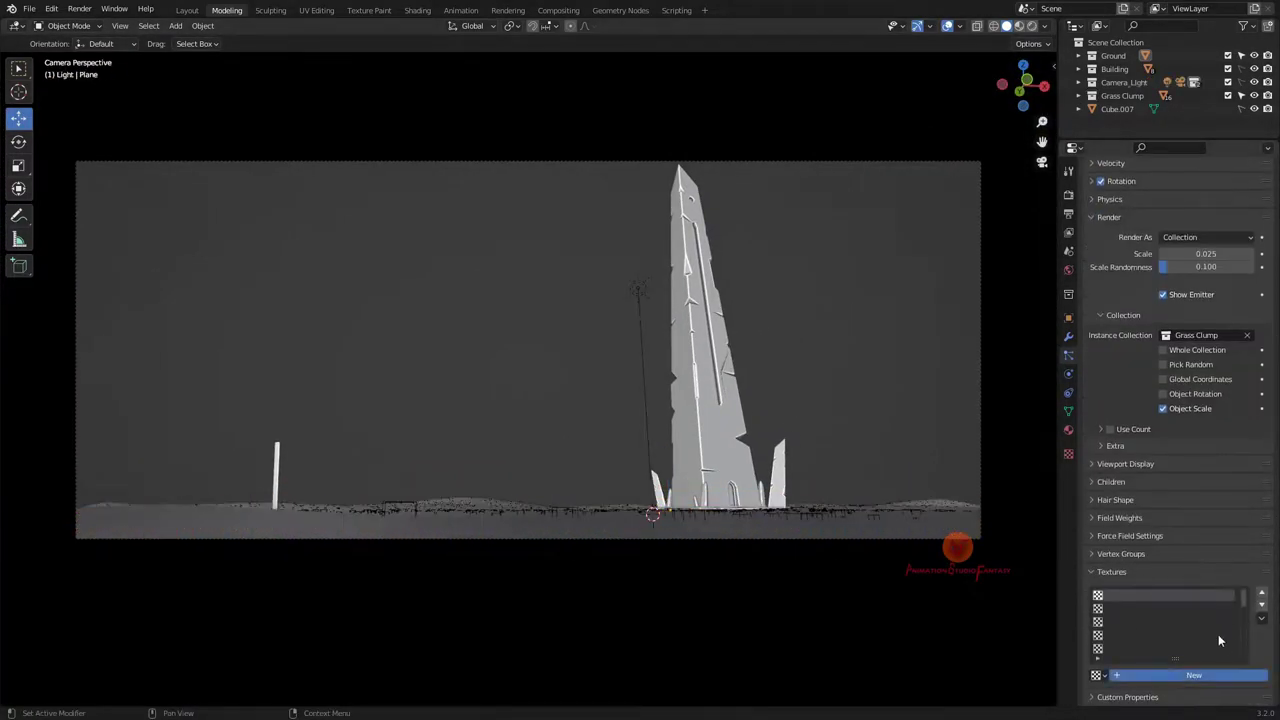
click(1068, 453)
click(1200, 232)
click(1190, 394)
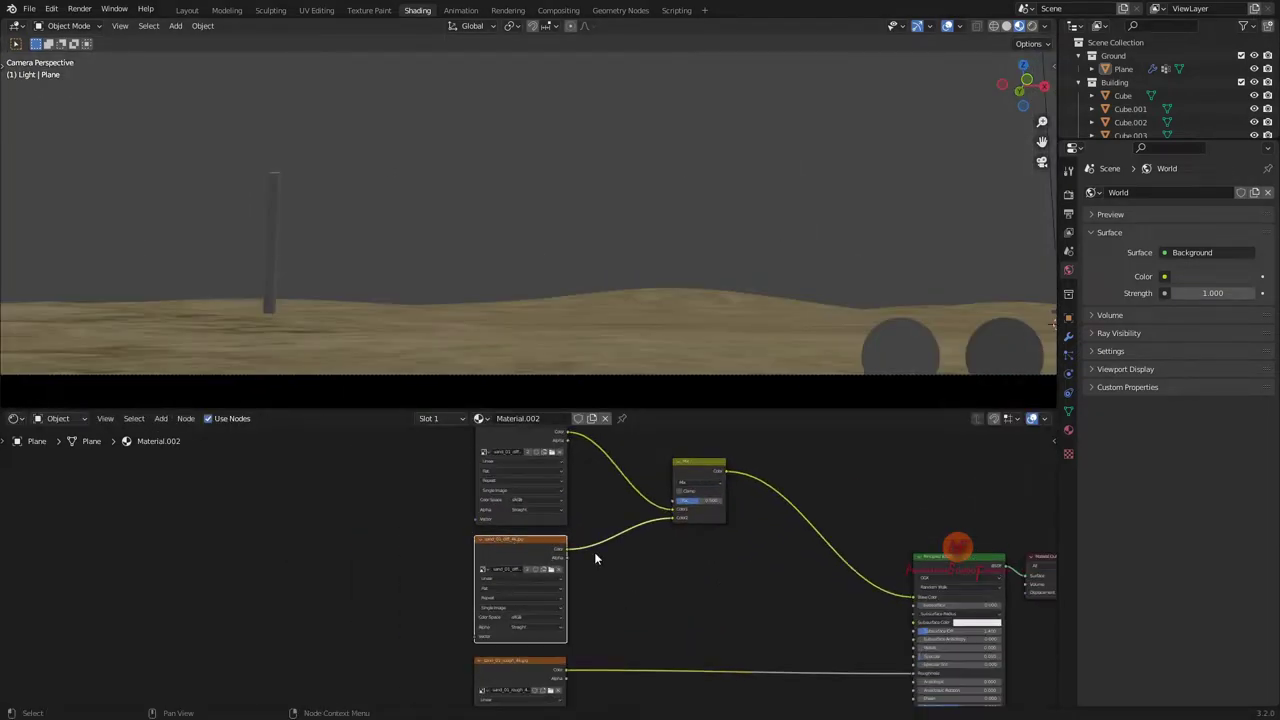
Set the Bright/Contrast node to Bright 0.01 and Contrast 0.8
click(668, 527)
text(0.01)
key(Return)
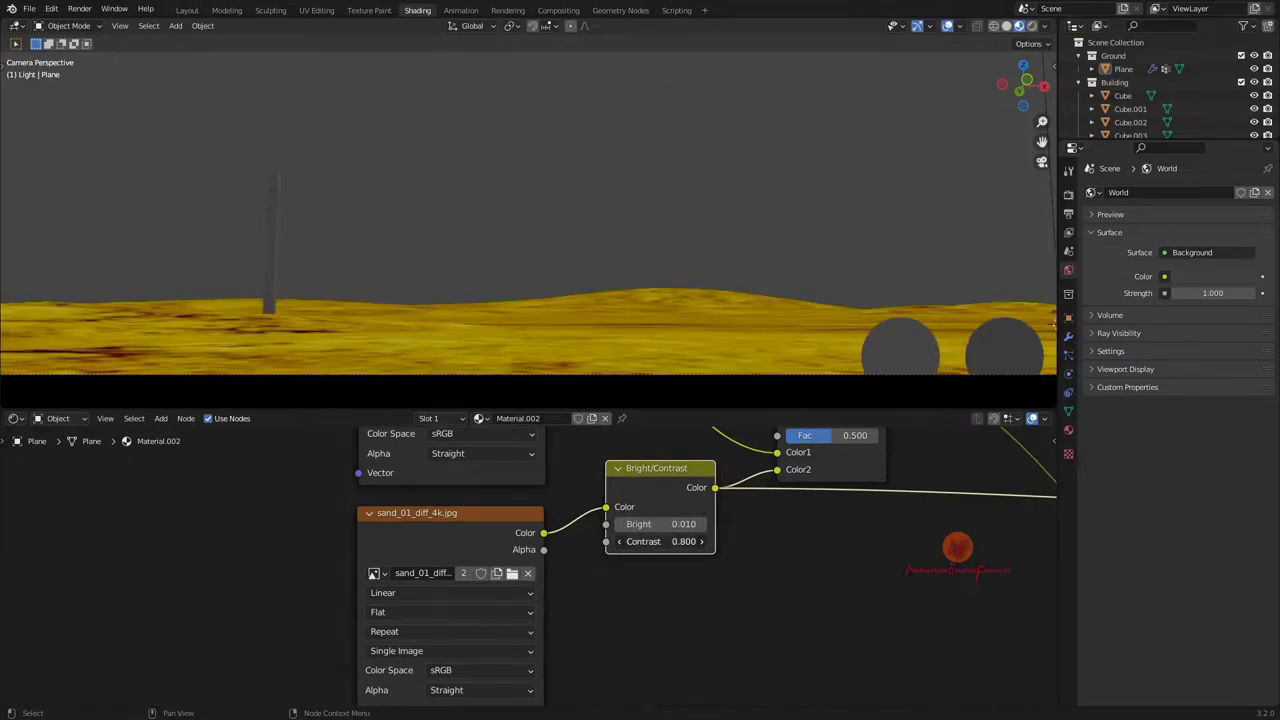
click(660, 541)
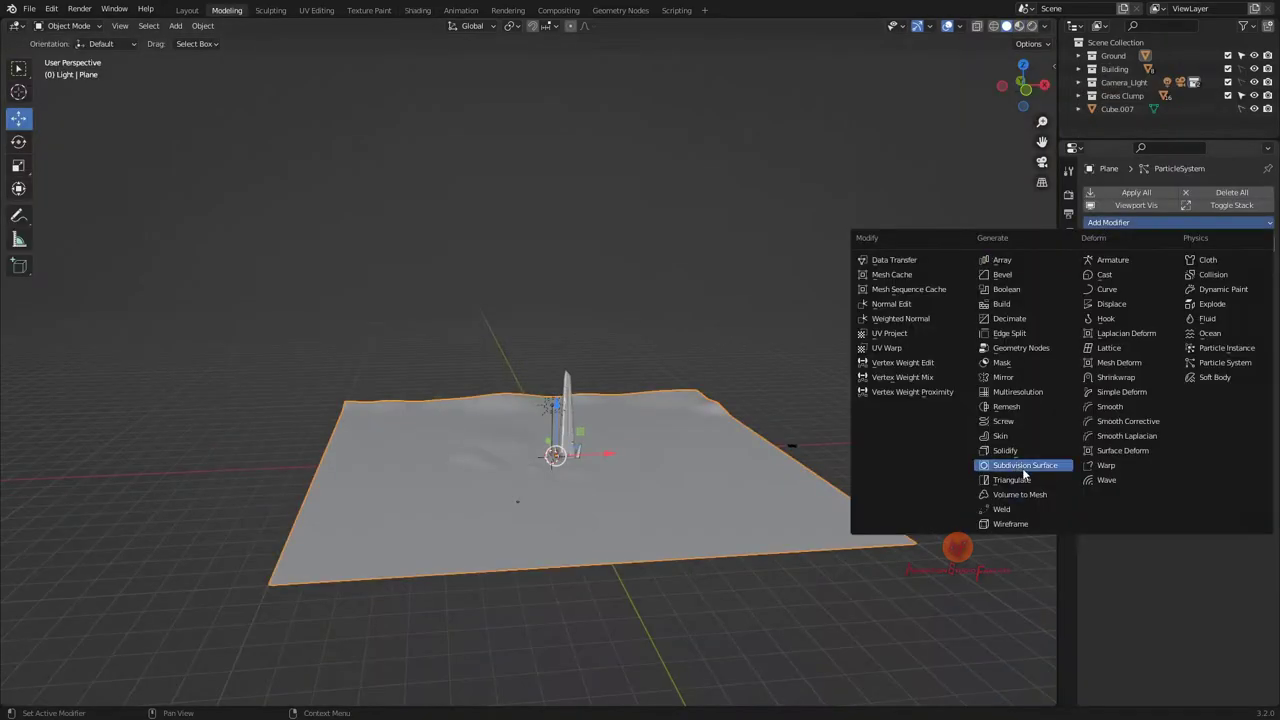
Add a textured Displace modifier to the ground at strength 2.5, midlevel 1.0, and weight paint a Ground group
click(1017, 463)
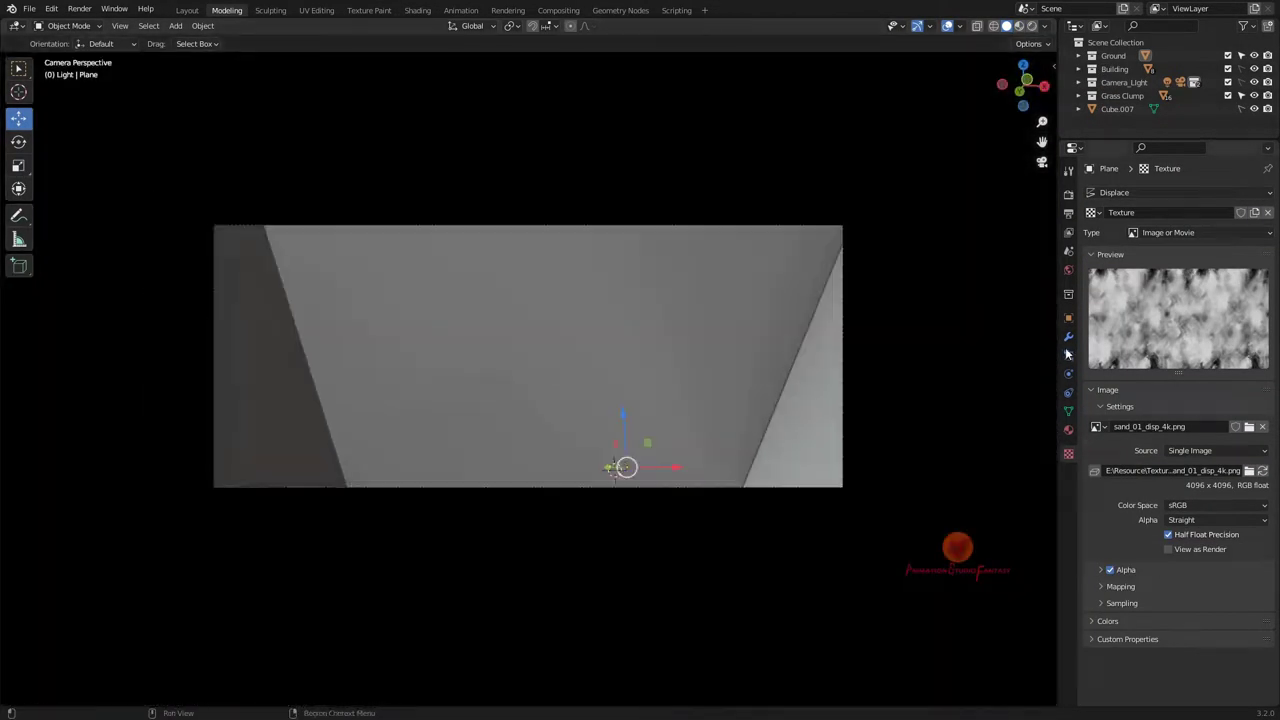
click(1068, 337)
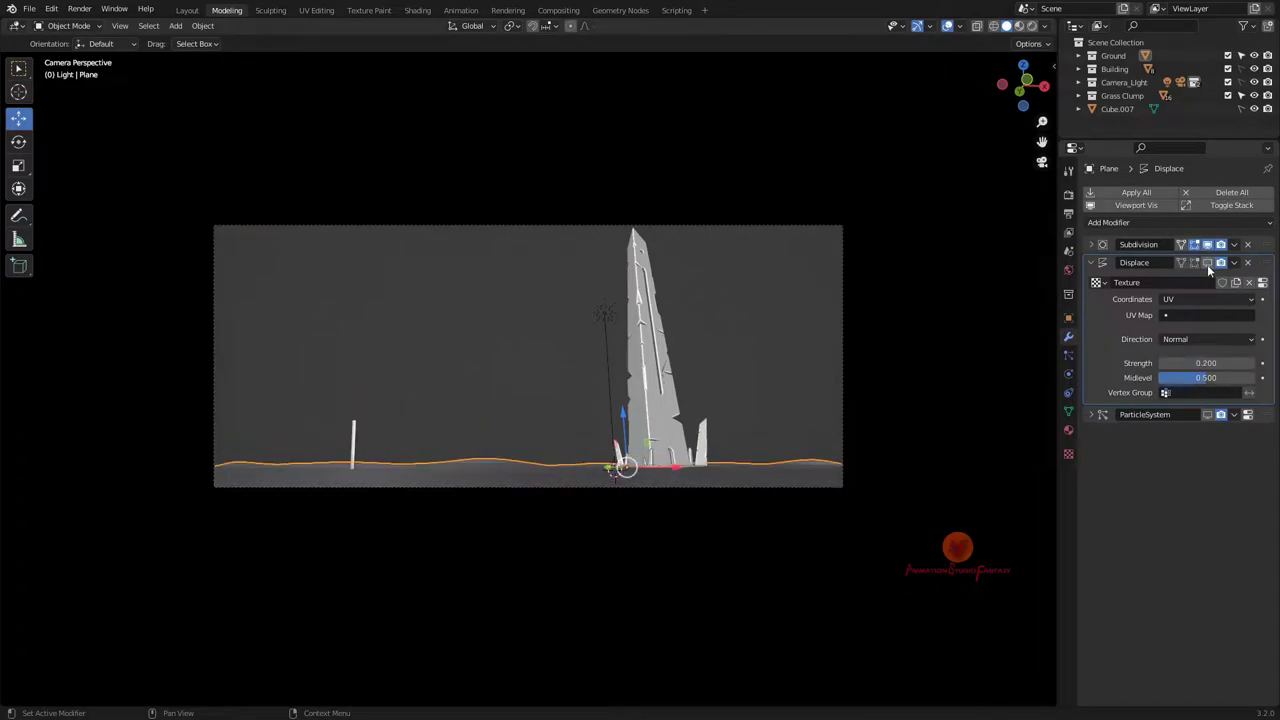
drag(1206, 363, 1206, 388)
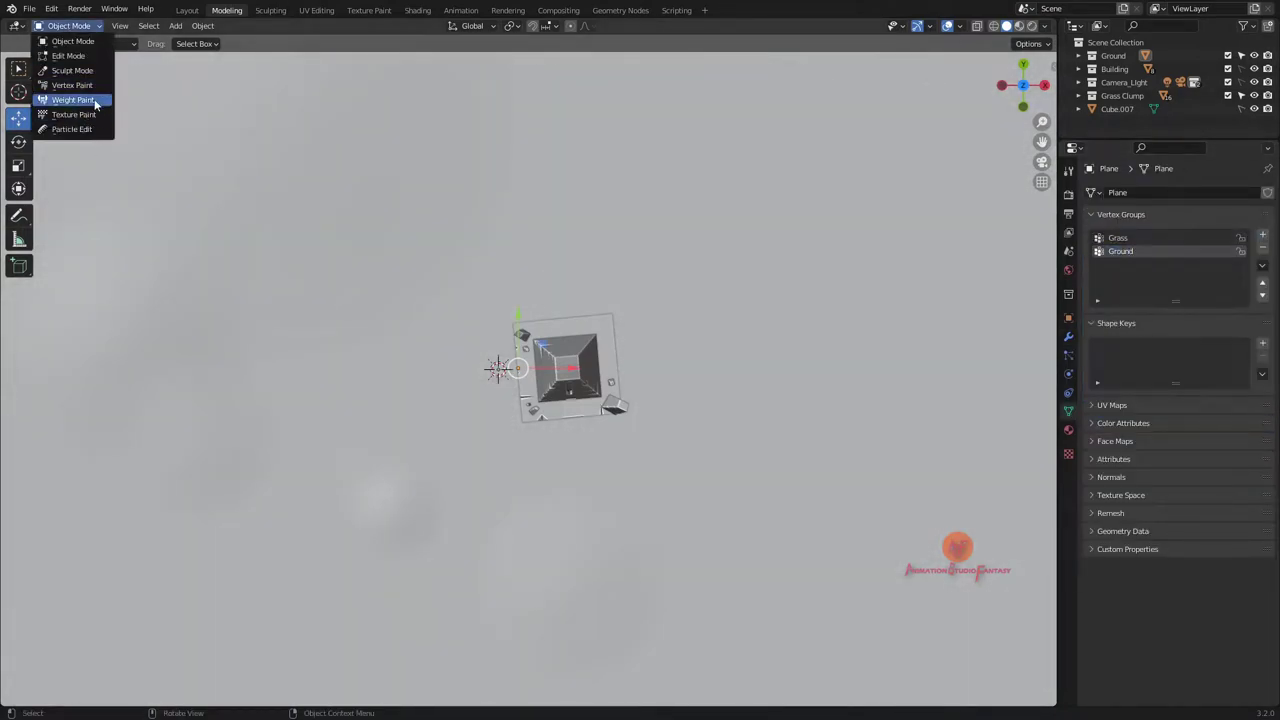
click(72, 100)
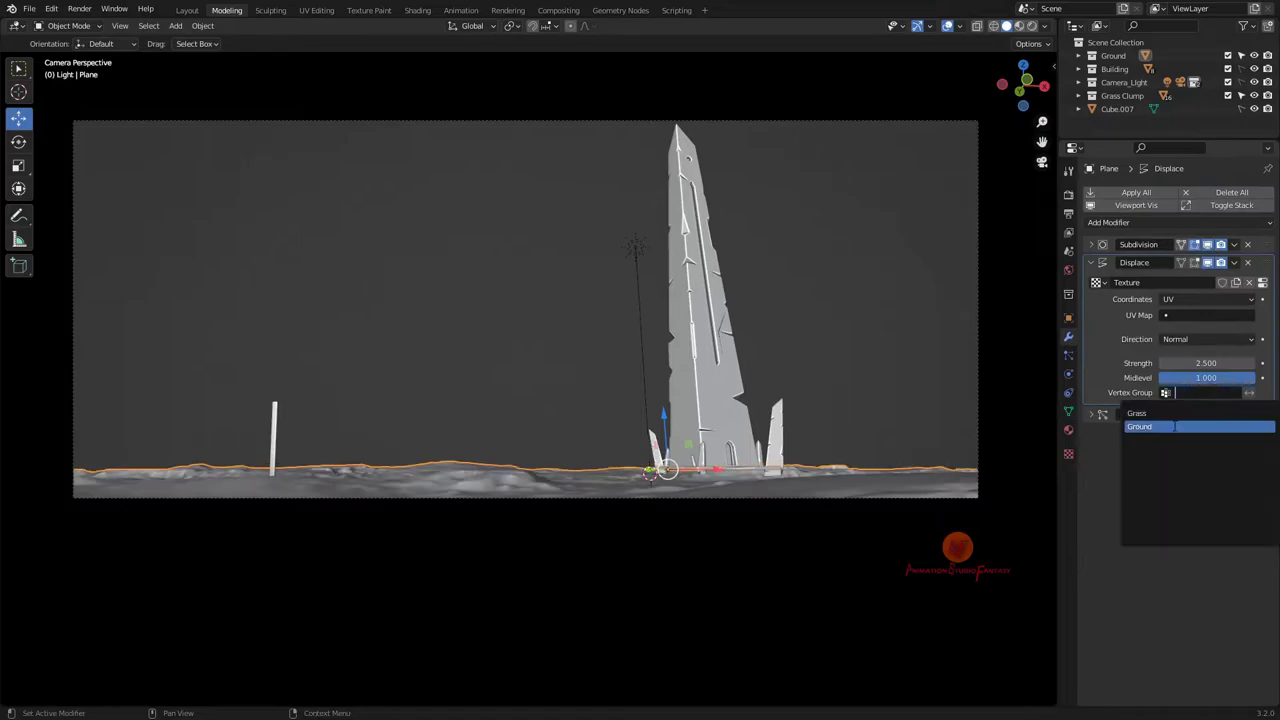
middle_drag(515, 392, 664, 577)
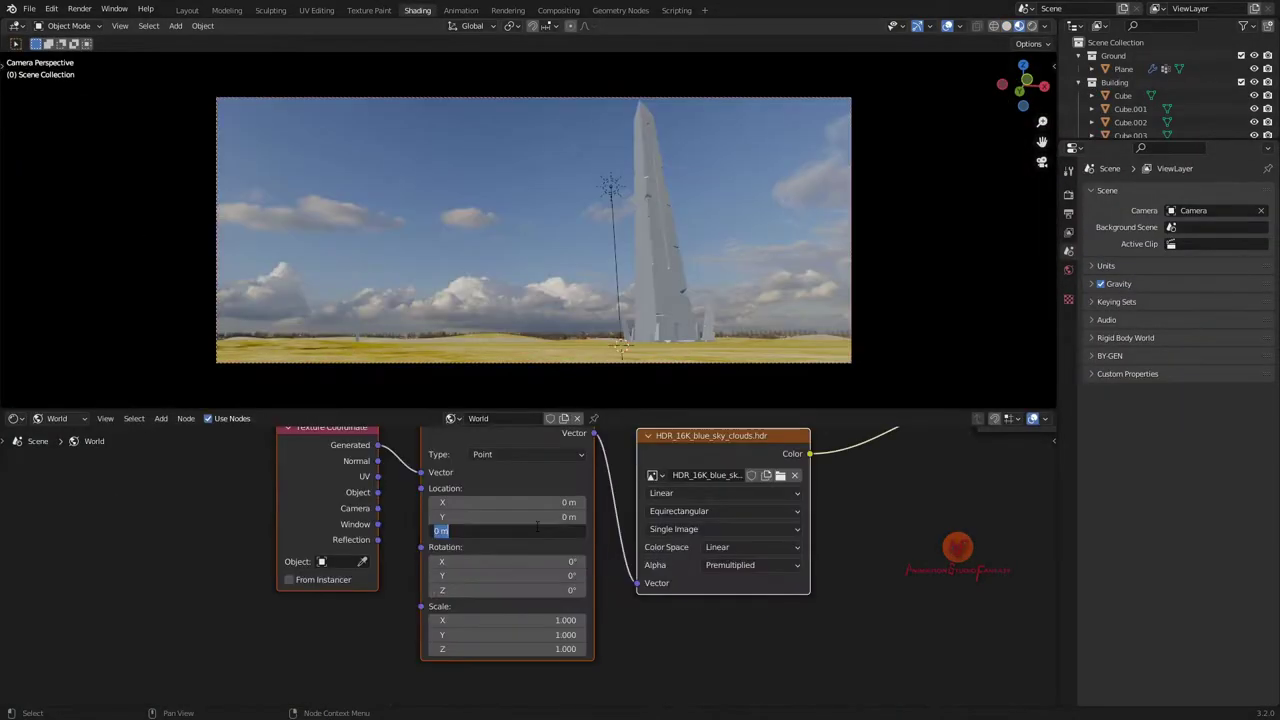
Rotate the sky HDR to -76.4° and select the Sun lamp
drag(508, 590, 540, 590)
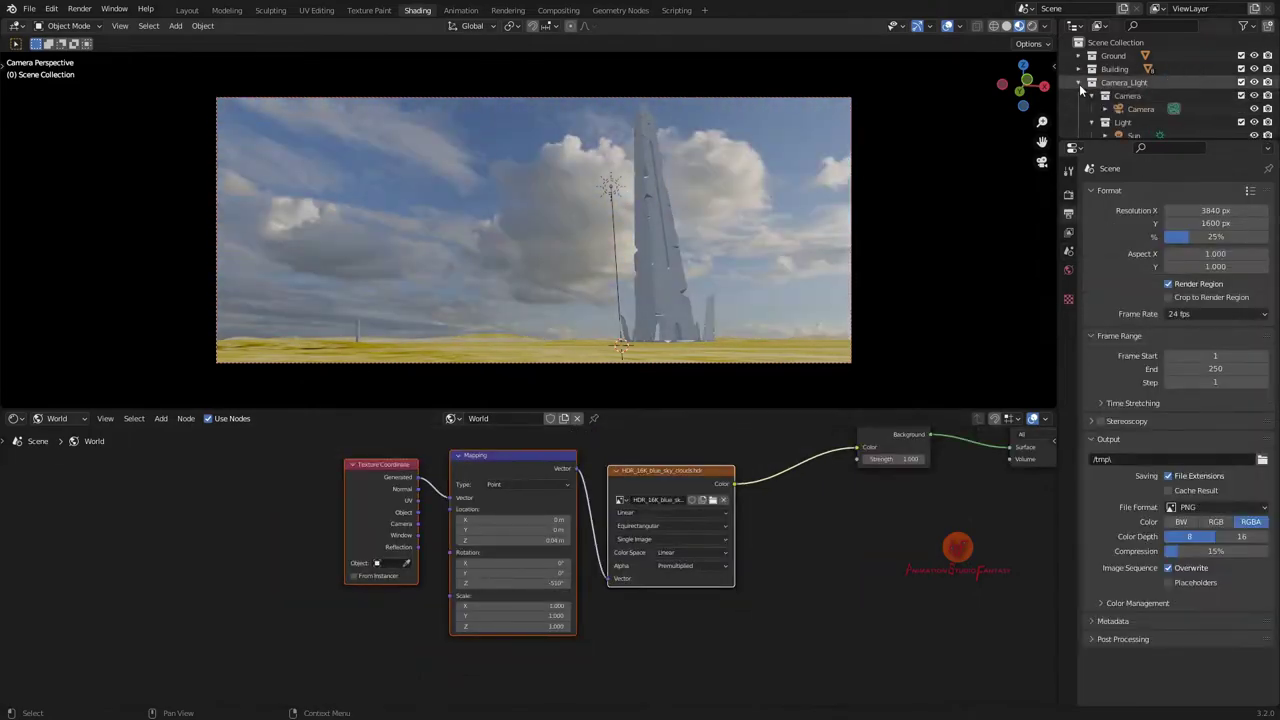
click(1133, 122)
middle_drag(708, 139, 713, 300)
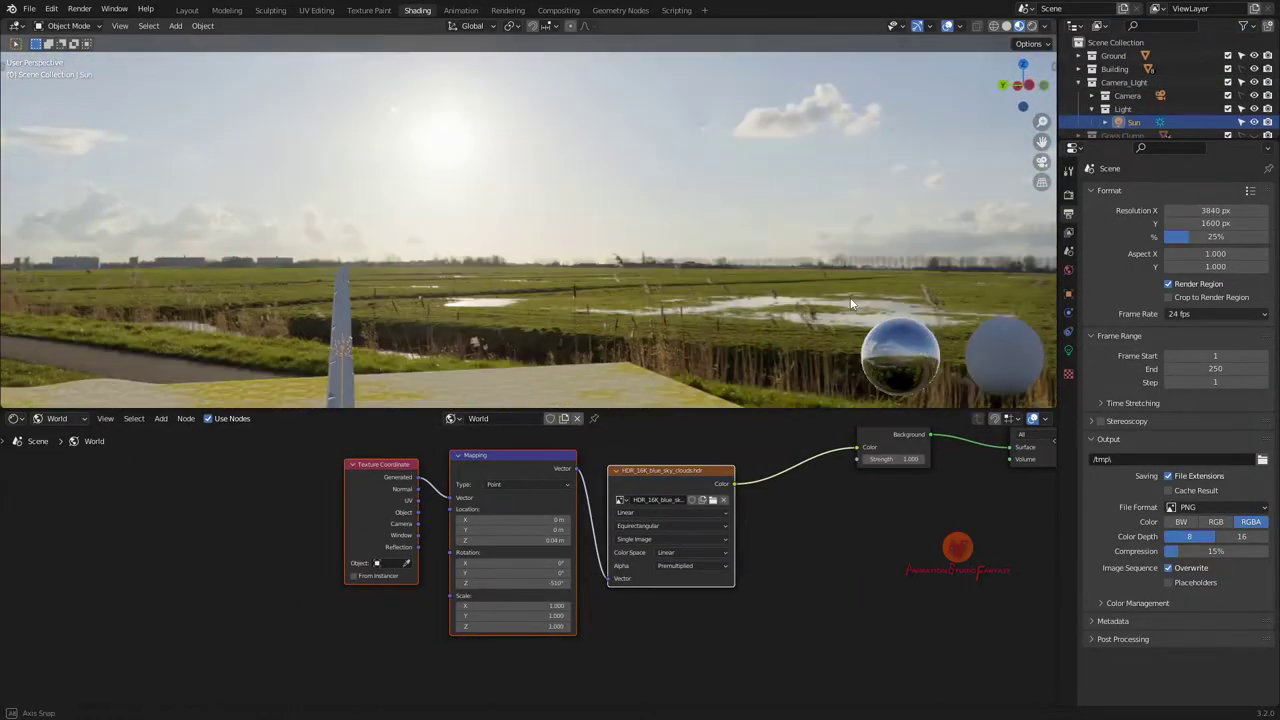
key(KP_0)
key(KP_7)
middle_drag(521, 320, 560, 275)
Rotate the Sun lamp around Z in camera view and switch to the Modeling workspace
key(r)
key(z)
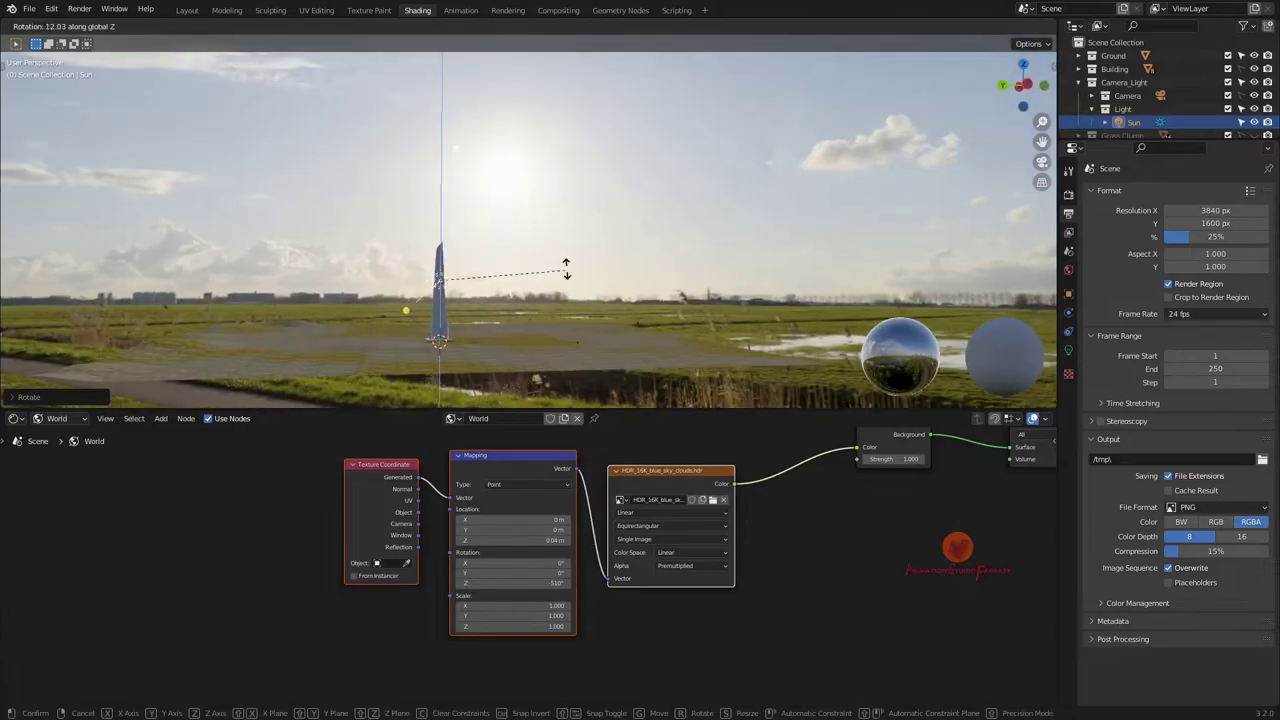
key(KP_0)
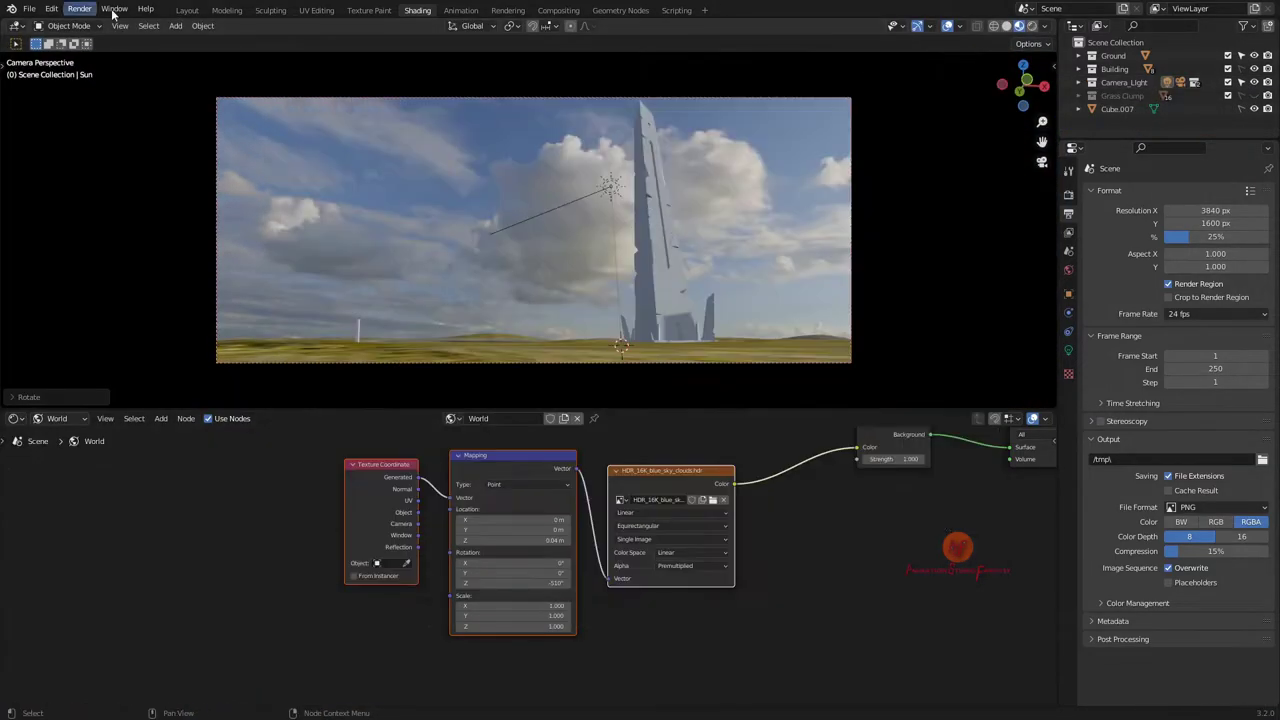
click(227, 10)
Isolate the obelisk in edit mode and inspect its edges
key(KP_Divide)
key(Tab)
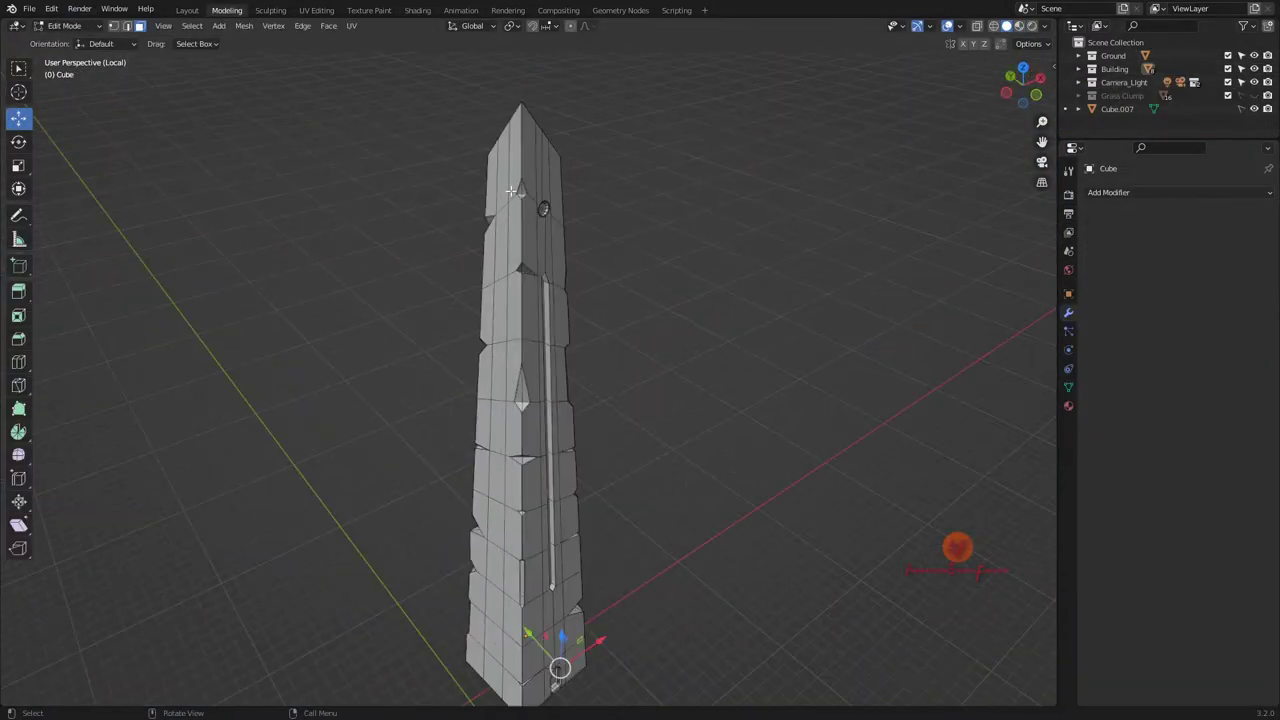
mouse_move(551, 206)
middle_down()
mouse_move(606, 386)
mouse_move(600, 457)
mouse_move(649, 331)
middle_up()
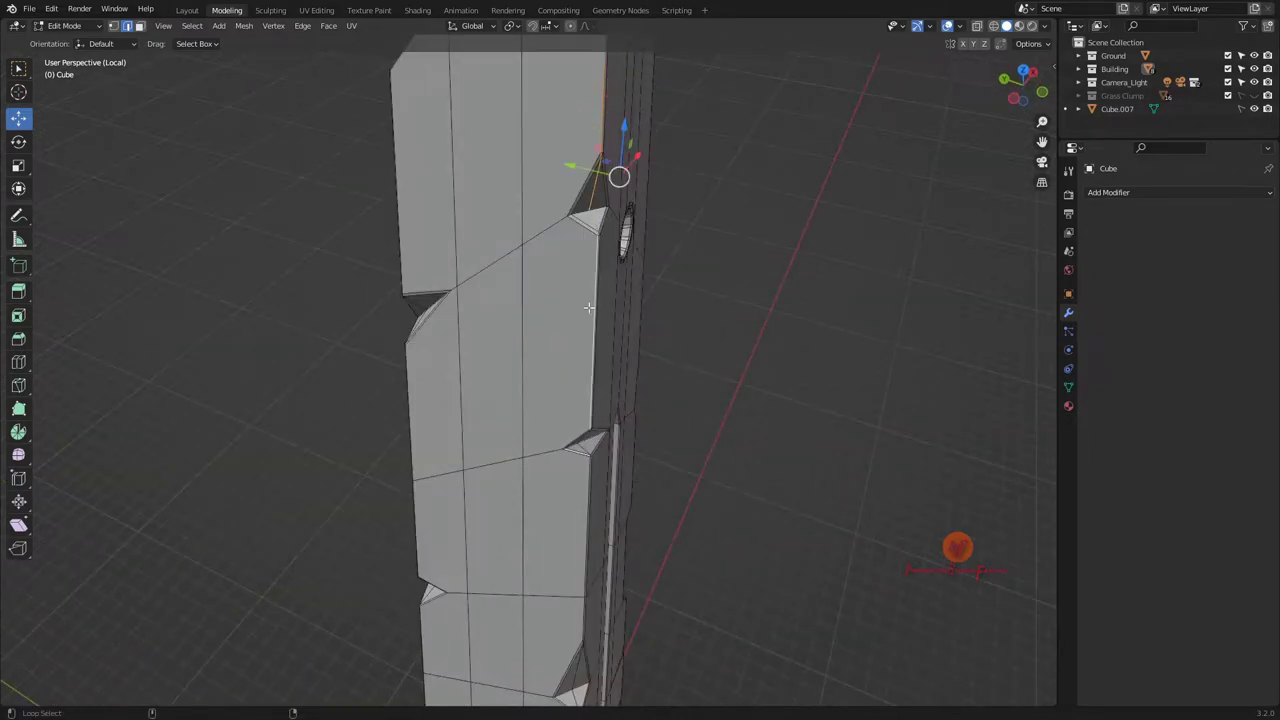
mouse_move(555, 498)
middle_down()
mouse_move(560, 340)
mouse_move(491, 401)
mouse_move(489, 217)
mouse_move(500, 374)
mouse_move(579, 227)
middle_up()
right_click(560, 340)
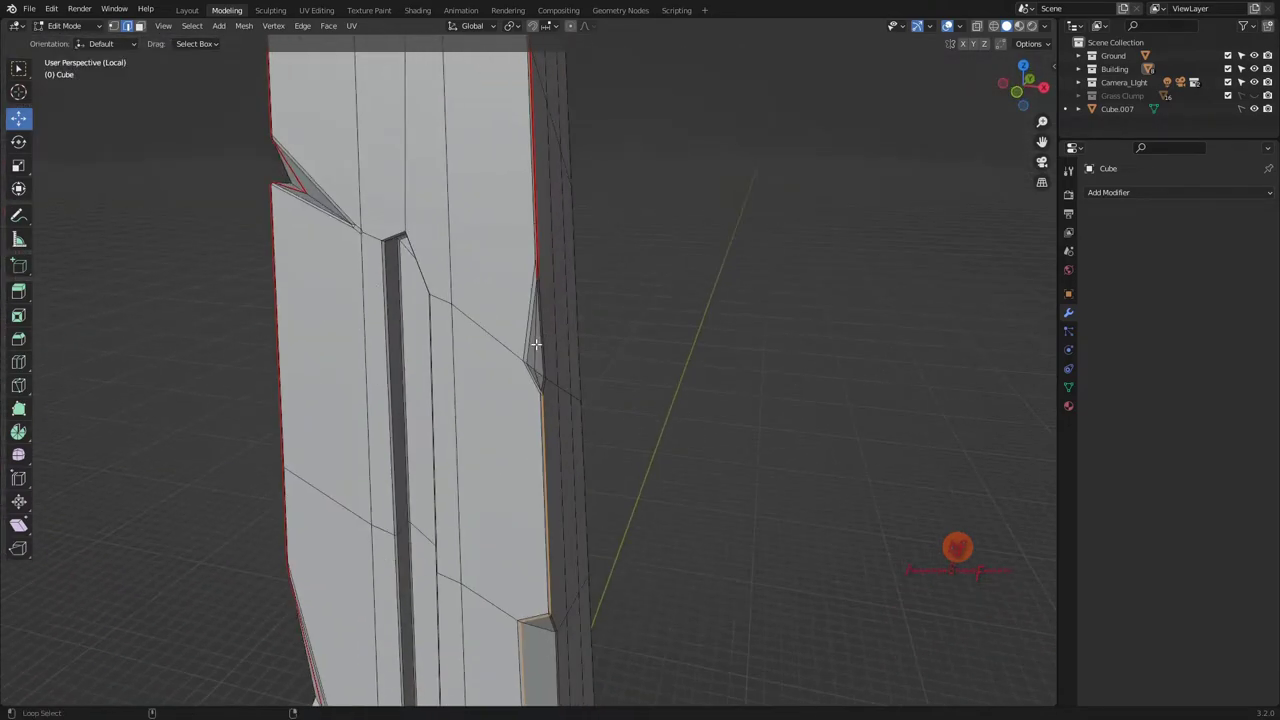
mouse_move(527, 511)
middle_down()
mouse_move(563, 334)
mouse_move(677, 289)
middle_up()
Mark the edge loops around the tower's notch and window as UV seams
scroll(563, 334, up, 3)
scroll(517, 366, down, 5)
scroll(655, 206, up, 5)
scroll(660, 250, down, 5)
scroll(420, 211, up, 5)
mouse_move(420, 211)
middle_down()
mouse_move(302, 383)
mouse_move(581, 282)
mouse_move(594, 256)
mouse_move(607, 405)
mouse_move(771, 79)
middle_up()
scroll(594, 256, down, 10)
scroll(600, 350, up, 8)
scroll(610, 400, up, 5)
scroll(607, 405, down, 8)
scroll(771, 79, up, 4)
click(739, 183)
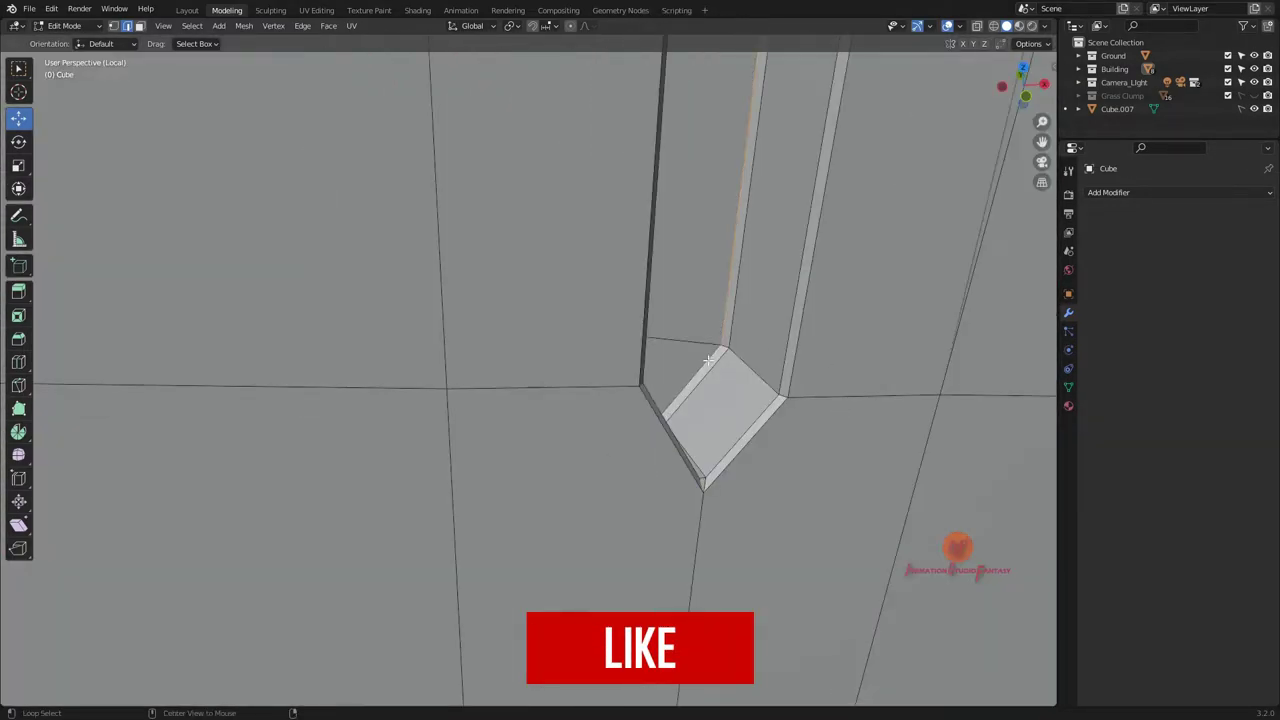
middle_drag(739, 183, 468, 404)
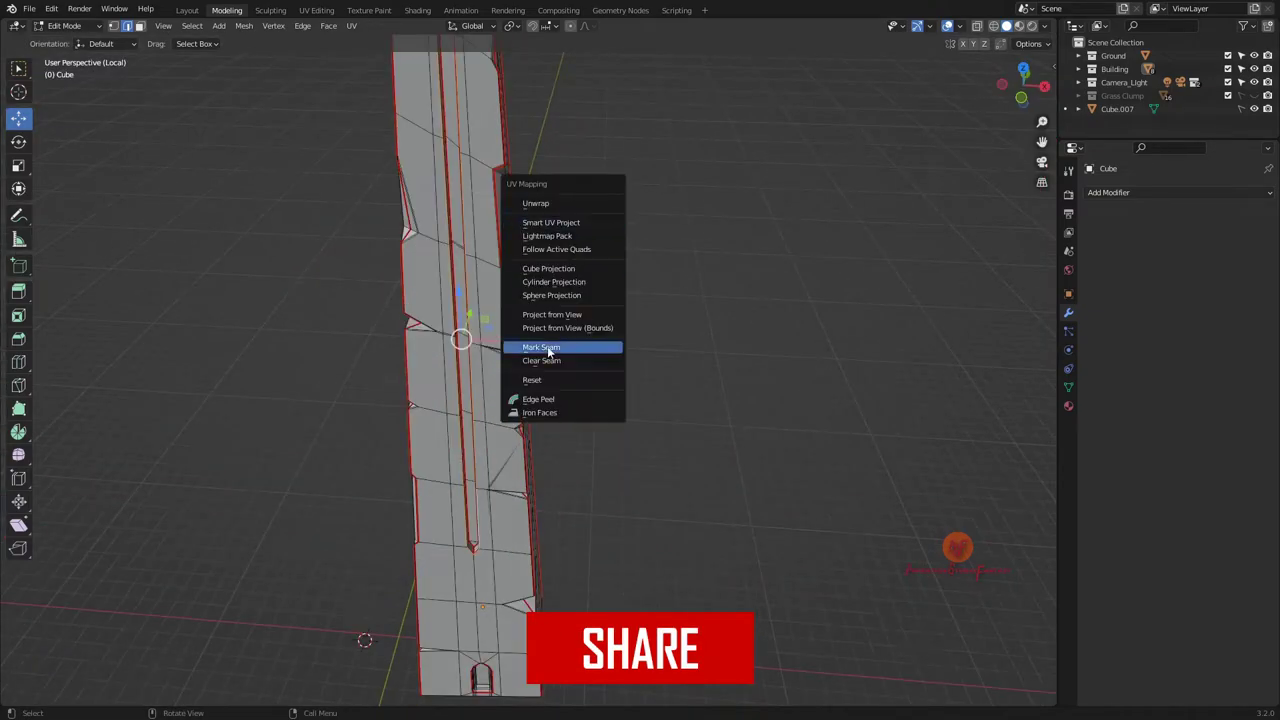
scroll(540, 428, down, 10)
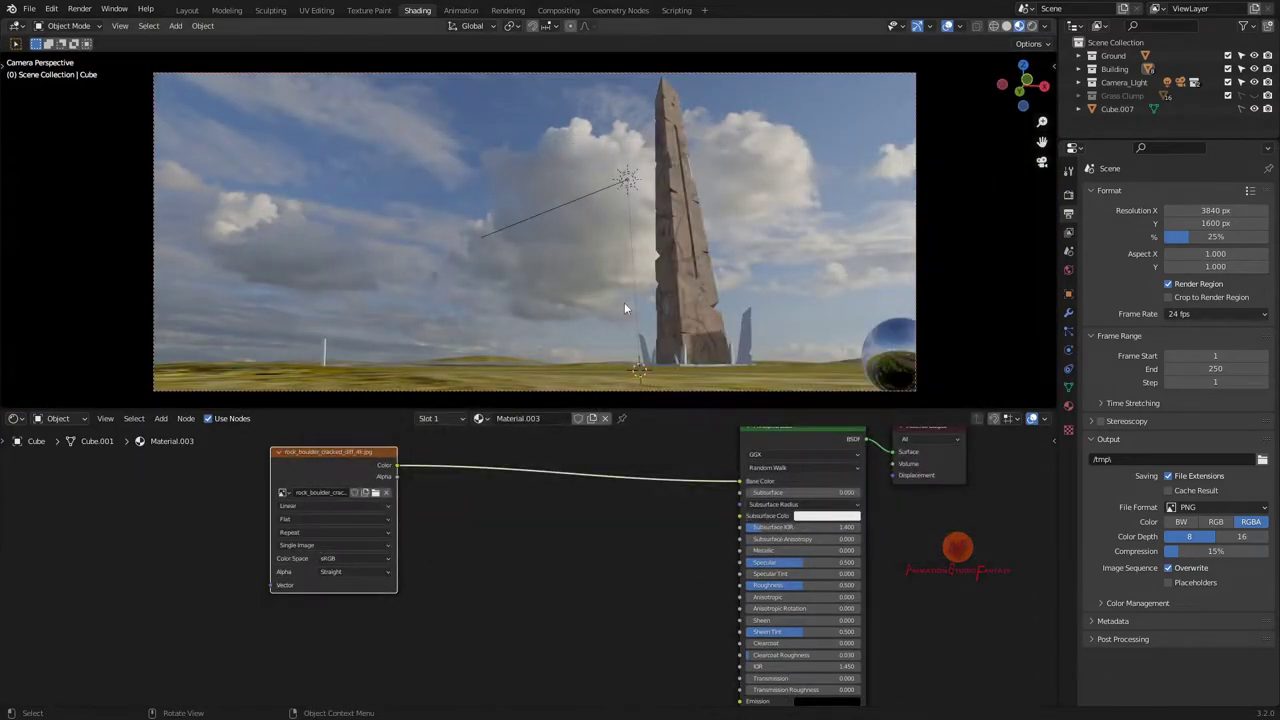
Duplicate the cracked-rock image texture node for the extra maps and select the base plate
mouse_move(624, 302)
middle_down()
mouse_move(864, 282)
mouse_move(524, 210)
middle_up()
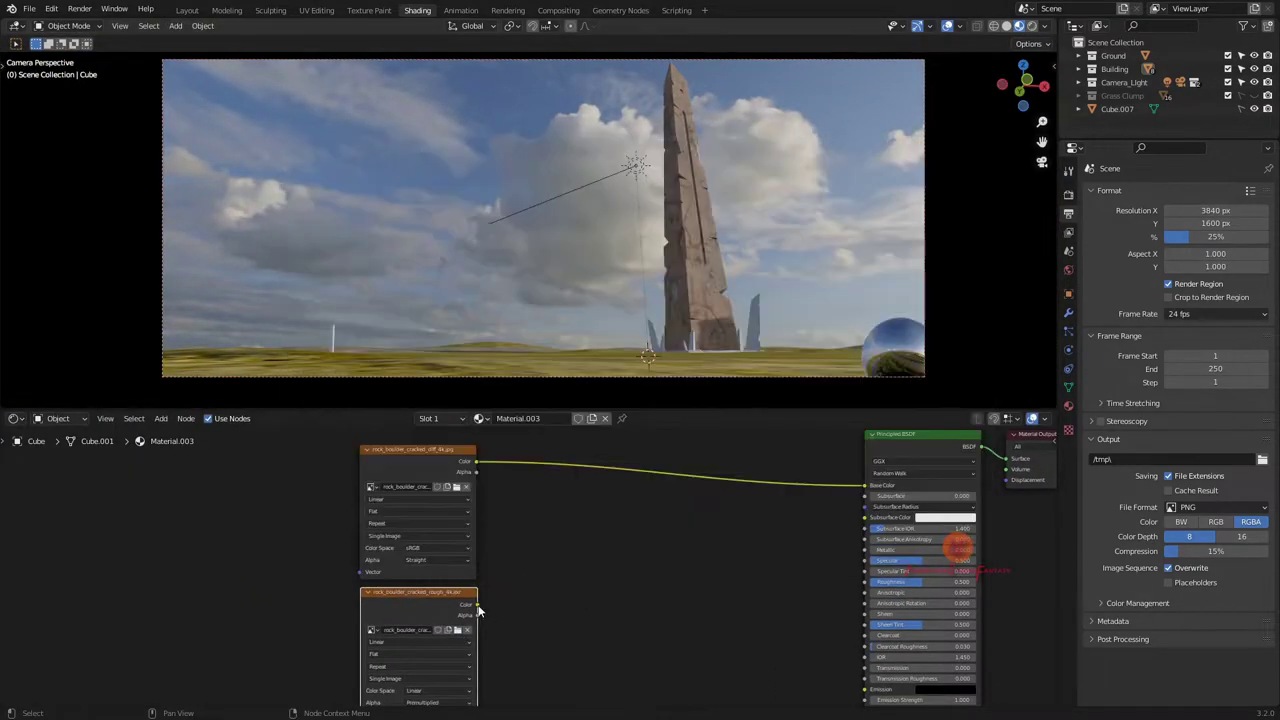
middle_drag(417, 646, 434, 511)
key(shift+d)
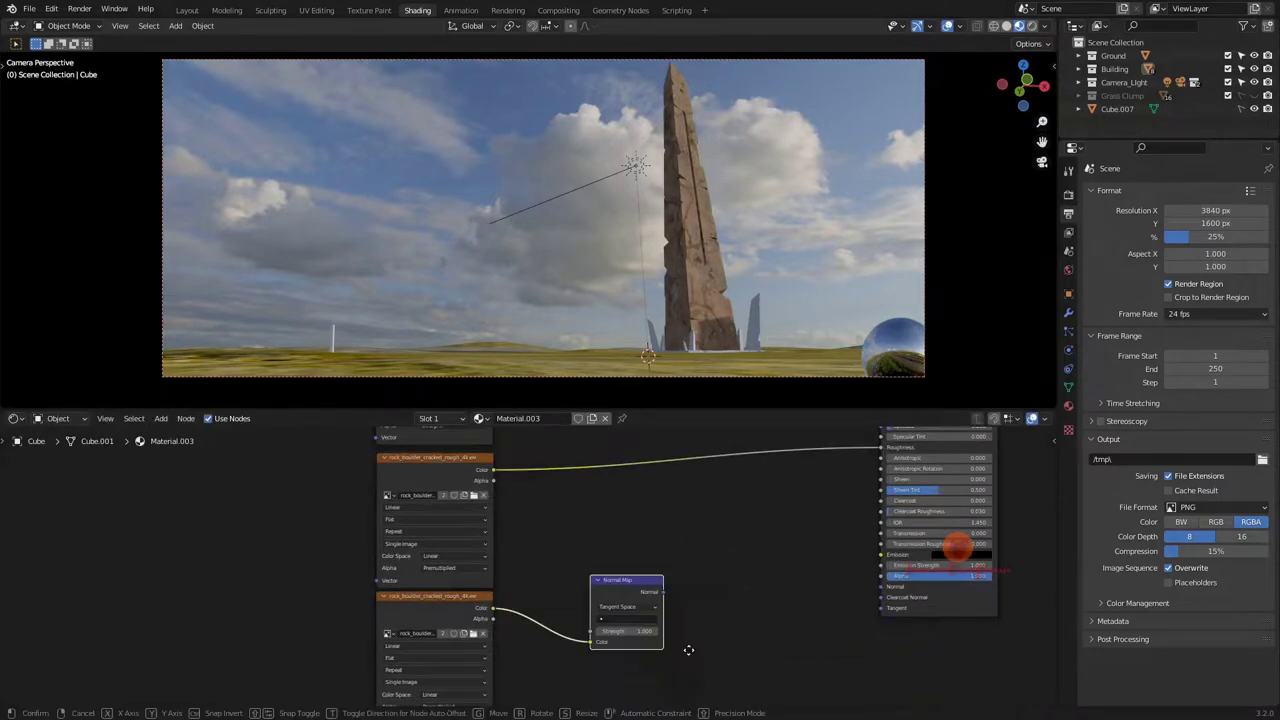
click(688, 650)
scroll(671, 563, up, 3)
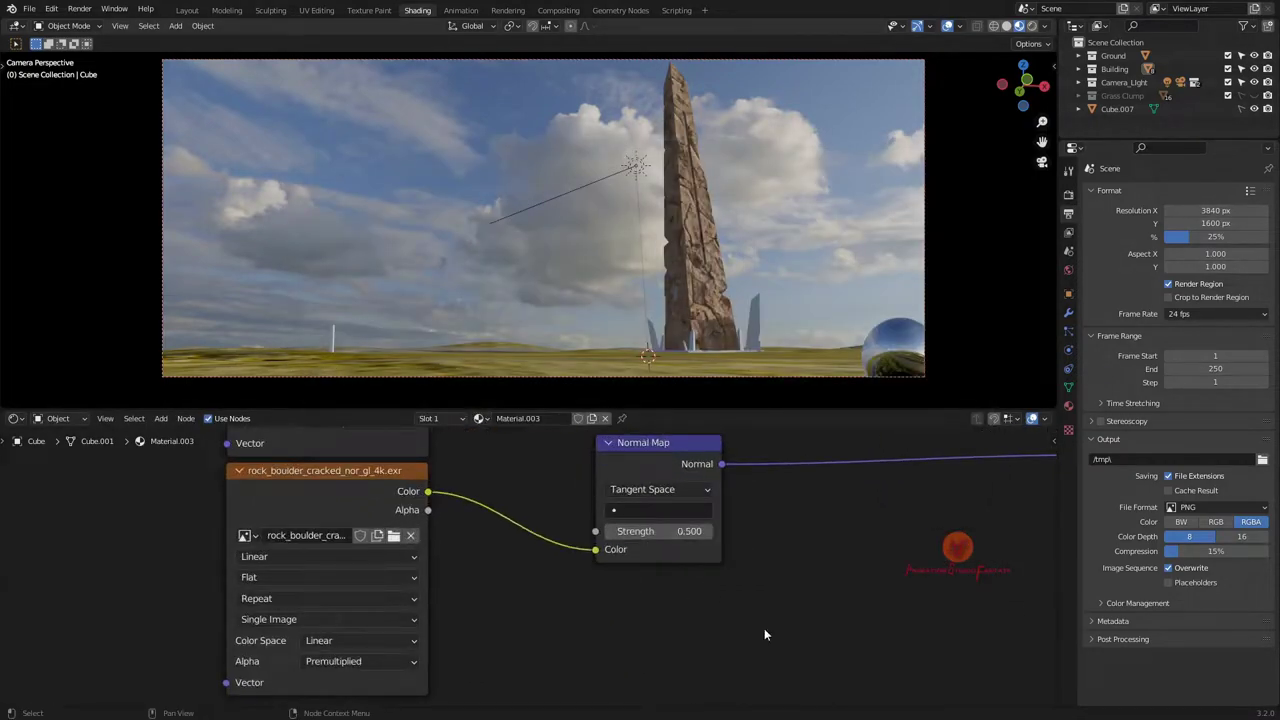
scroll(667, 200, up, 5)
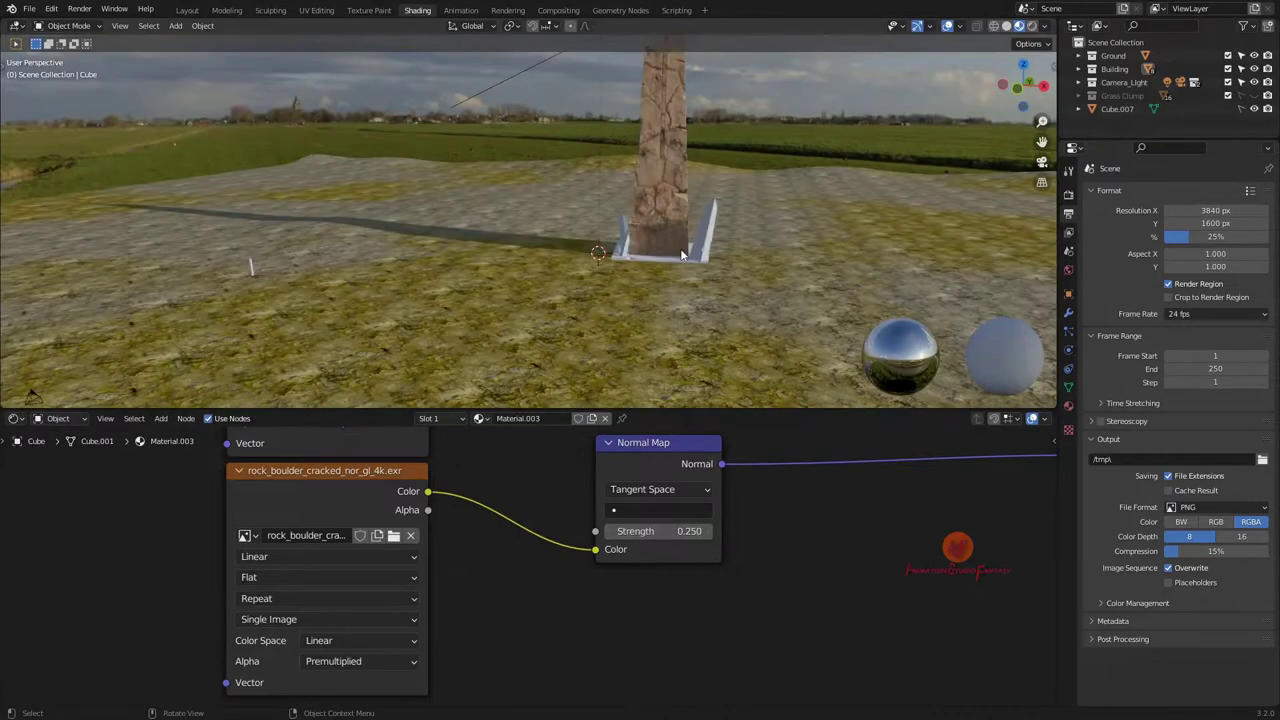
click(685, 208)
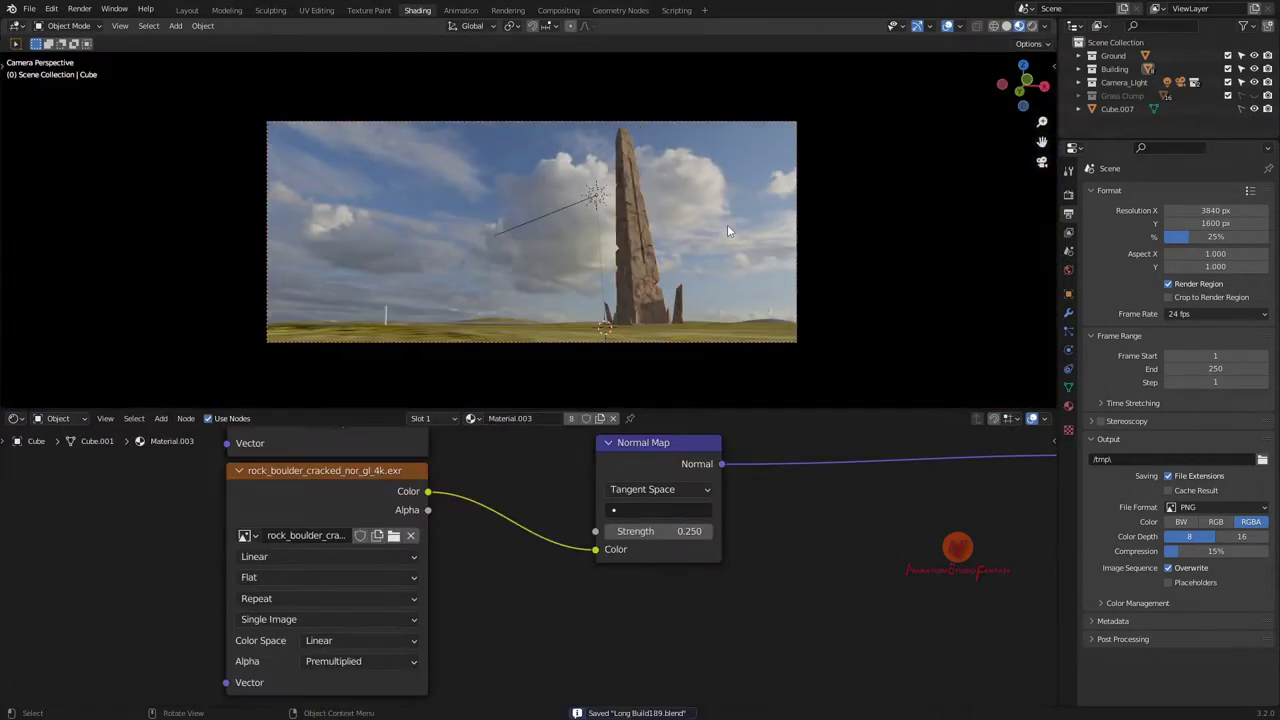
scroll(736, 268, up, 2)
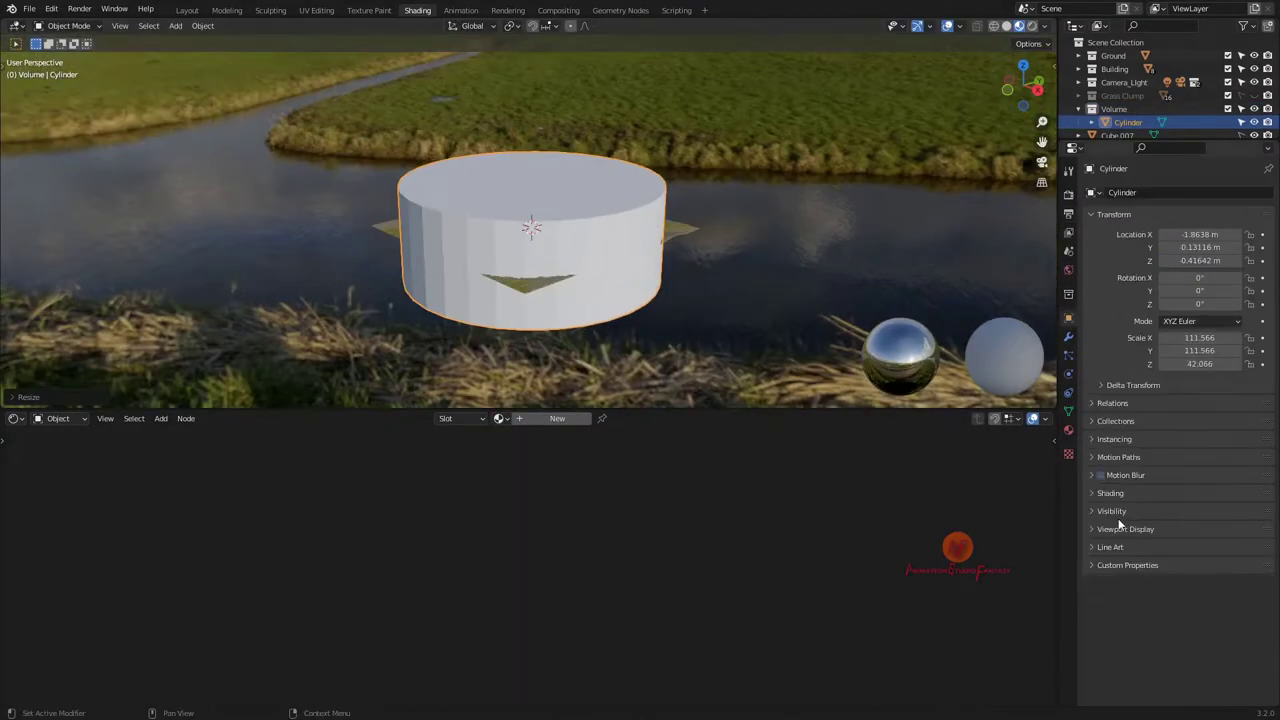
Display the cylinder as wire, add a Principled Volume shader, and set Location Z to 0.1 m
click(1120, 528)
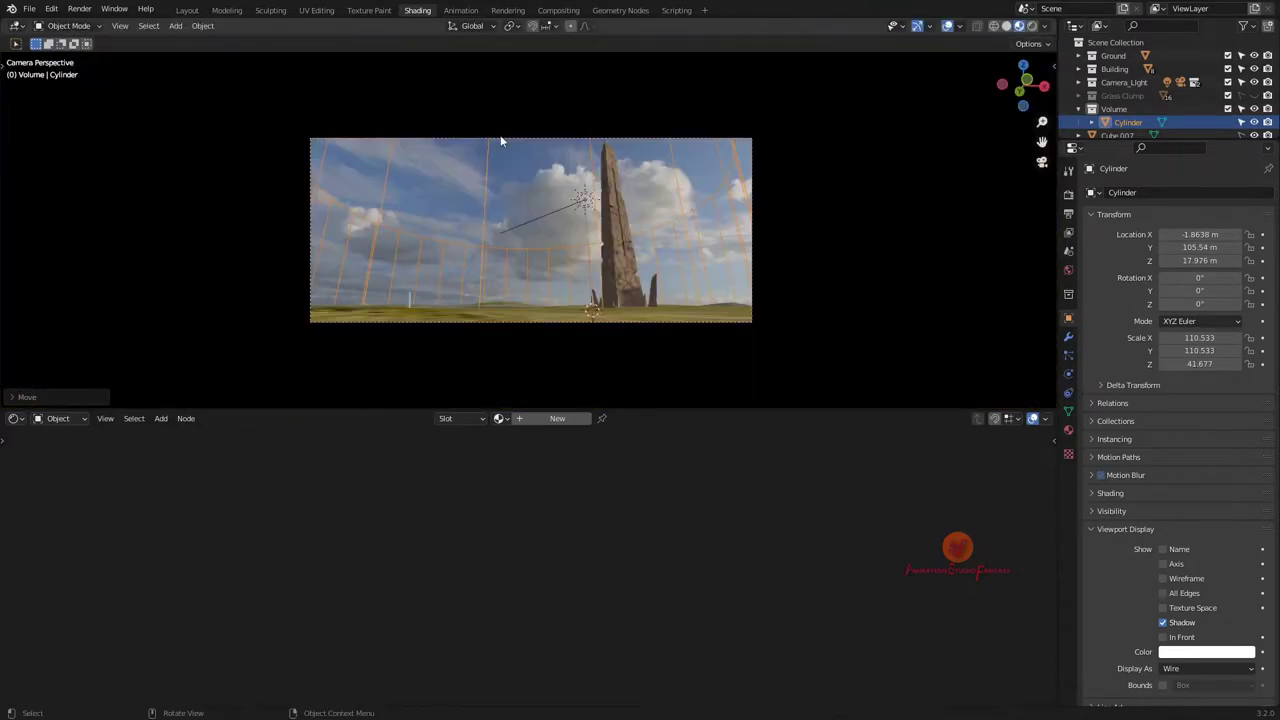
scroll(493, 230, up, 1)
key(Home)
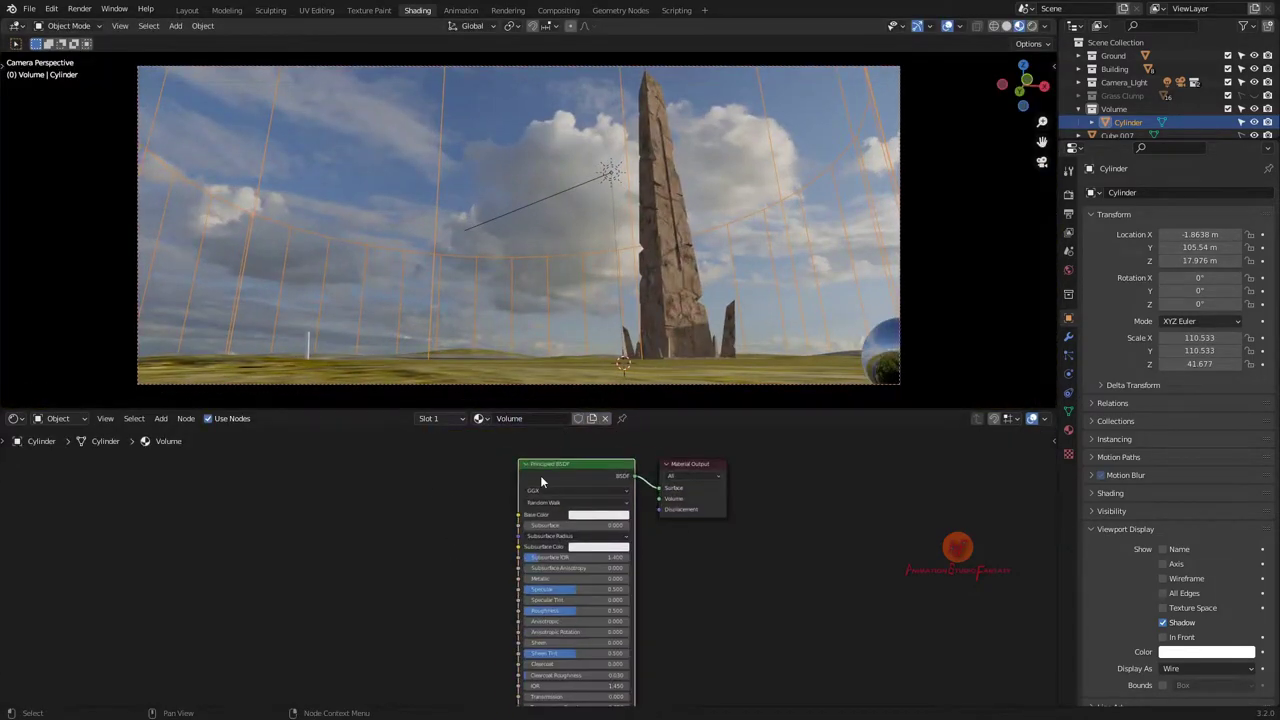
click(399, 521)
key(Home)
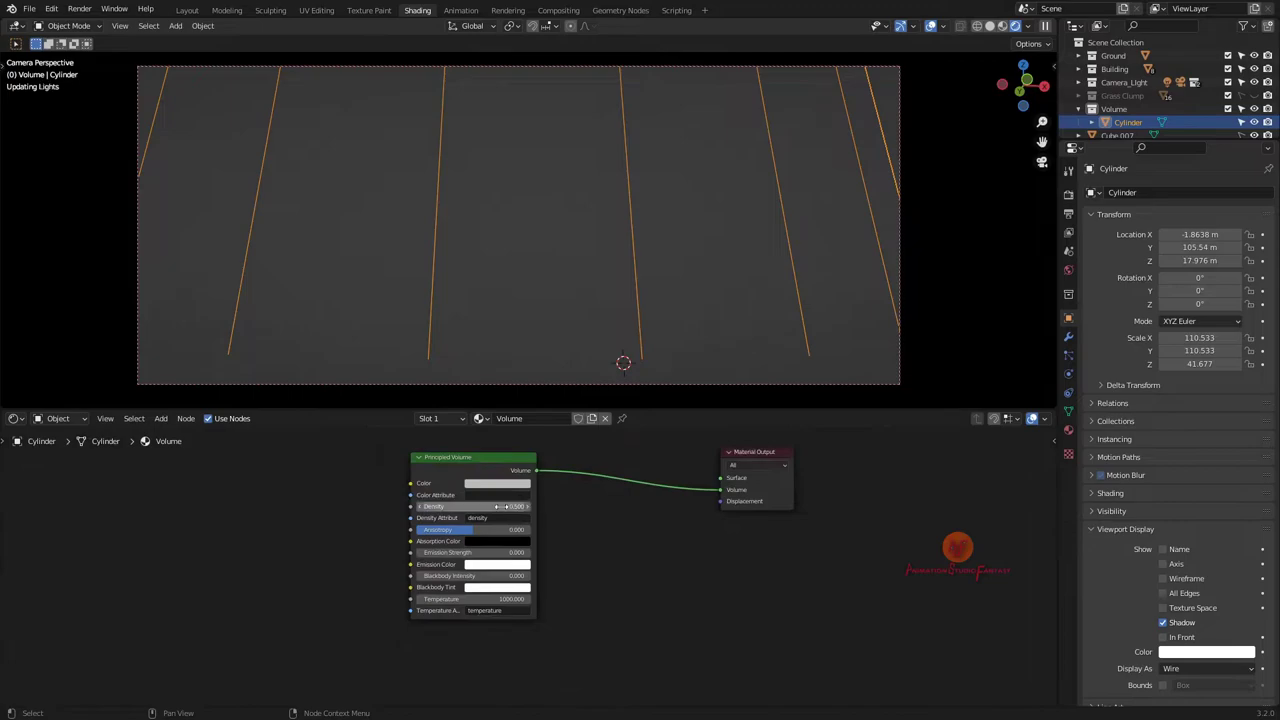
middle_drag(690, 260, 730, 237)
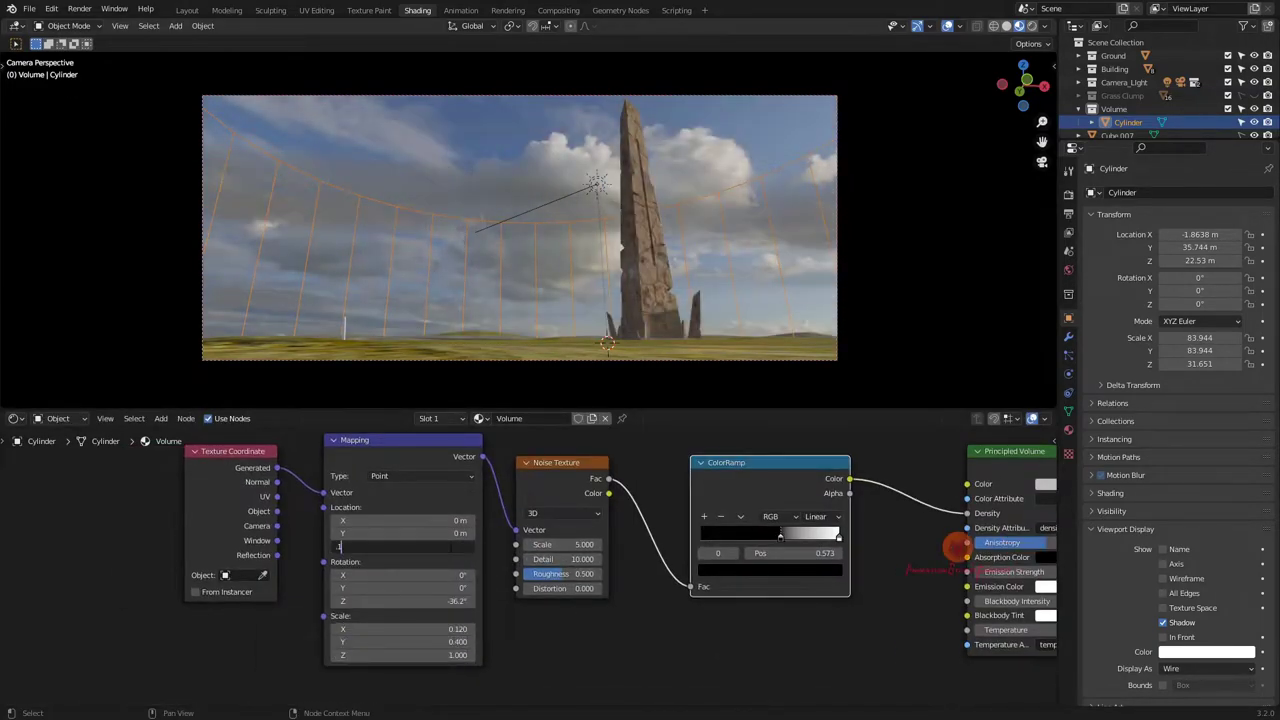
key(Return)
scroll(728, 495, up, 1)
Move the black ColorRamp stop to 0.555 and set mapping Scale Y to 0.4
click(712, 534)
middle_drag(712, 541, 822, 537)
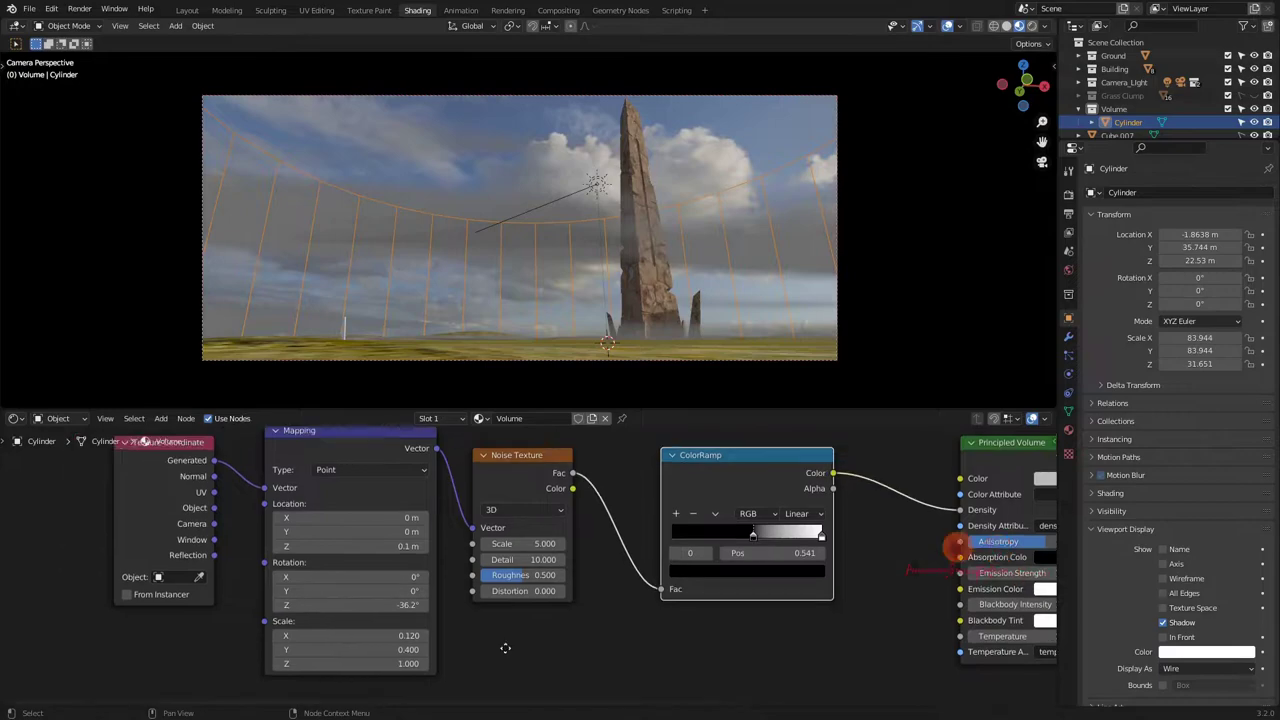
drag(821, 523, 823, 523)
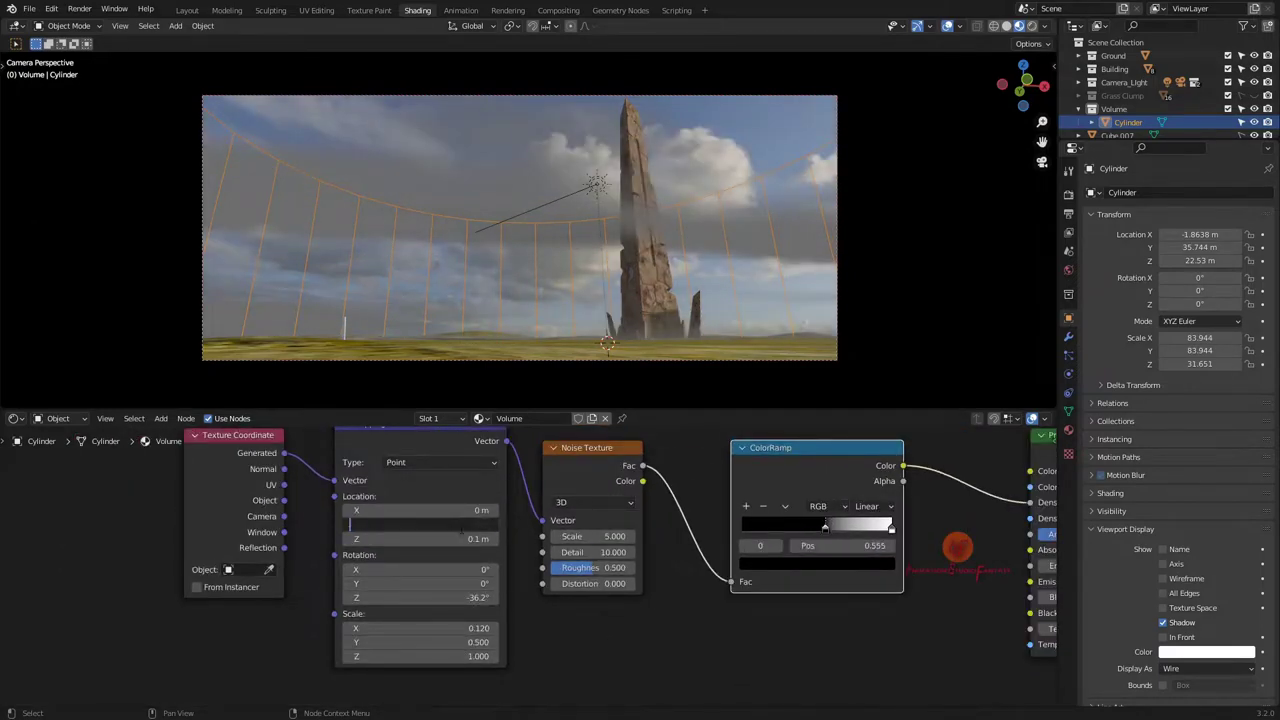
double_click(420, 642)
text(0.4)
key(Return)
Shift the ColorRamp stops to about 0.582 and 0.982 while checking the camera view
middle_drag(587, 600, 555, 580)
scroll(557, 587, up, 1)
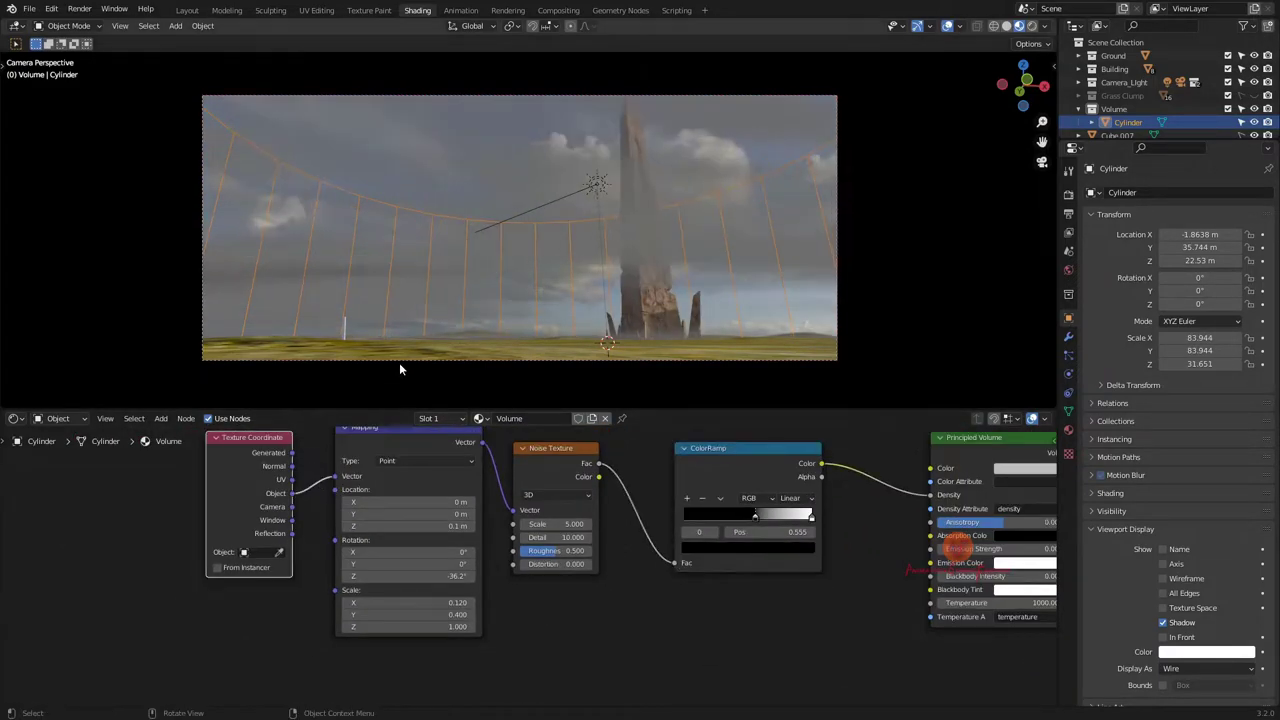
drag(772, 524, 782, 524)
middle_drag(782, 528, 895, 549)
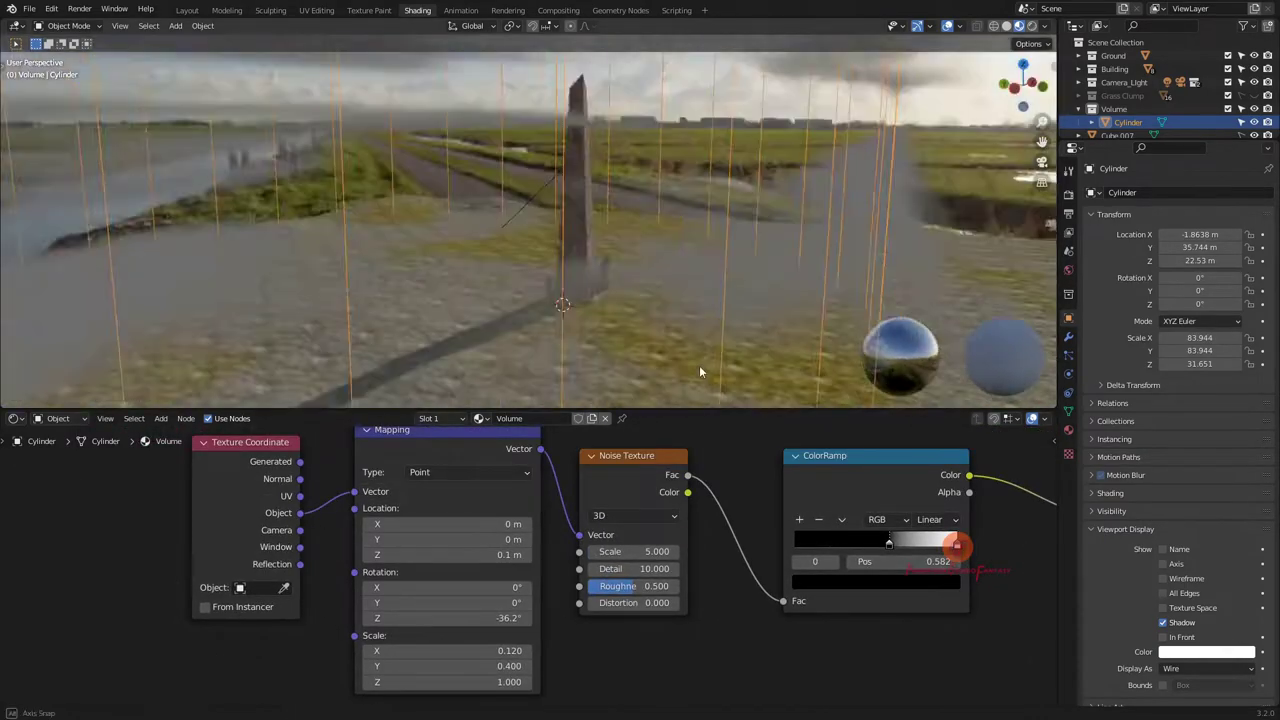
middle_drag(699, 365, 413, 265)
key(KP_0)
middle_drag(882, 536, 852, 516)
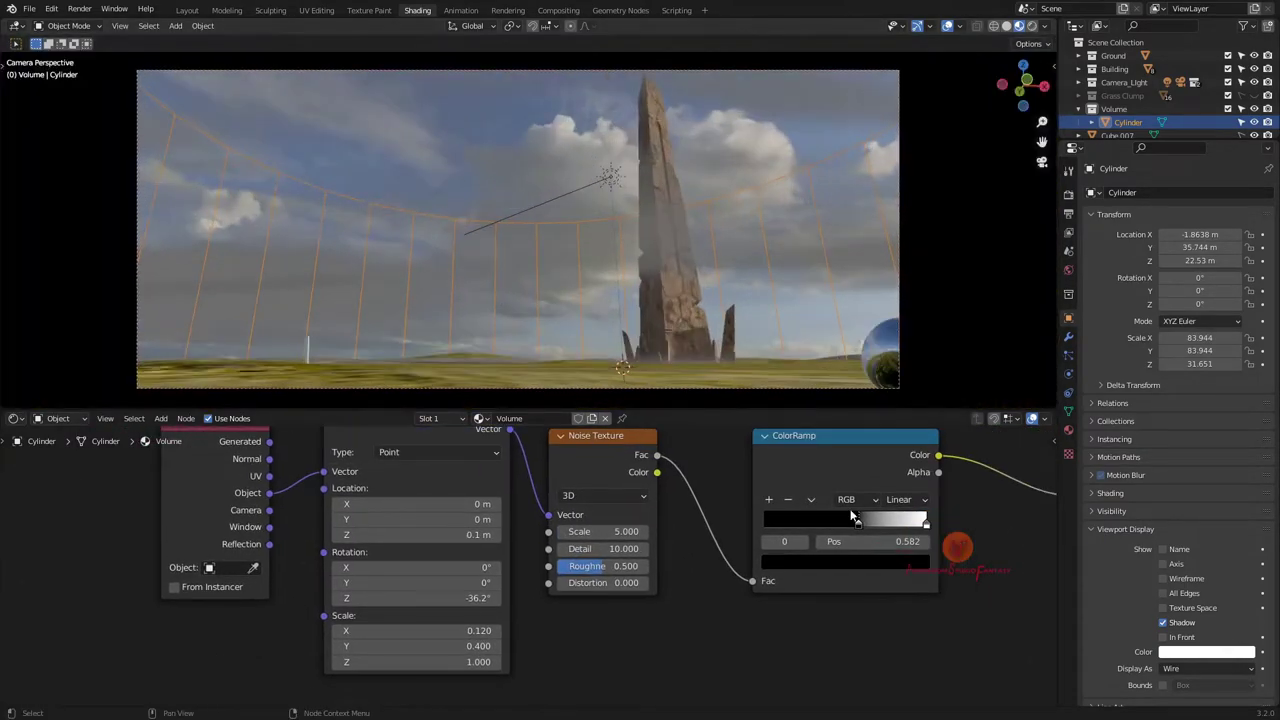
drag(908, 527, 923, 527)
middle_drag(923, 527, 981, 507)
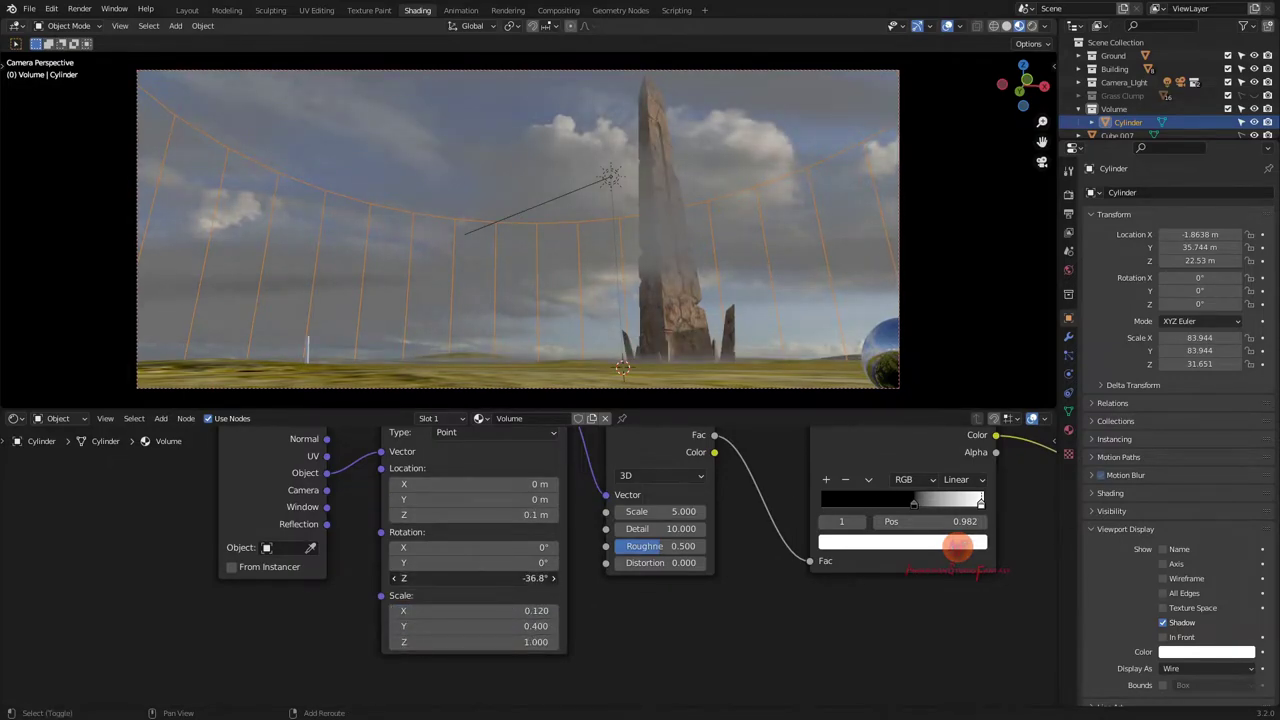
Rotate the noise mapping to about -42° on Z, widen X, and set Scale Z to 1.010
drag(470, 578, 420, 578)
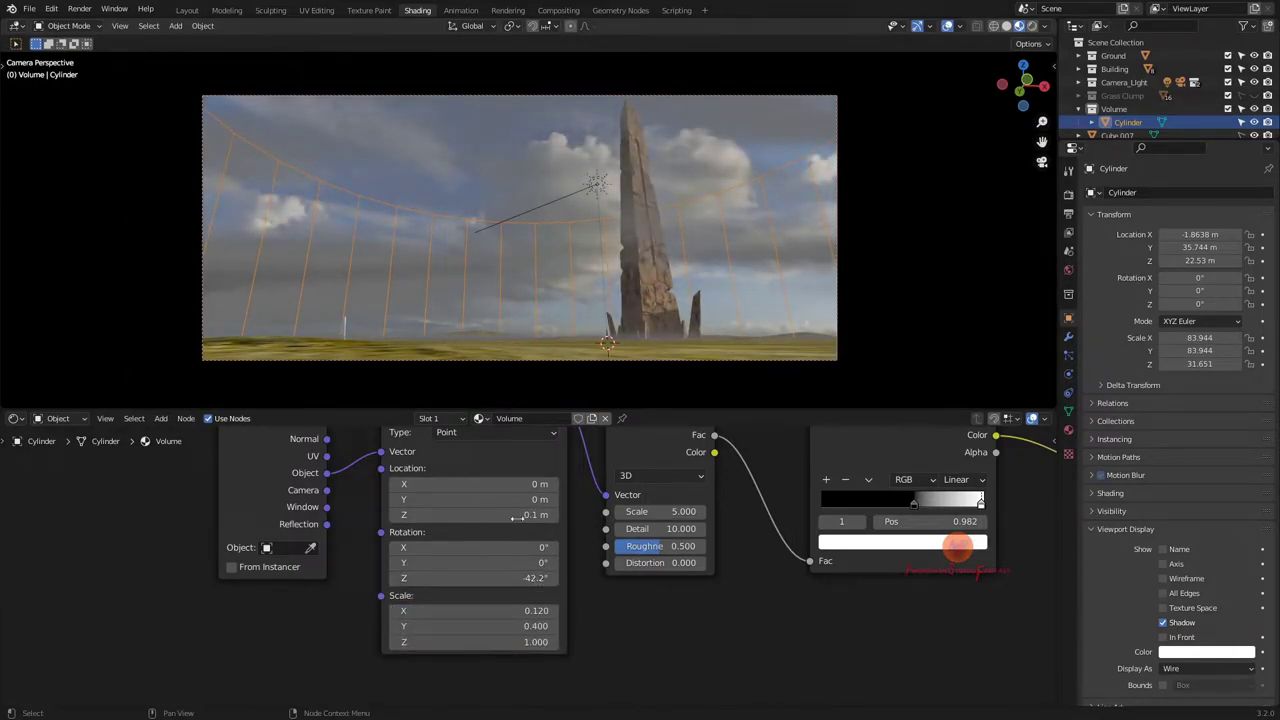
drag(512, 610, 522, 610)
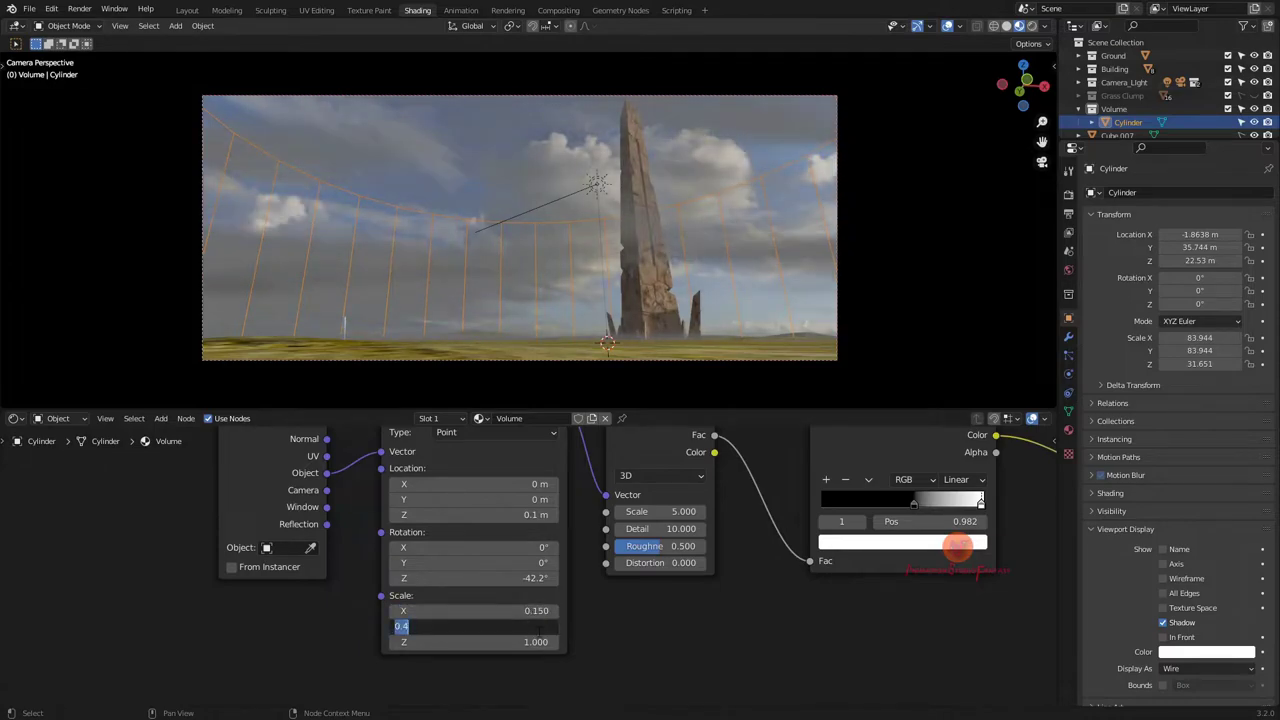
key(Return)
drag(400, 641, 404, 641)
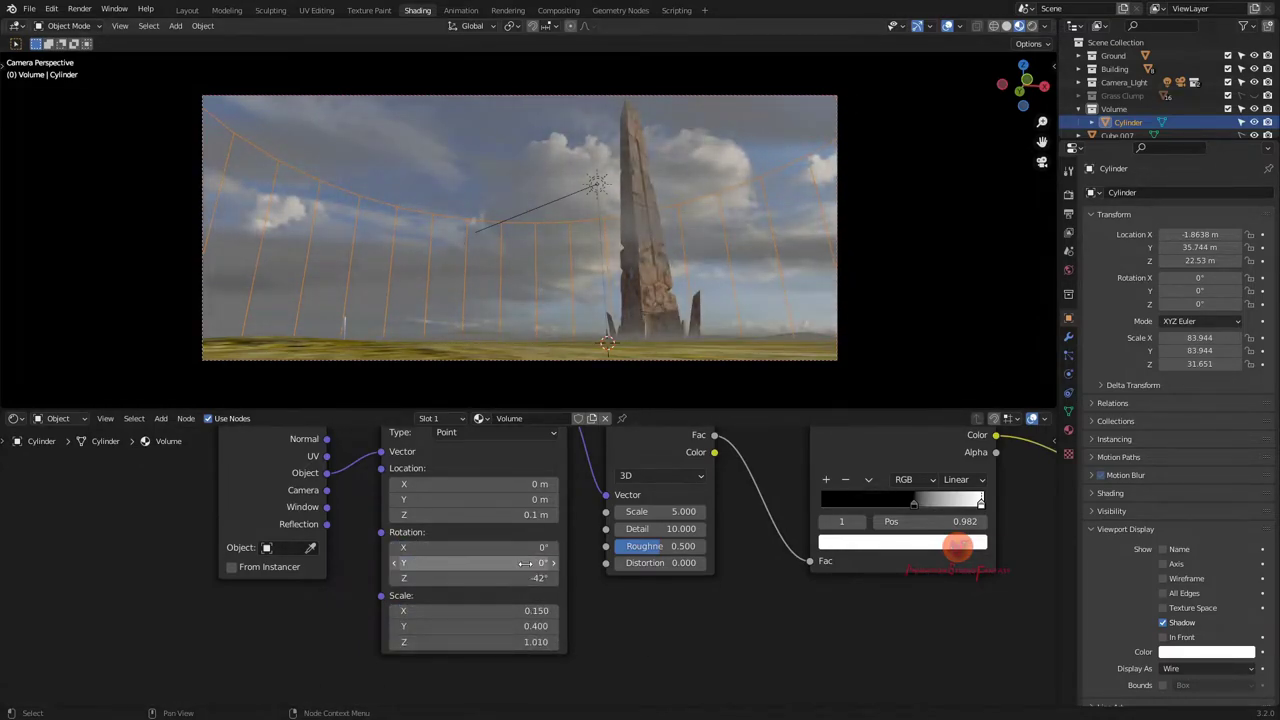
scroll(525, 563, down, 2)
Make the fog colour lavender and save the file
click(771, 451)
key(ctrl+s)
scroll(651, 591, up, 2)
click(784, 439)
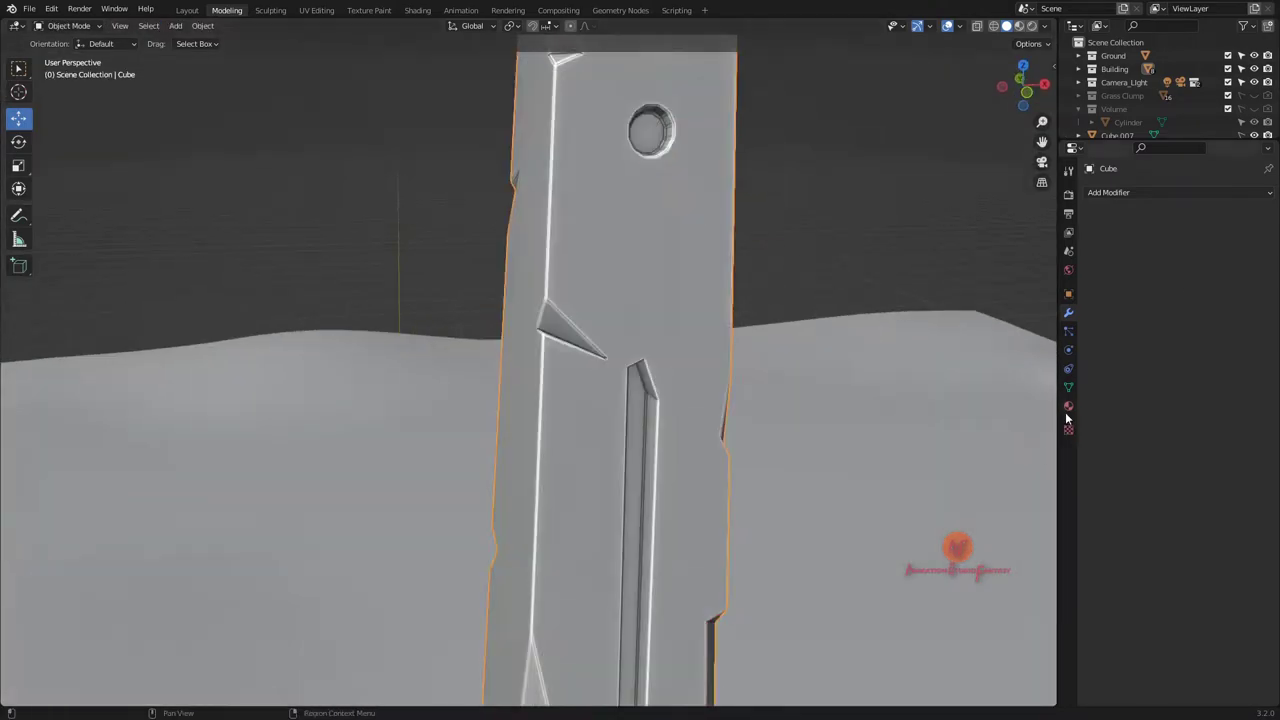
Give the slot faces the Light material, a blue emission at strength 5.000
click(1068, 407)
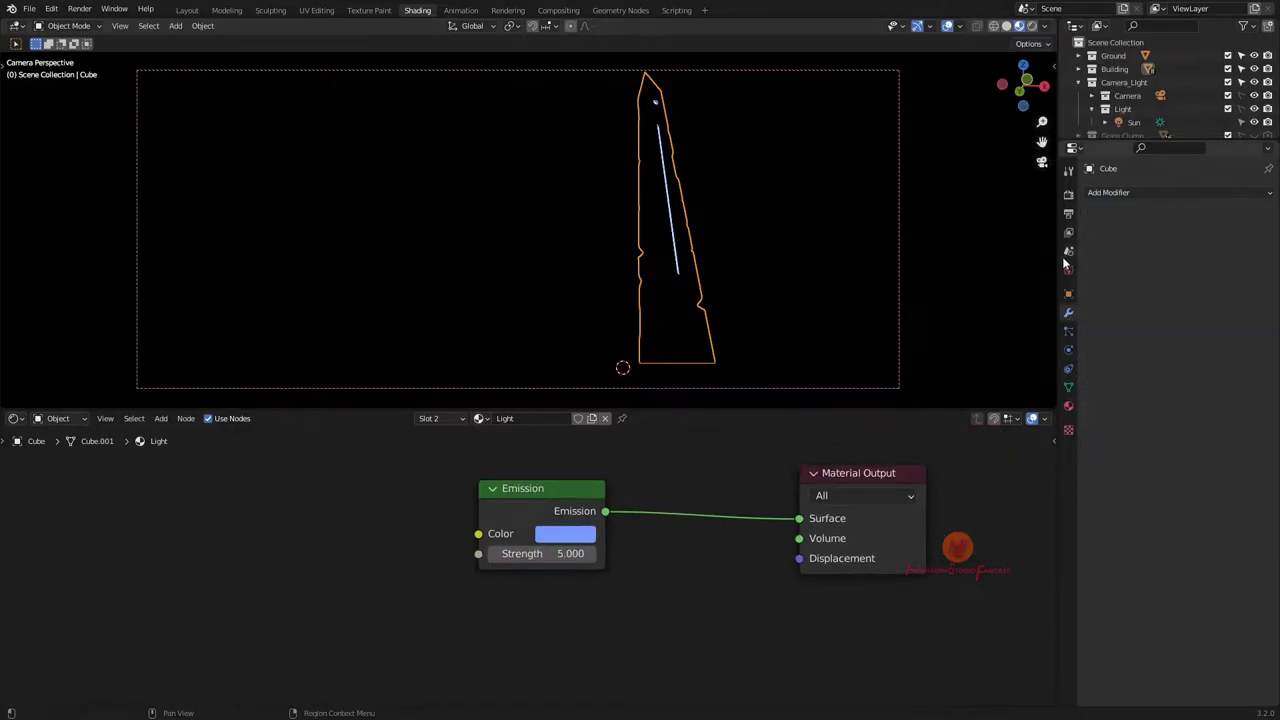
click(230, 11)
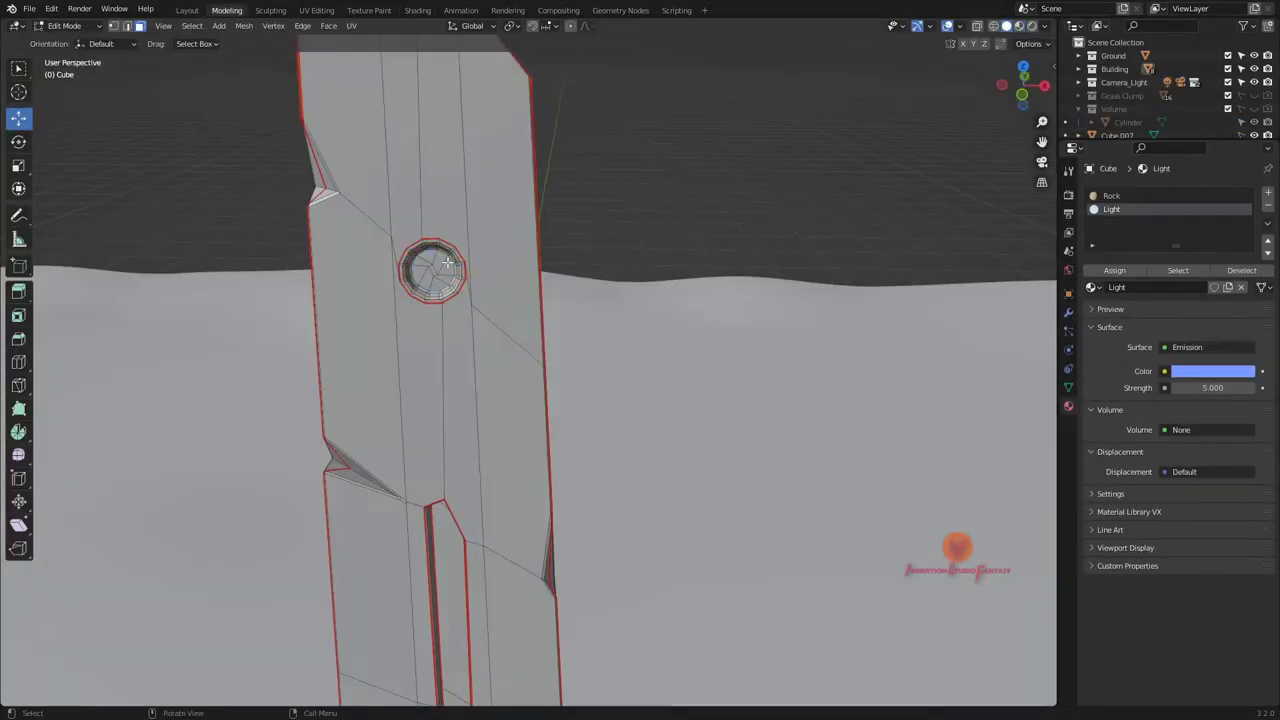
Add a spot light rotated -90° on X and aim it within the camera view
click(711, 478)
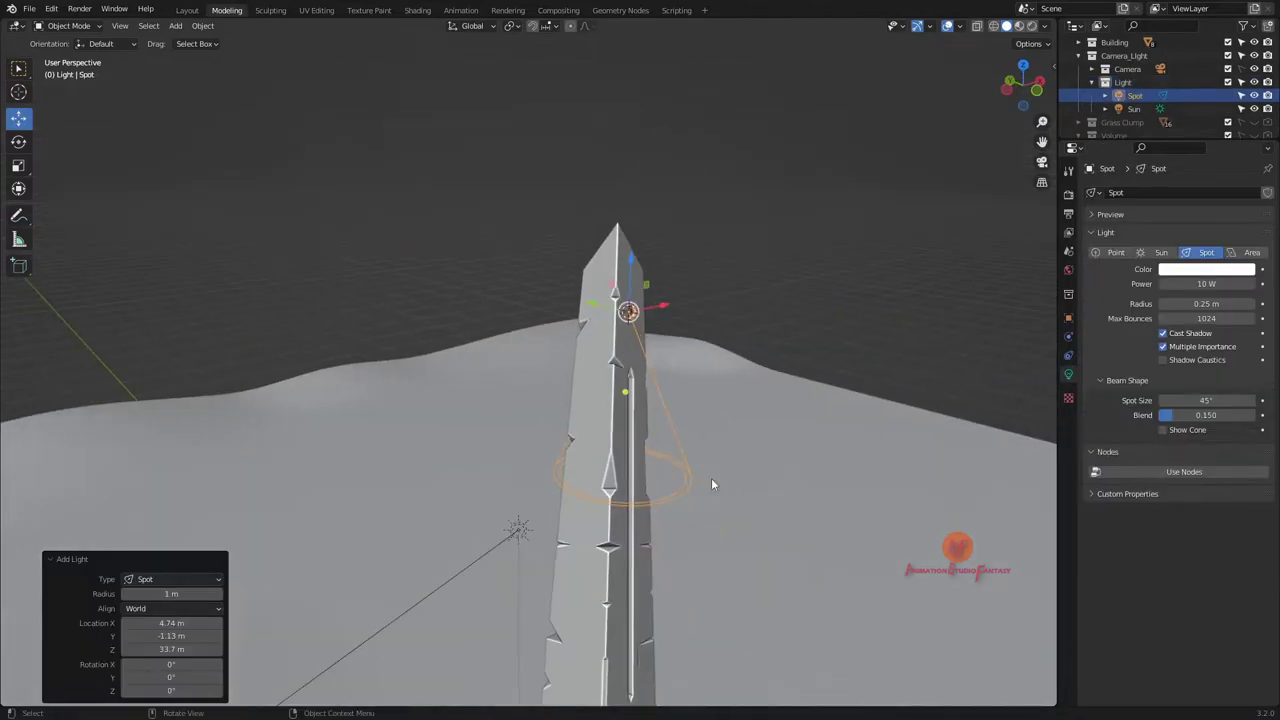
key(r)
key(x)
key(minus)
key(9)
key(0)
key(Return)
key(KP_1)
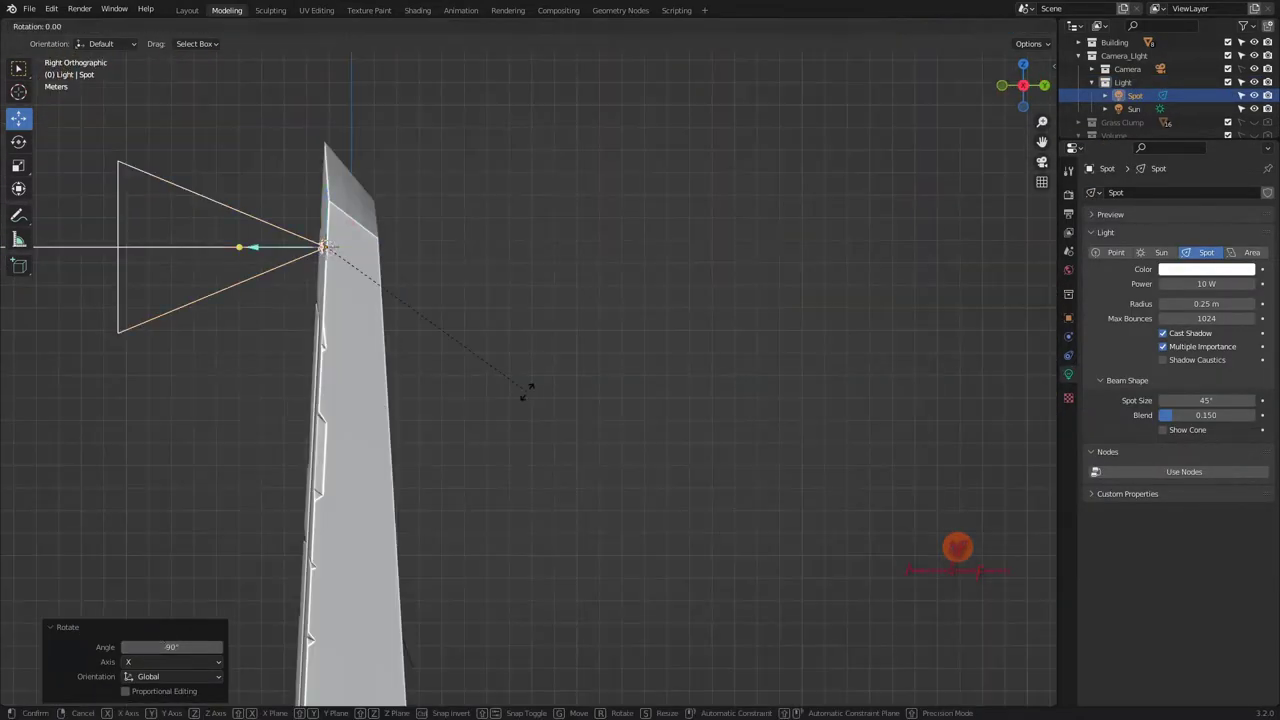
key(r)
click(611, 298)
key(KP_0)
scroll(648, 478, up, 1)
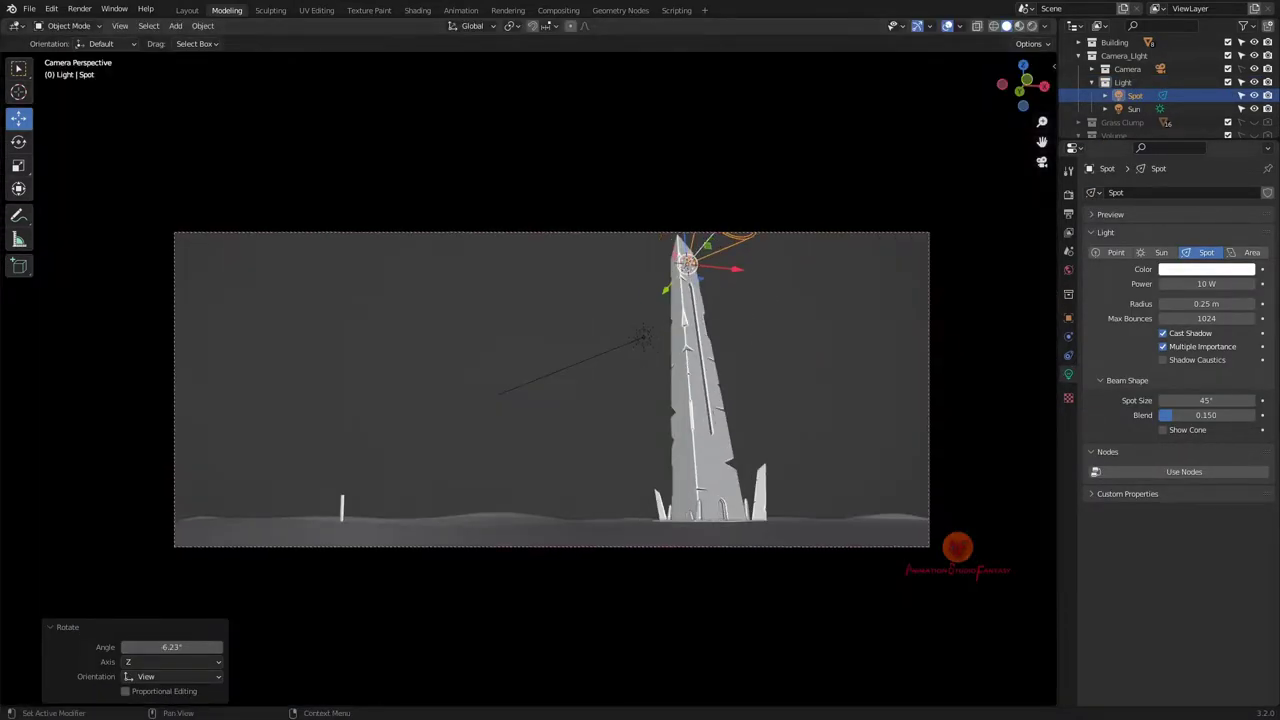
Add a cone mesh and set its origin to its geometry
key(shift+a)
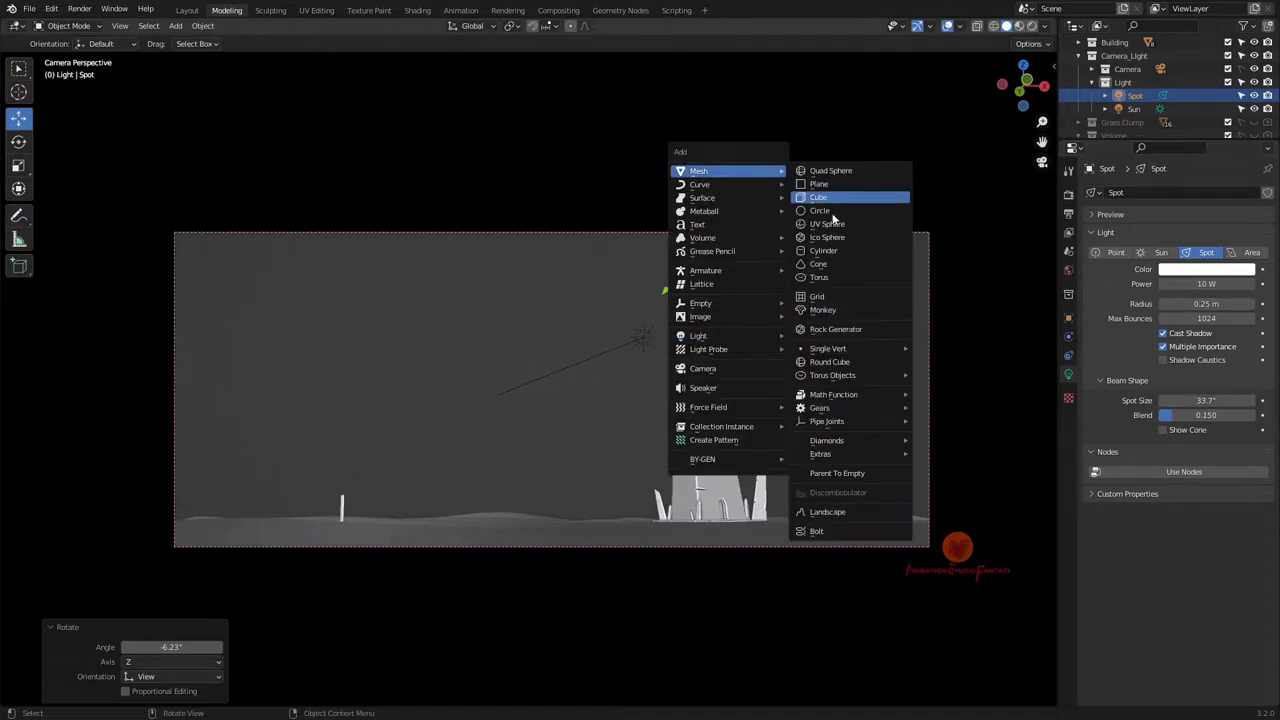
click(843, 257)
key(KP_Divide)
key(Tab)
right_click(480, 285)
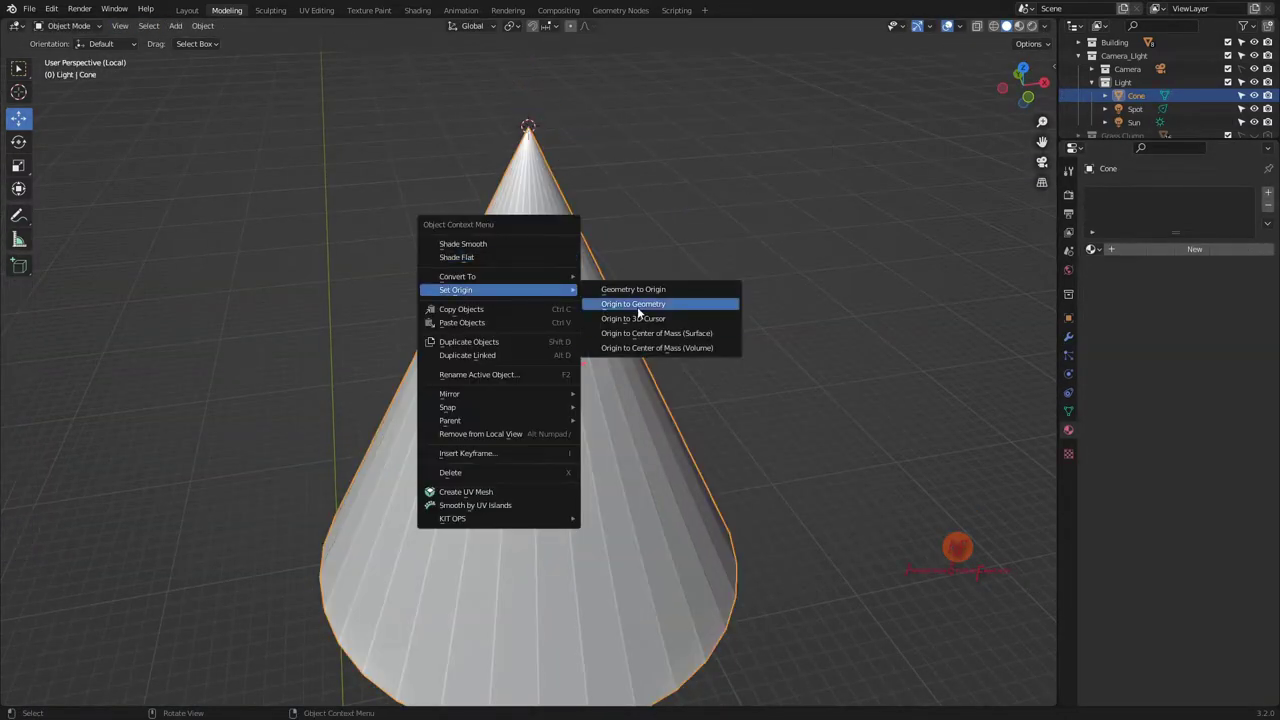
click(640, 303)
key(Tab)
key(KP_Divide)
Move the spot light along its local Y axis in top view
click(1135, 108)
key(KP_7)
key(g)
key(y)
key(y)
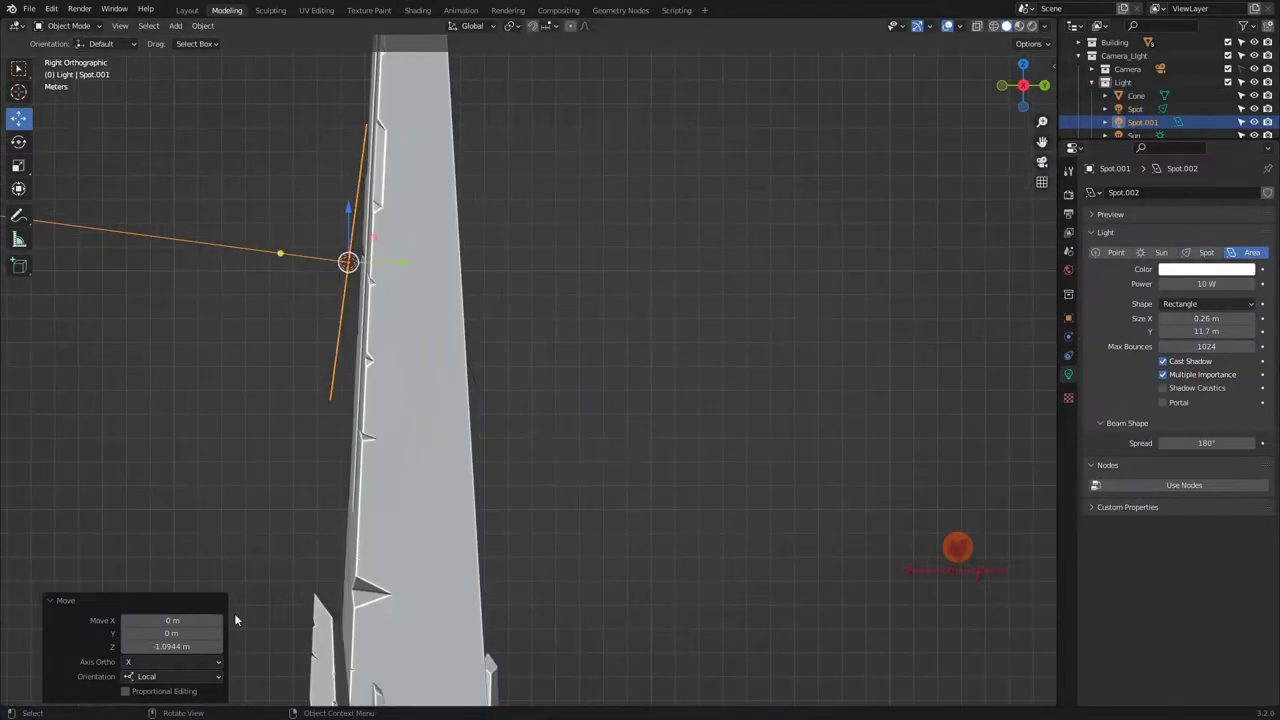
Stretch the new box along Z into a tall slab beside the obelisk and apply its scale
click(1068, 375)
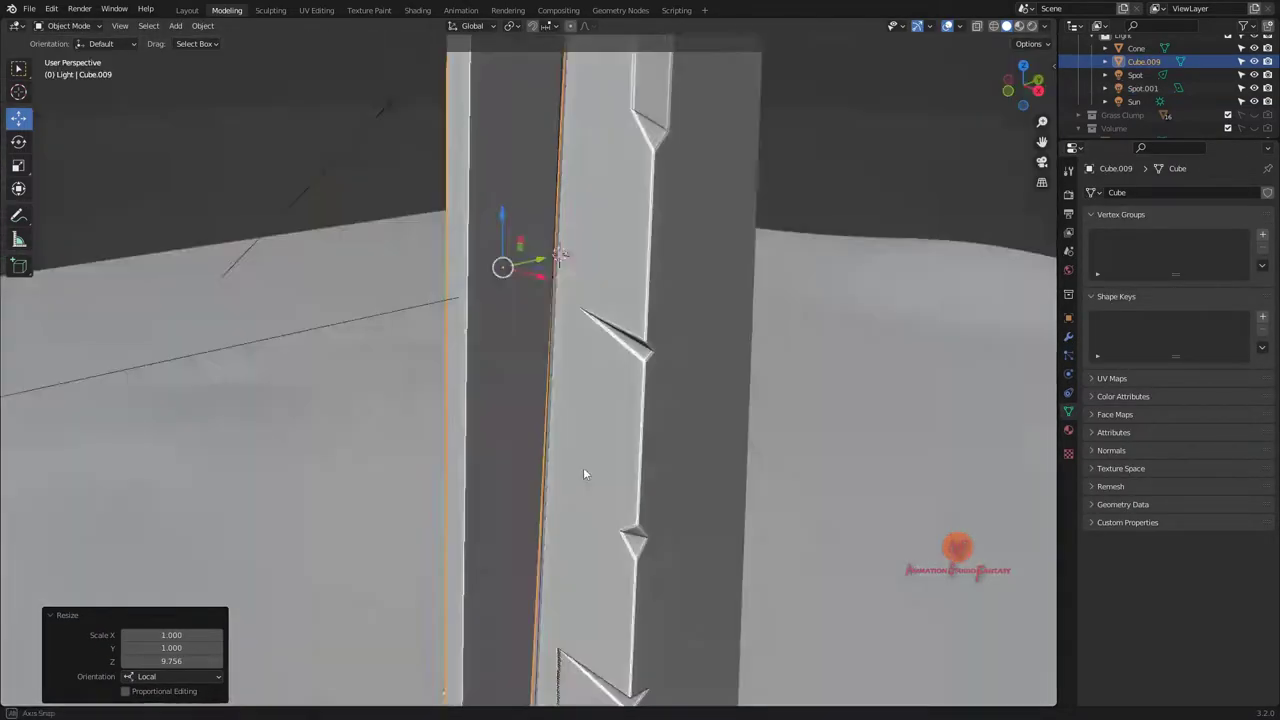
key(s)
key(z)
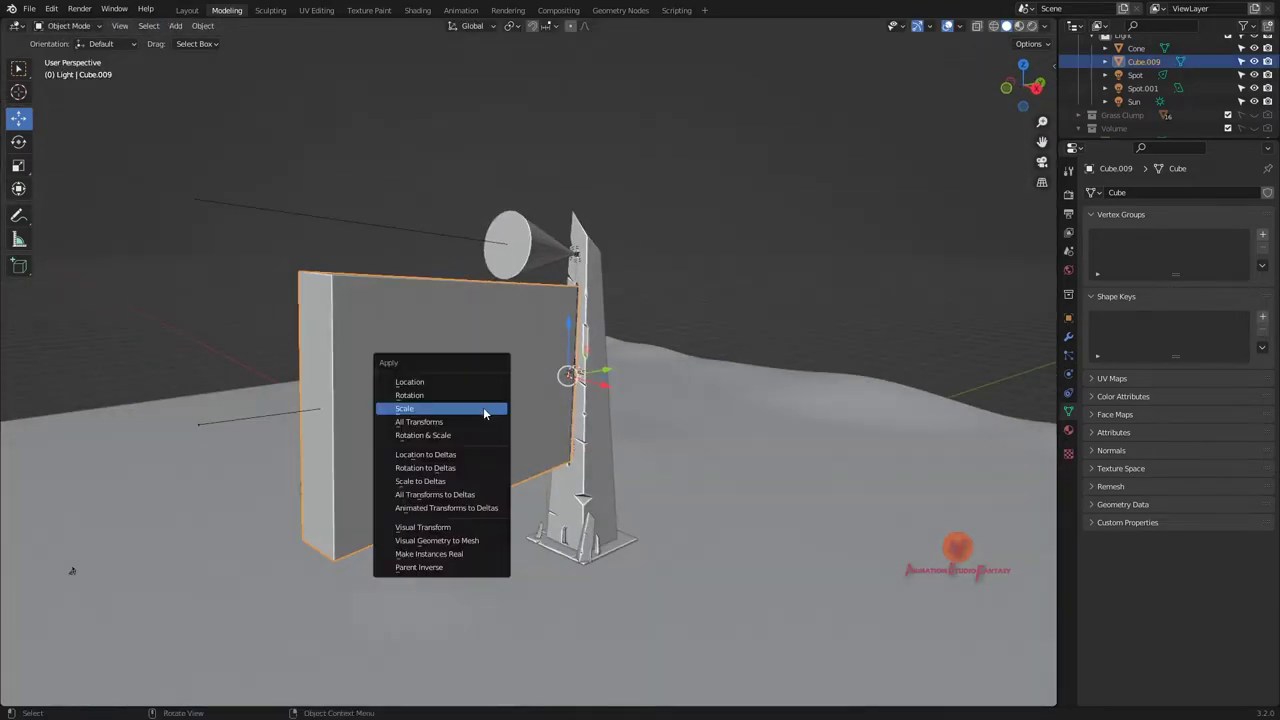
click(483, 407)
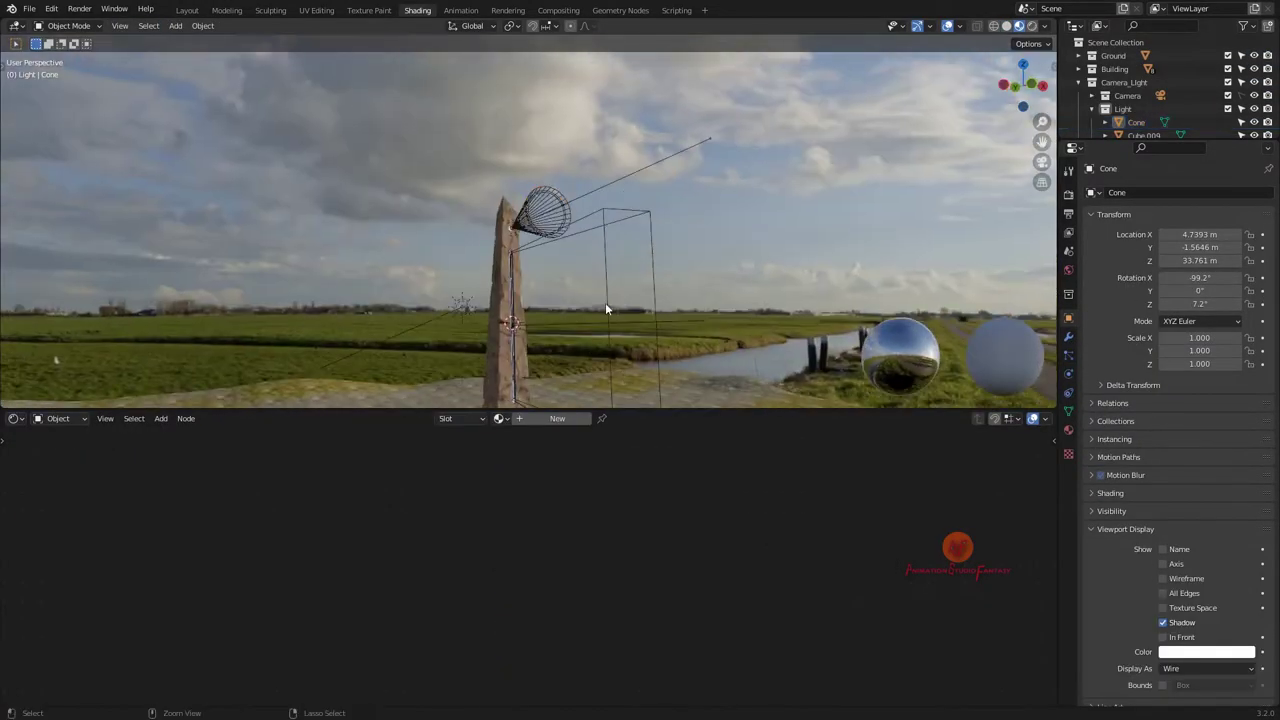
Give Cube.009 a Principled Volume of density 0.010 and size the area light 0.34 × 19.6 m at 500 W
click(605, 308)
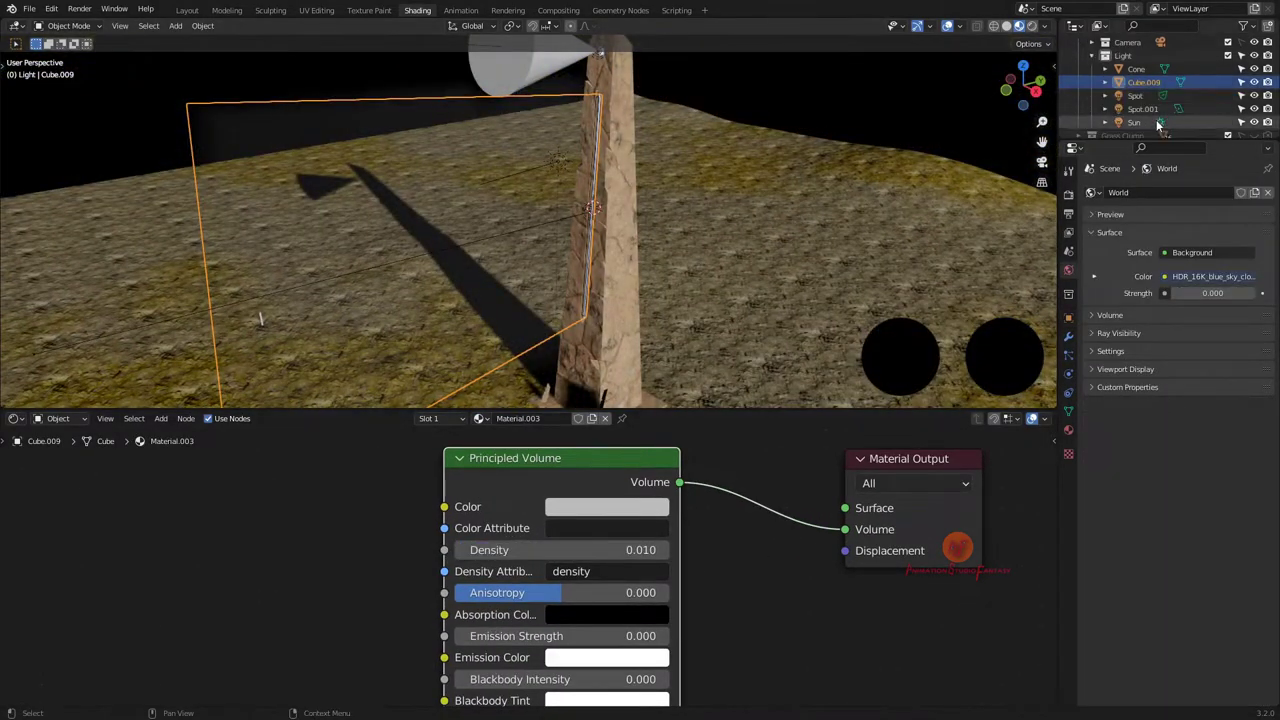
click(1156, 119)
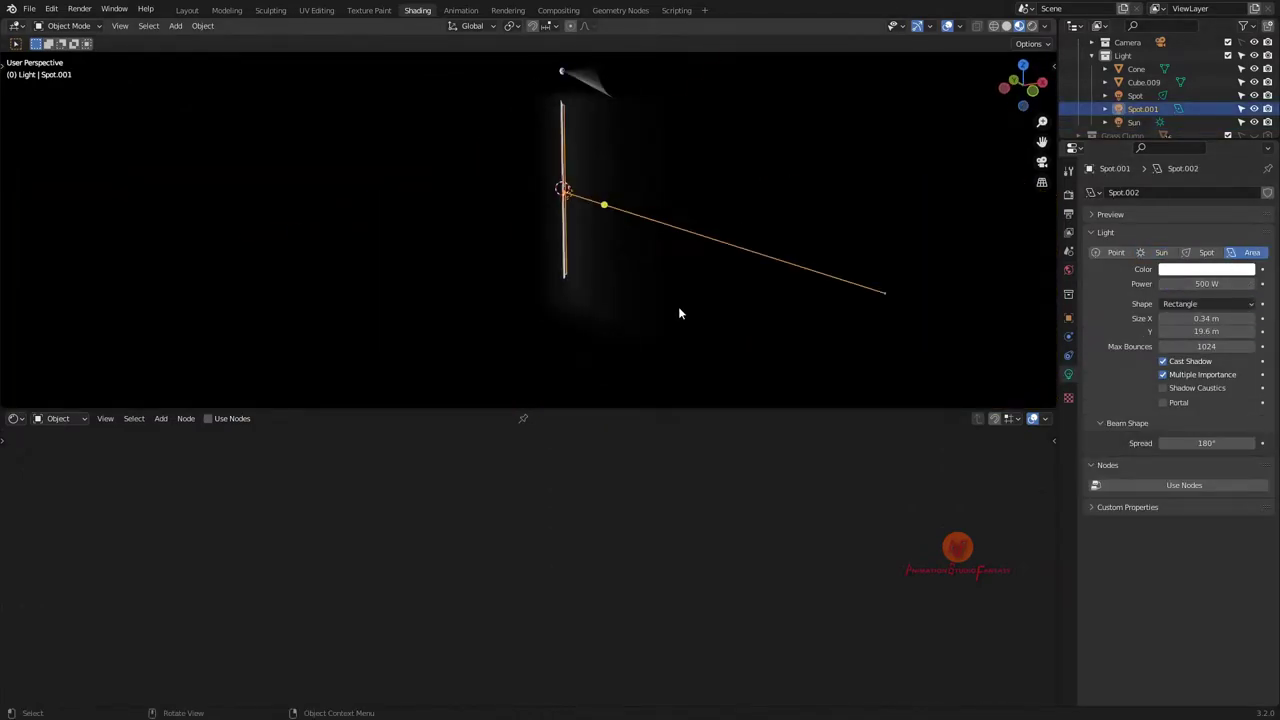
Lower the area light's power in camera view and check the fog box's material
key(KP_0)
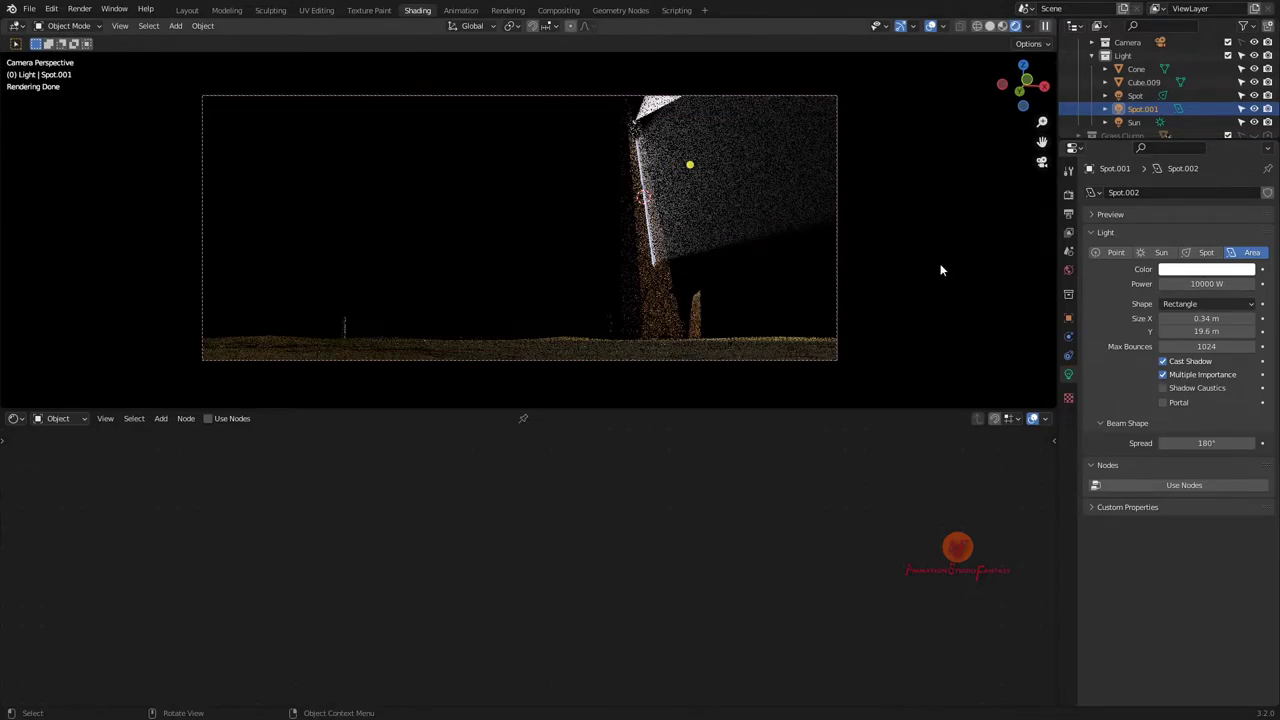
drag(1206, 284, 1180, 284)
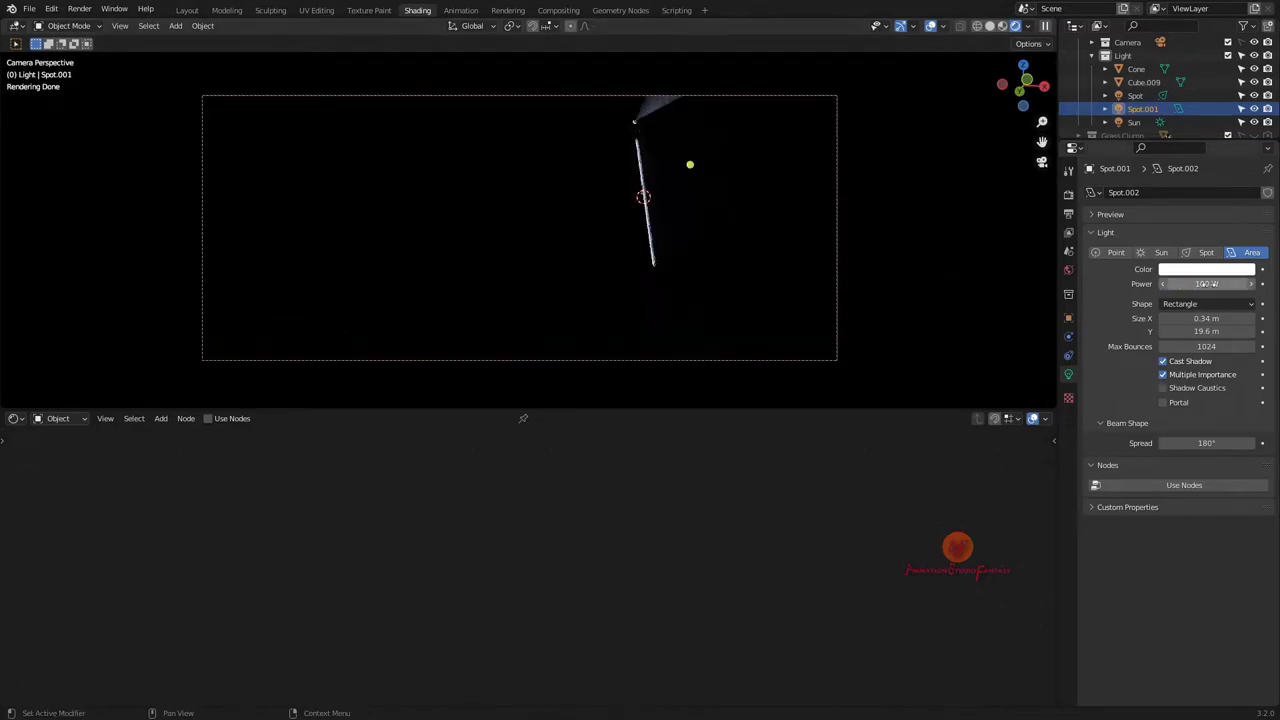
click(651, 116)
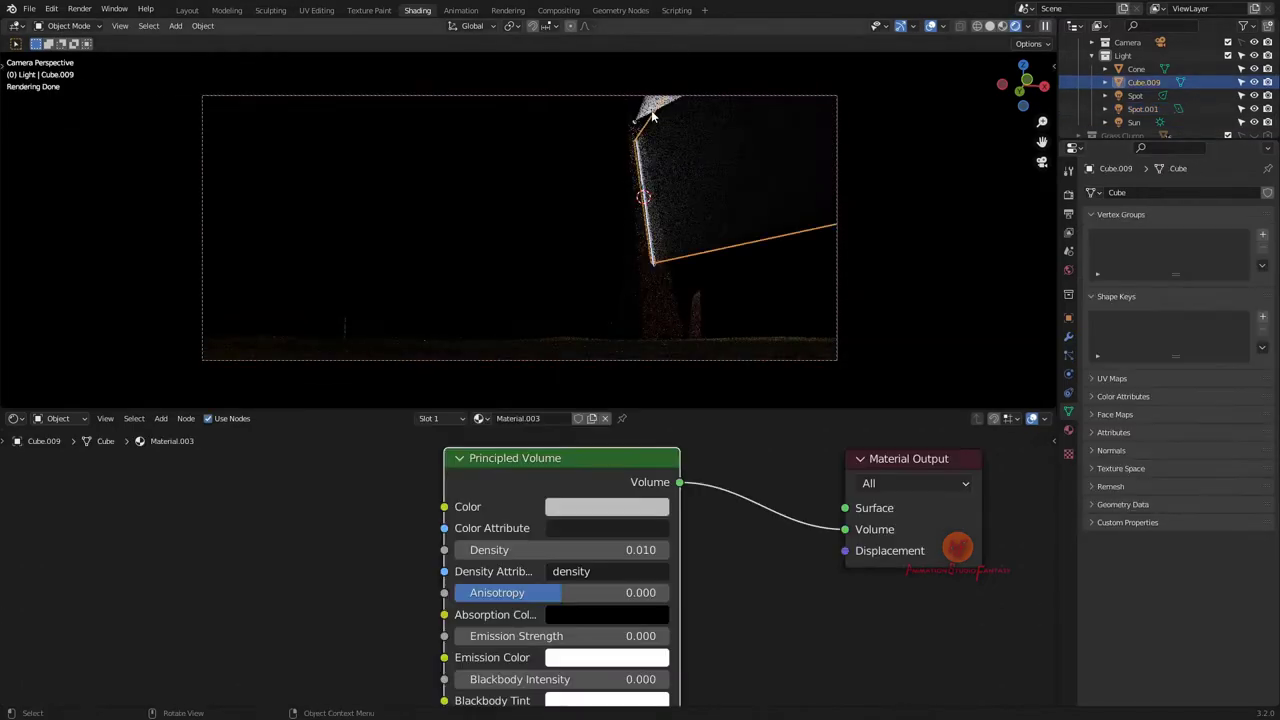
click(636, 120)
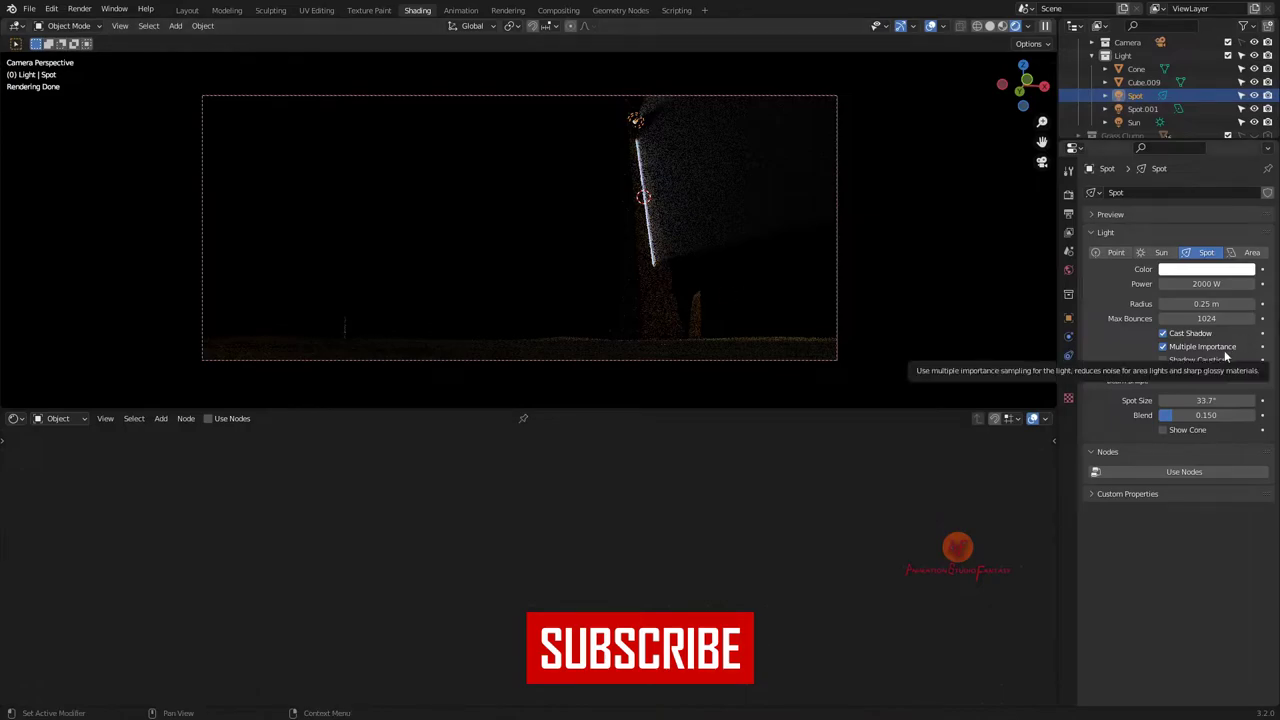
middle_drag(660, 113, 465, 162)
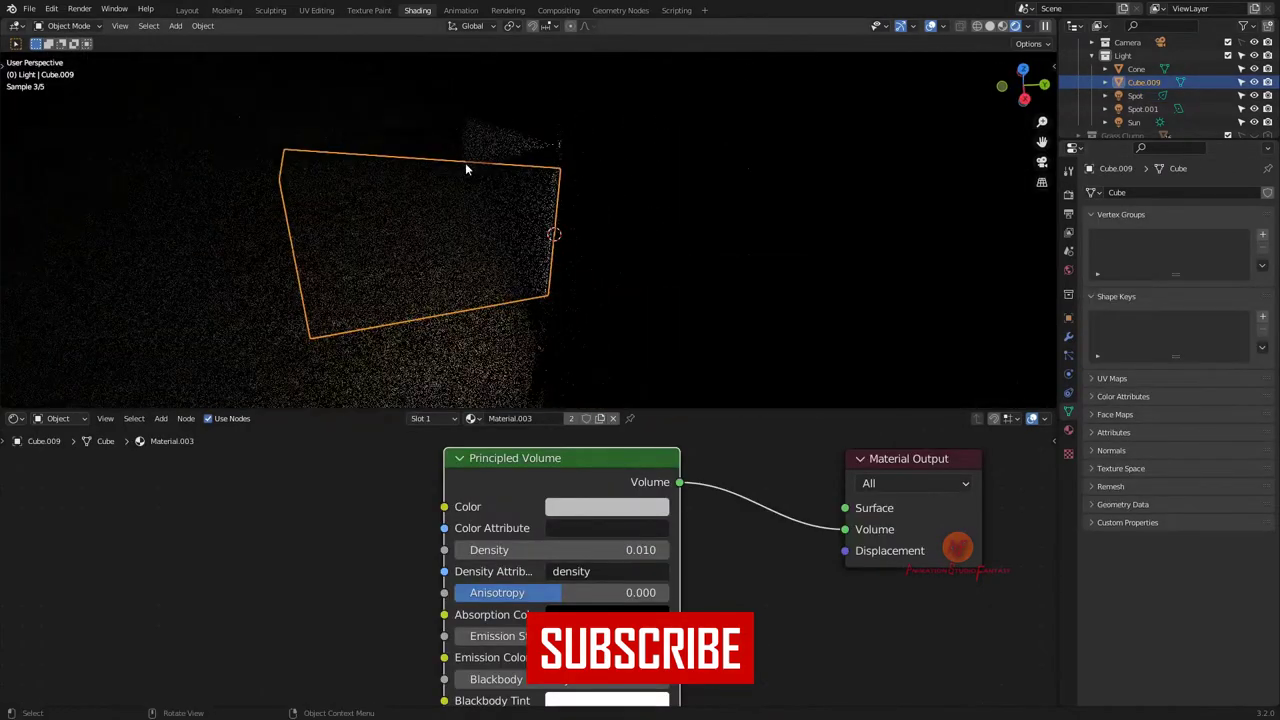
click(677, 271)
mouse_move(777, 286)
middle_down()
mouse_move(730, 270)
mouse_move(746, 294)
middle_up()
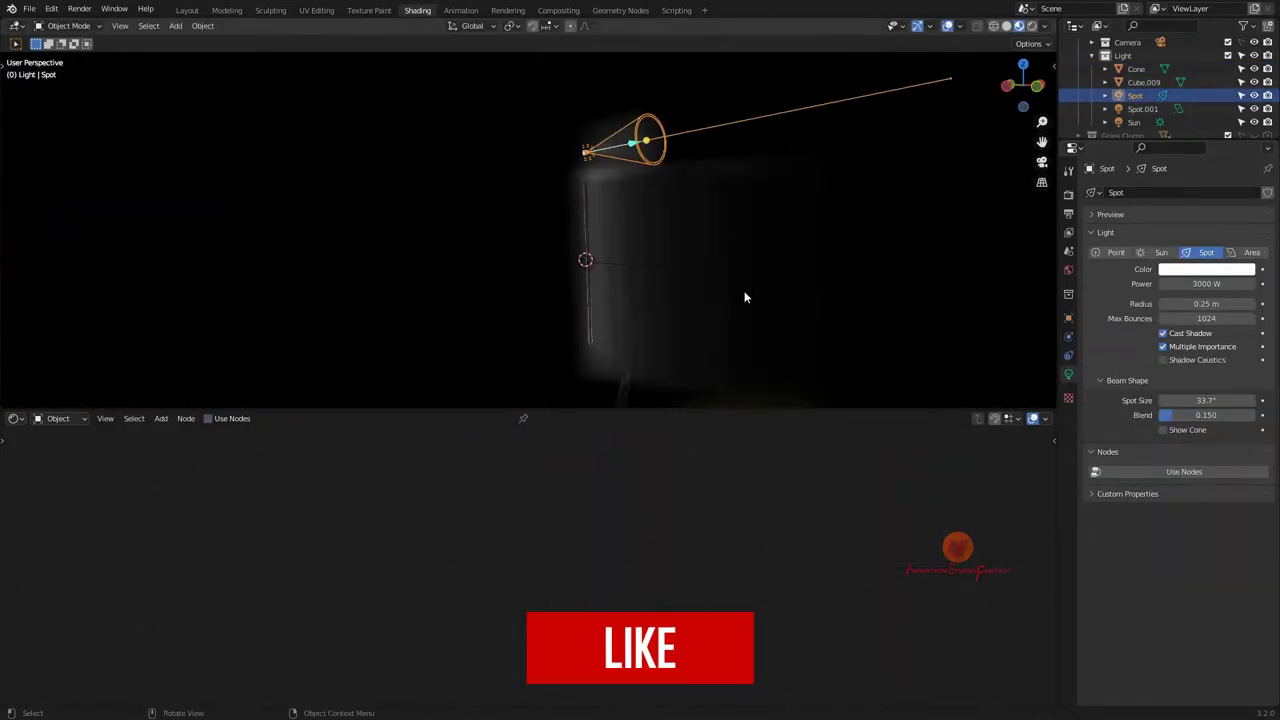
click(574, 300)
middle_drag(620, 300, 1048, 488)
click(1068, 430)
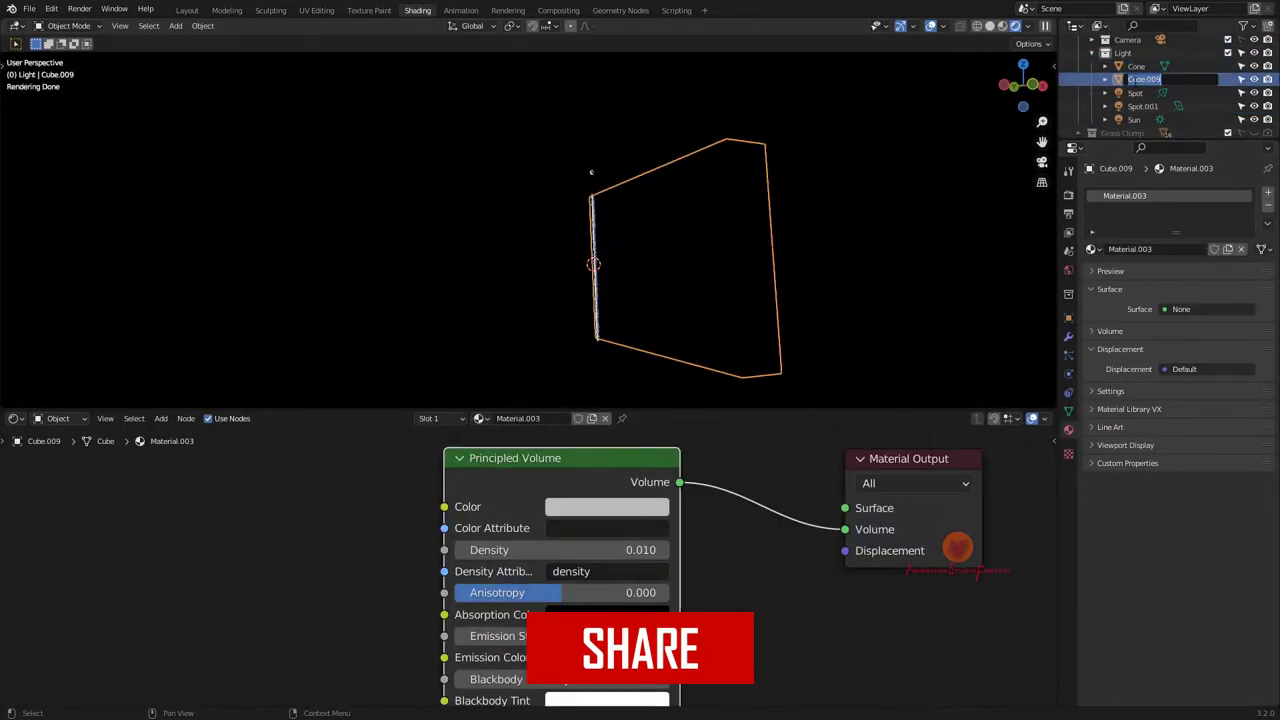
Try a blue colour on the spot light, then display the World's HDR sky settings
click(1135, 95)
key(KP_0)
click(690, 164)
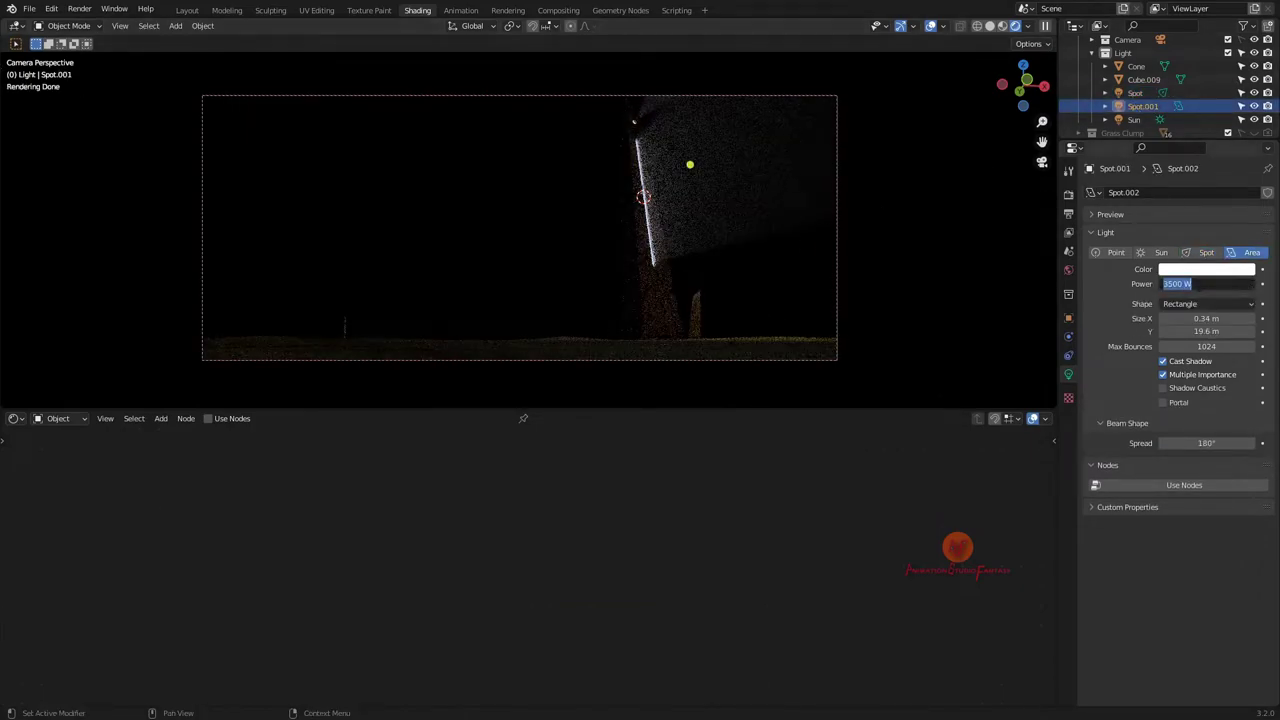
click(1206, 269)
key(ctrl+z)
click(1140, 128)
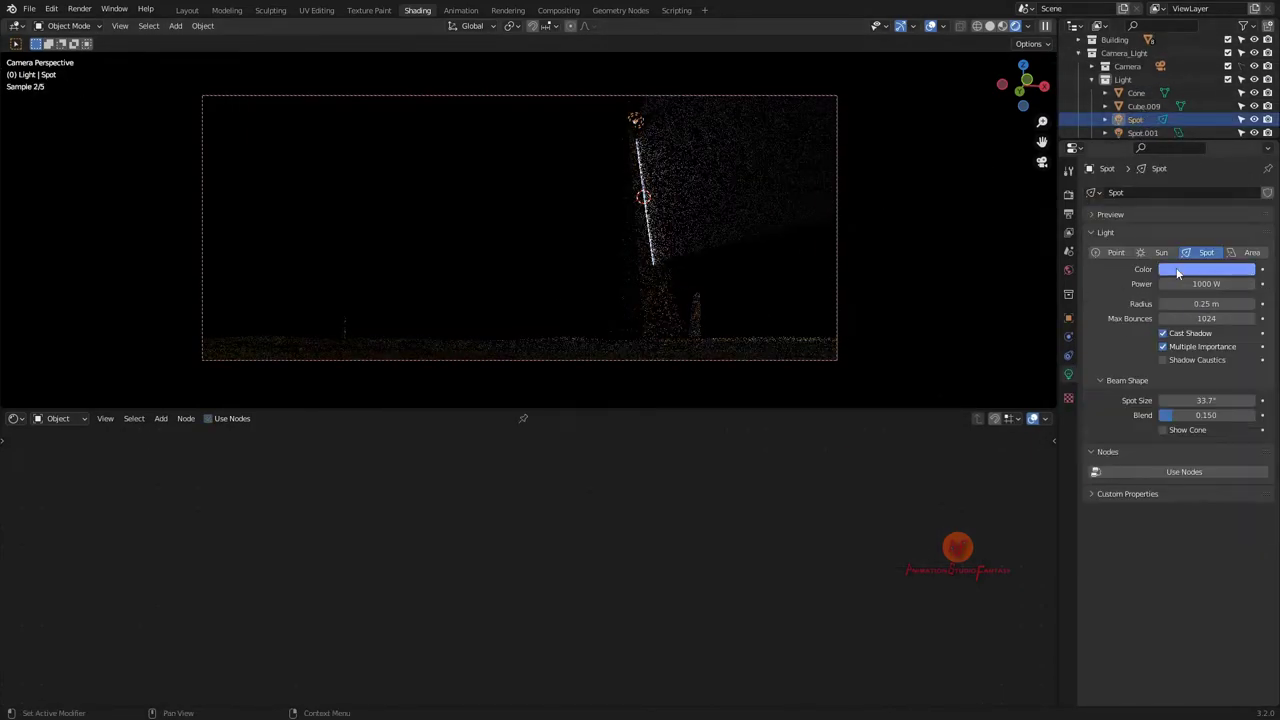
scroll(1150, 90, down, 3)
click(1134, 92)
click(1068, 270)
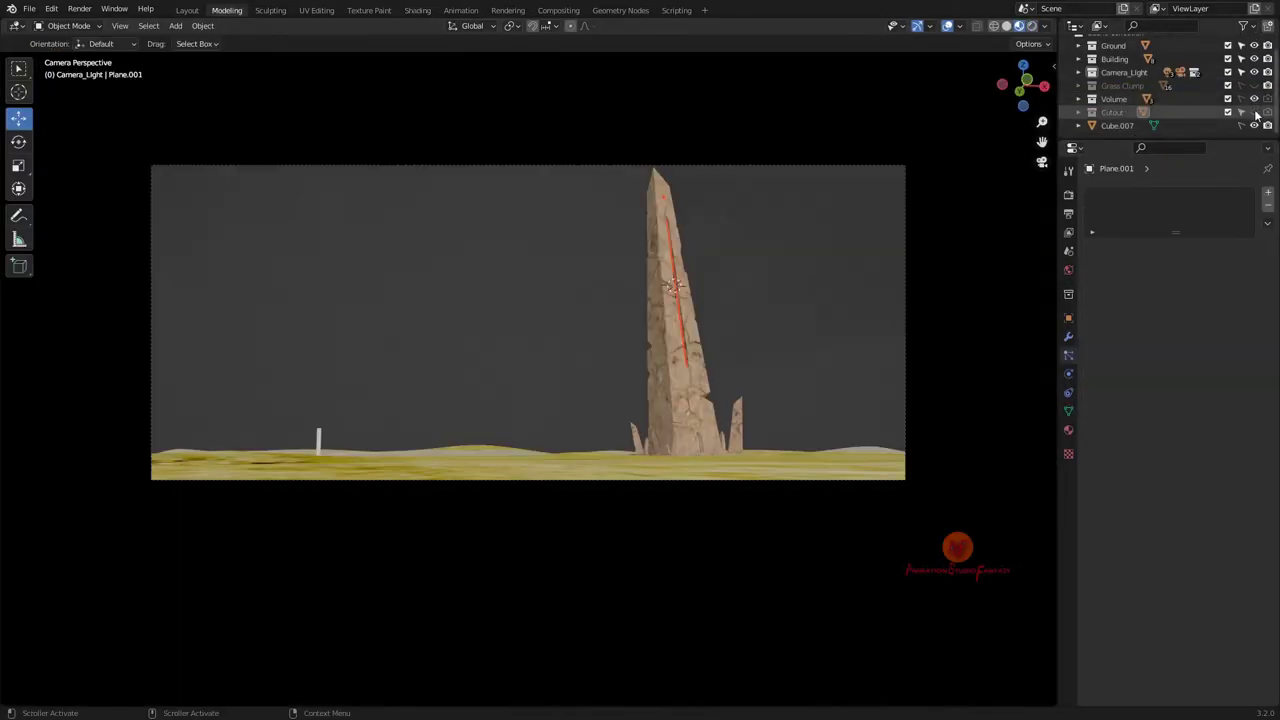
Hide the Cutout object from the scene
click(1088, 113)
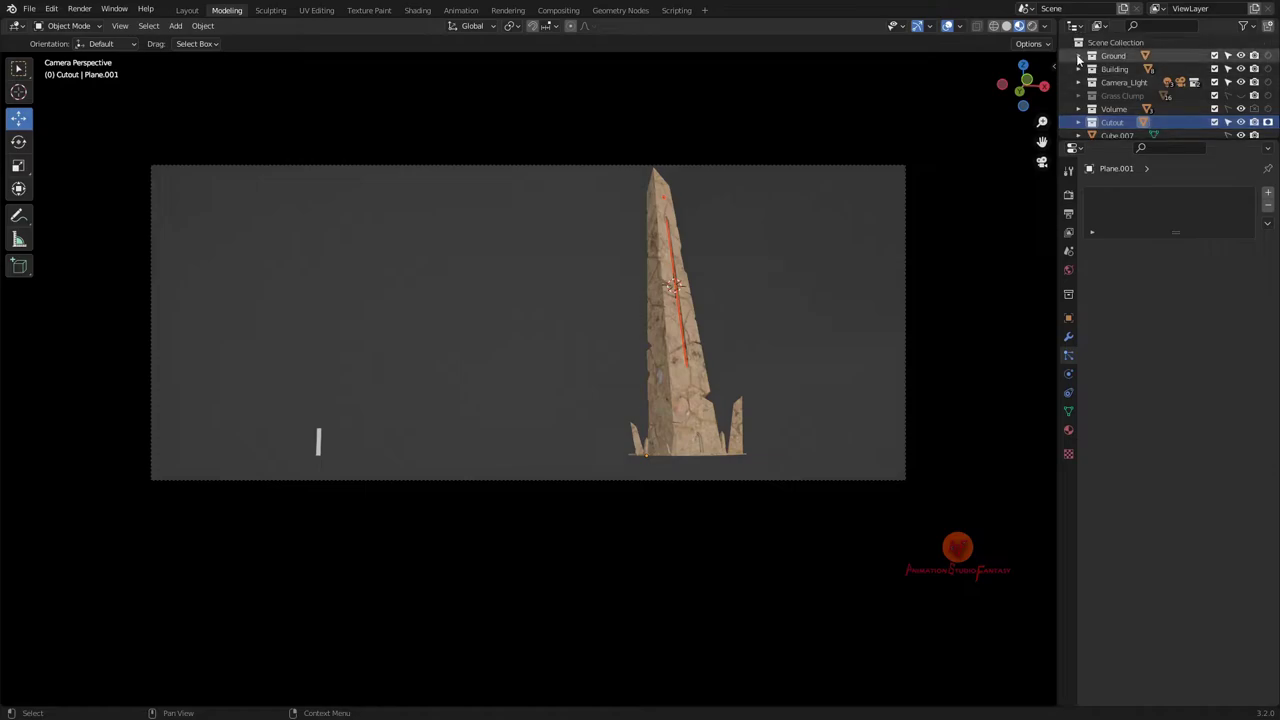
key(h)
scroll(840, 400, up, 1)
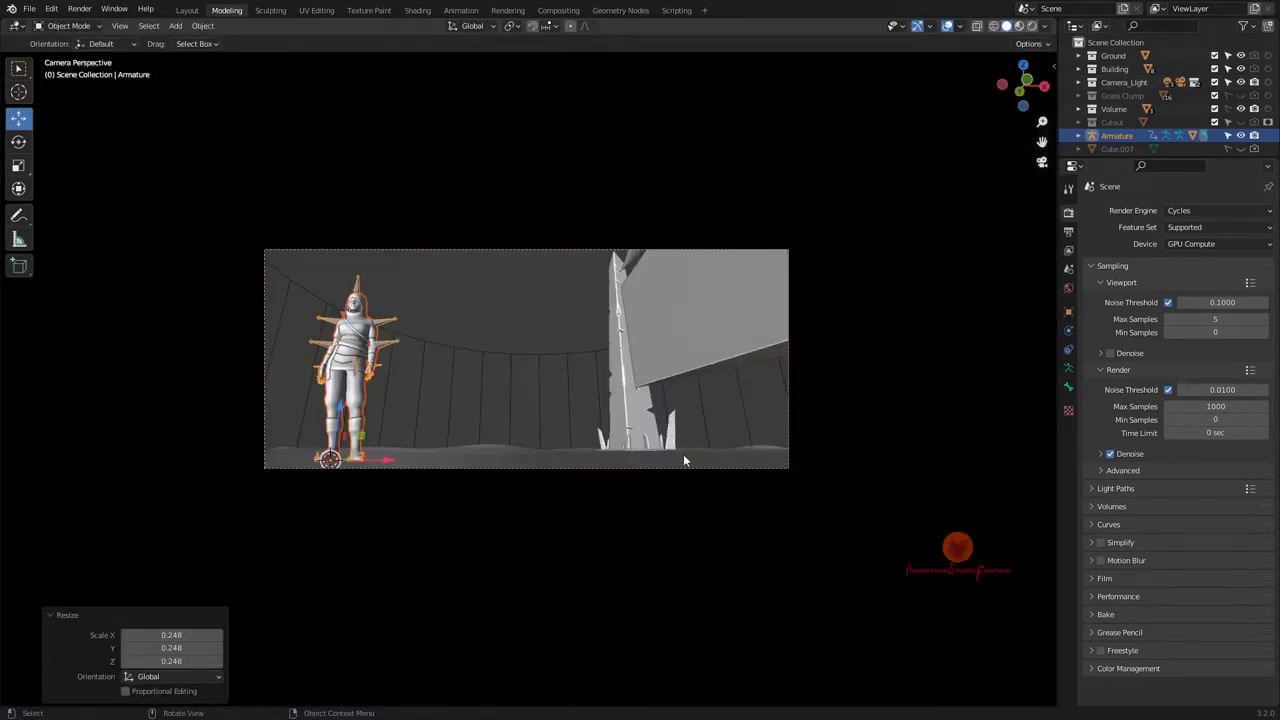
Turn the character figure 160° around Z to face the obelisk and nudge it along X
key(r)
key(z)
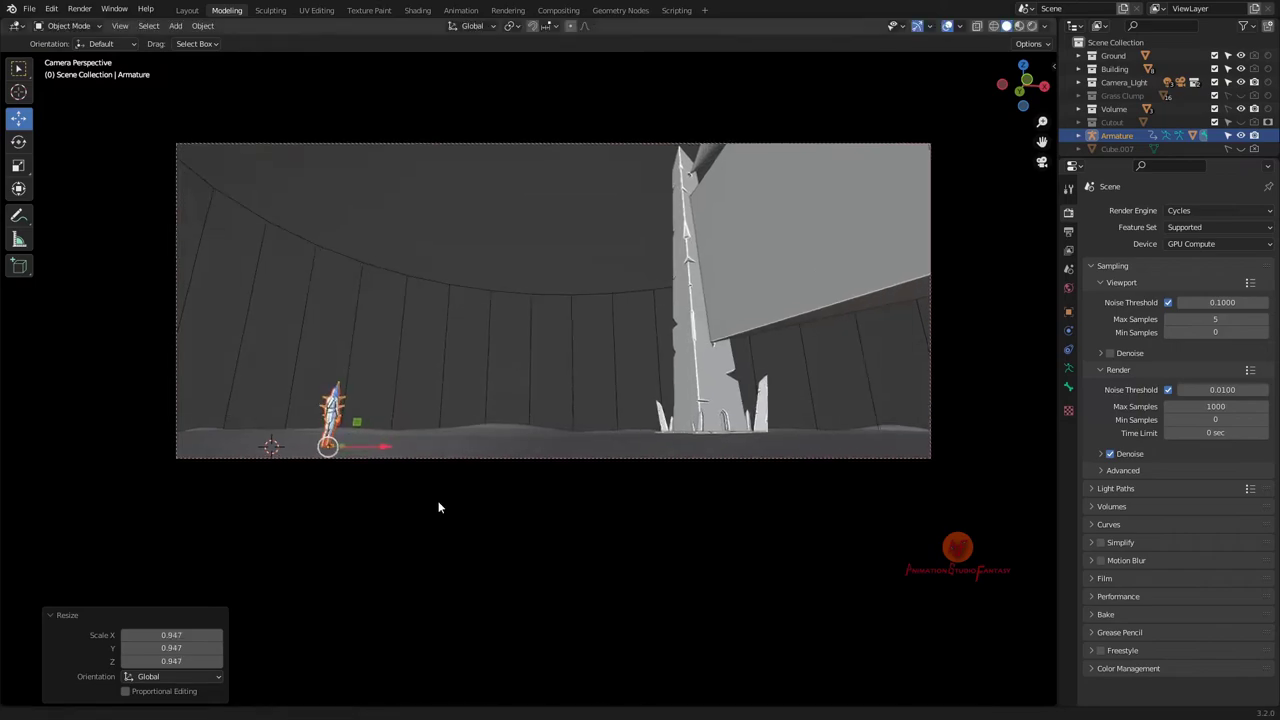
drag(318, 446, 333, 455)
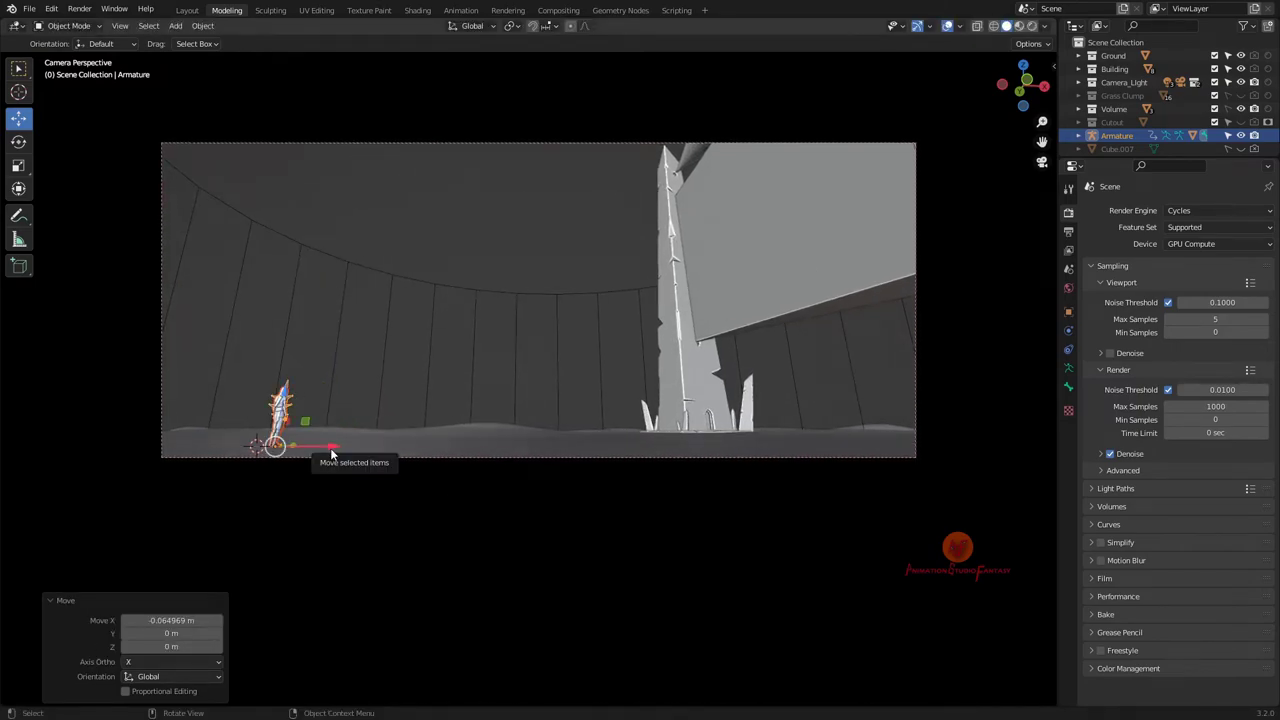